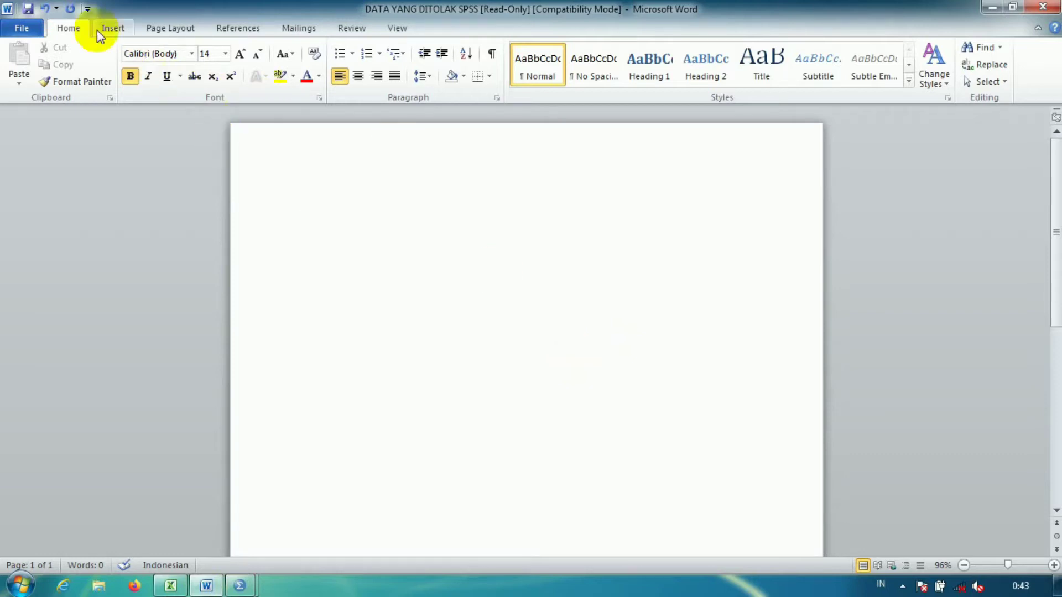
- Undo the text deletions to restore the heading, both numbered reasons and the closing line, and highlight the word DIREKAYASA
{"action": "left_click", "coordinate": [44, 8]}
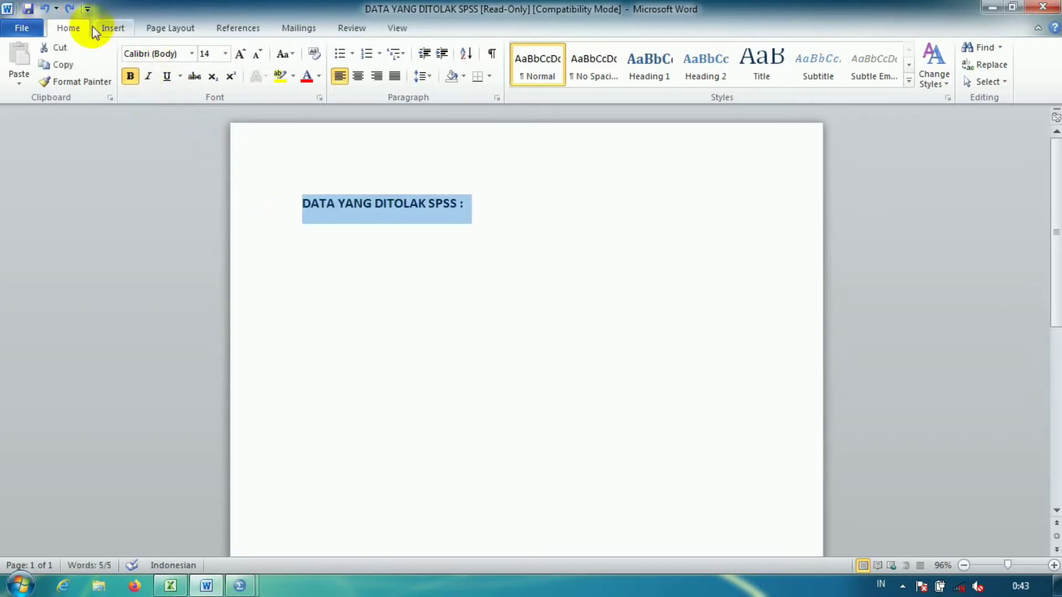
{"action": "left_click", "coordinate": [45, 9]}
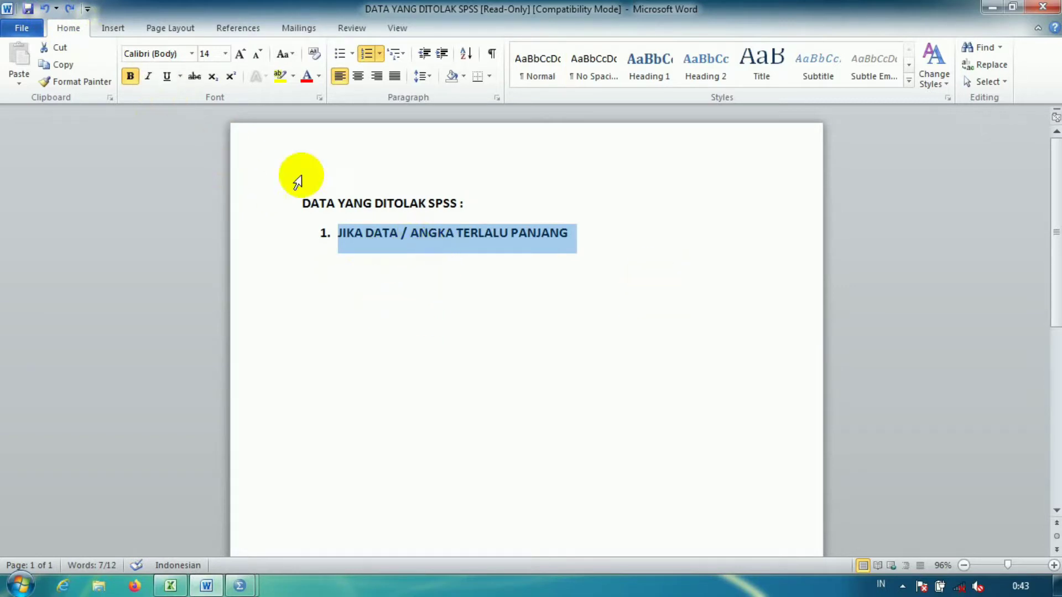
{"action": "left_click", "coordinate": [45, 9]}
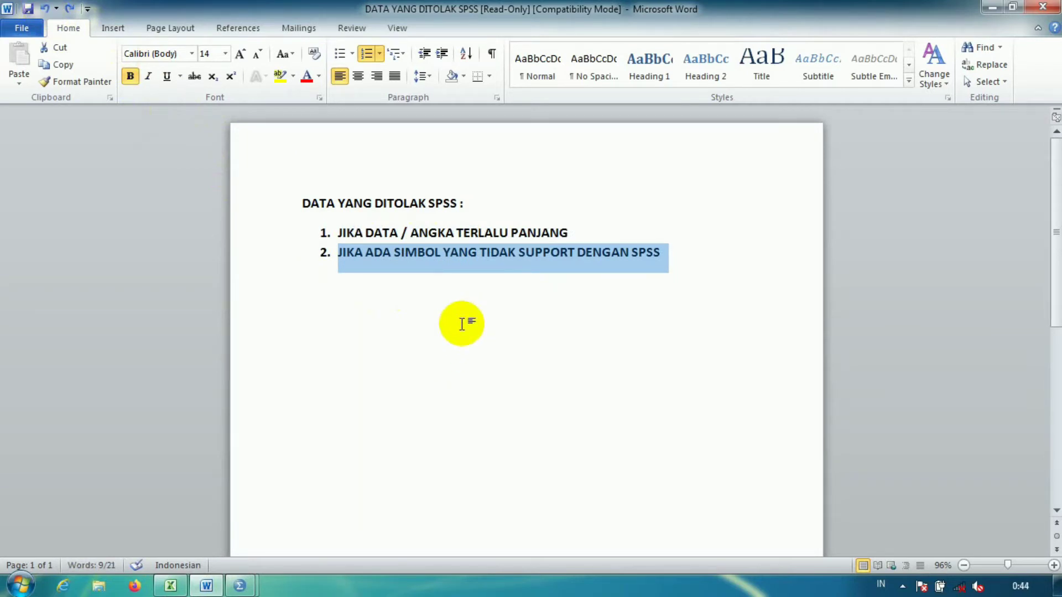
{"action": "left_click_drag", "start_coordinate": [268, 232], "coordinate": [268, 251]}
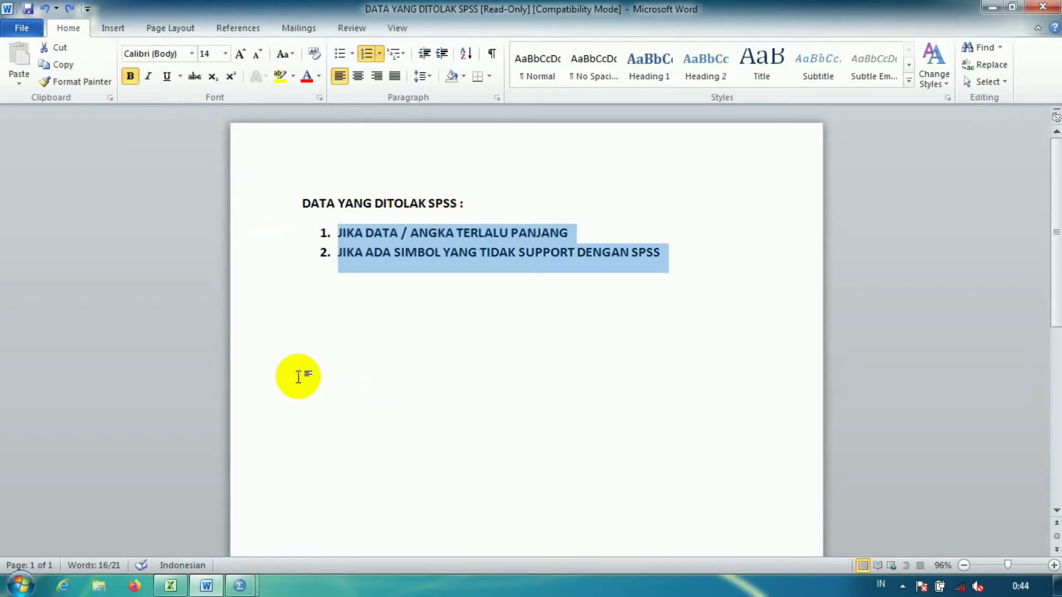
{"action": "left_click", "coordinate": [44, 9]}
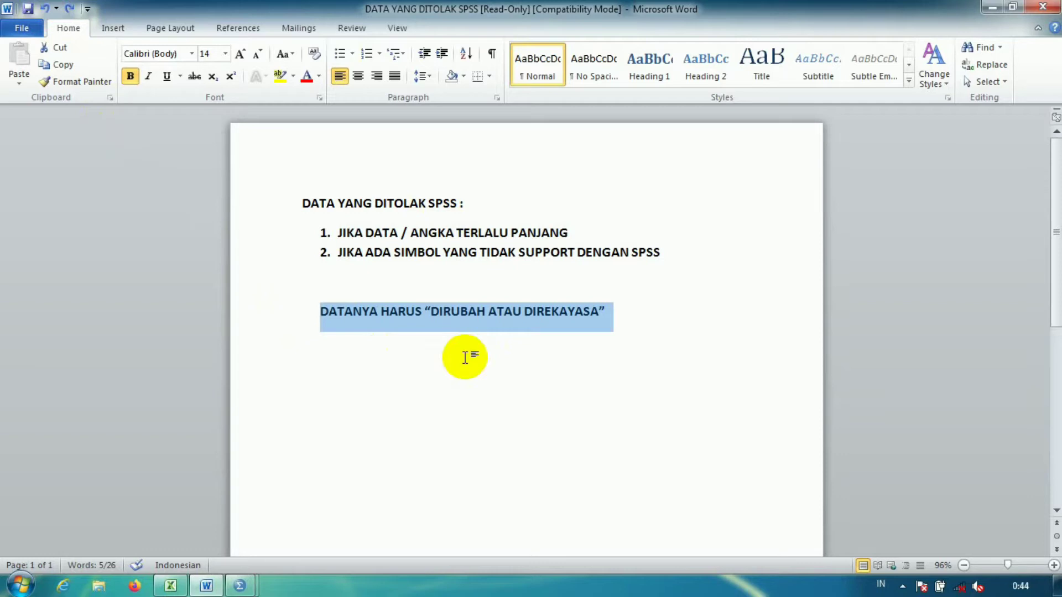
{"action": "left_click", "coordinate": [576, 337]}
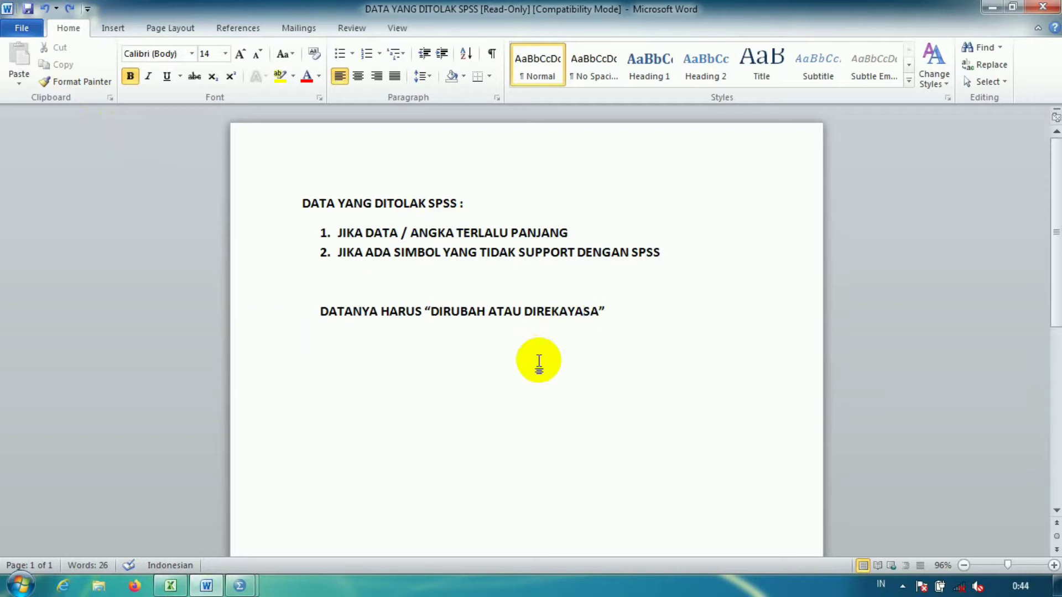
{"action": "left_click_drag", "start_coordinate": [523, 311], "coordinate": [600, 316]}
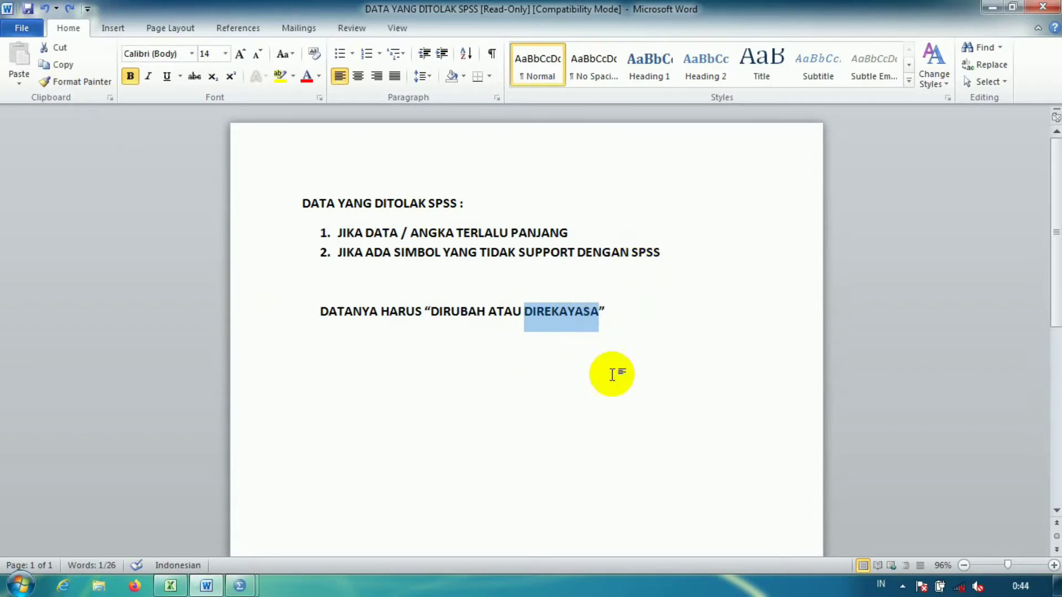
{"action": "left_click", "coordinate": [620, 319]}
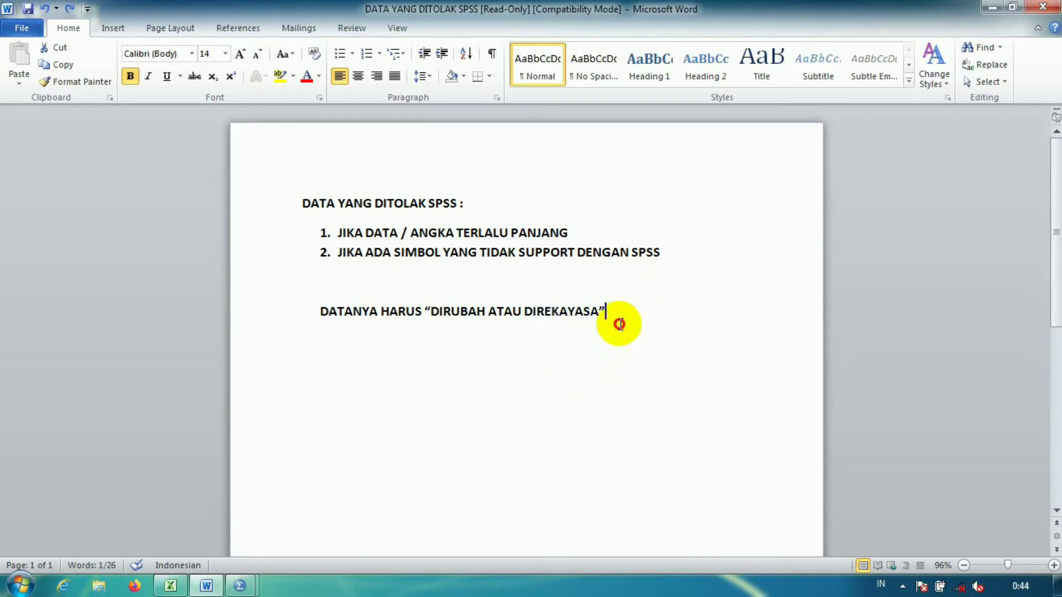
- Switch to the Excel workbook and examine the data rows and the Modal Kerja, Total Aktiva and Laba headings with their variable codes
{"action": "left_click", "coordinate": [170, 584]}
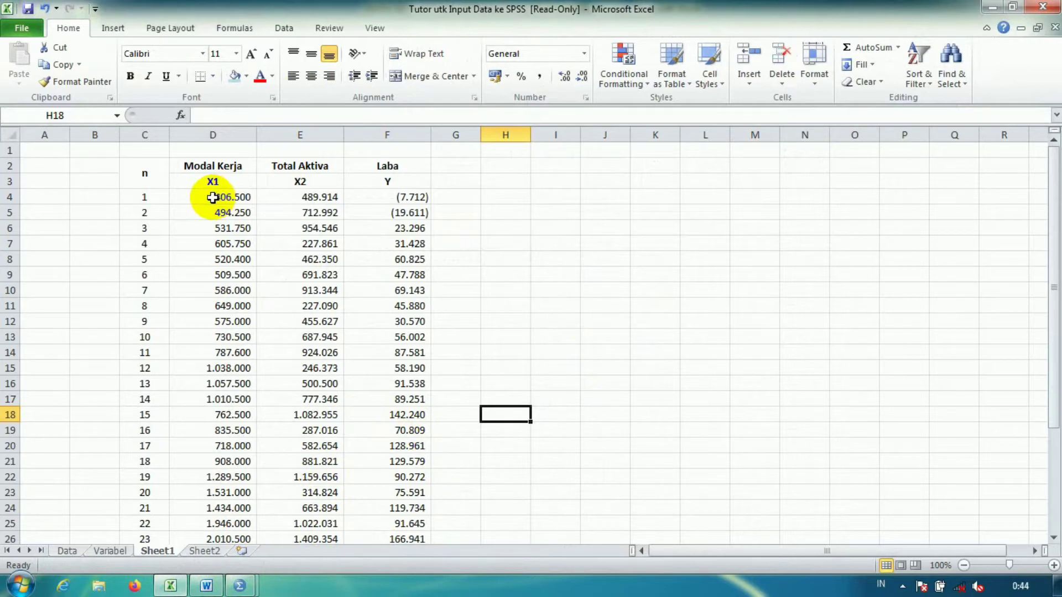
{"action": "left_click_drag", "start_coordinate": [213, 198], "coordinate": [374, 502]}
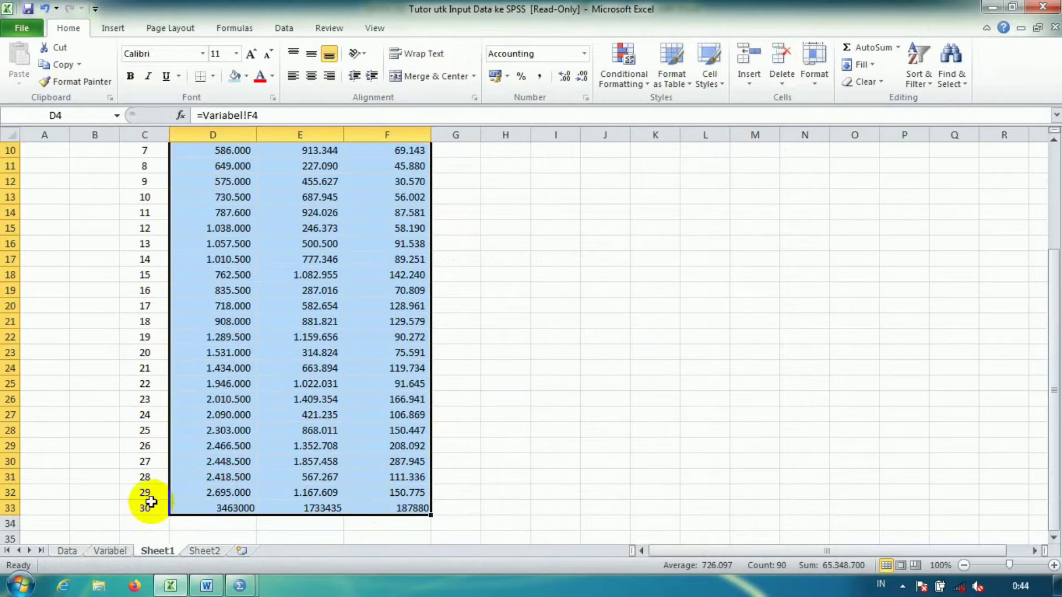
{"action": "left_click", "coordinate": [147, 507]}
{"action": "scroll", "coordinate": [194, 481], "scroll_direction": "up", "scroll_amount": 3}
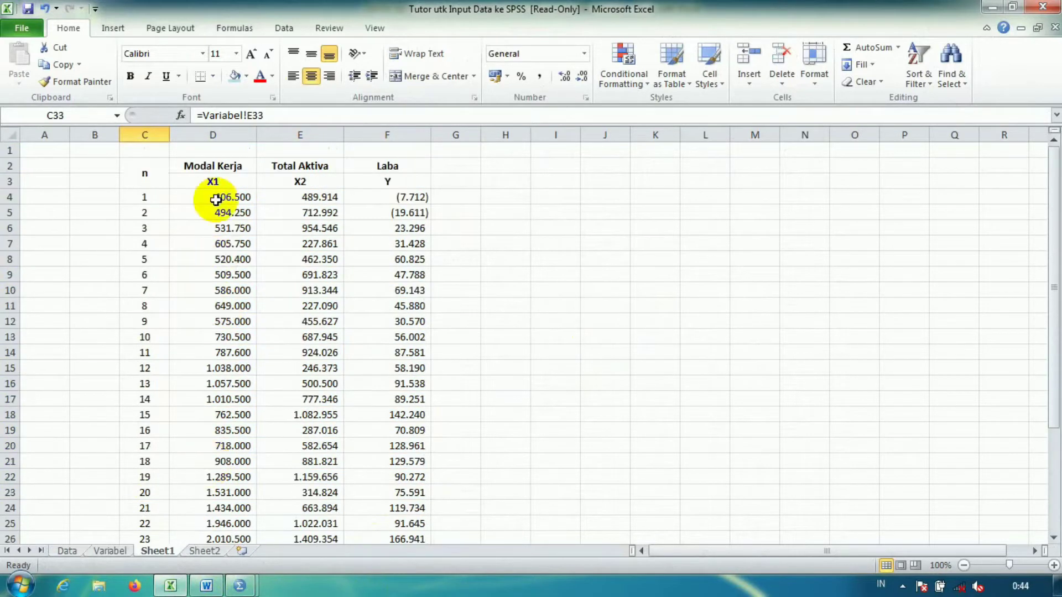
{"action": "left_click", "coordinate": [204, 181]}
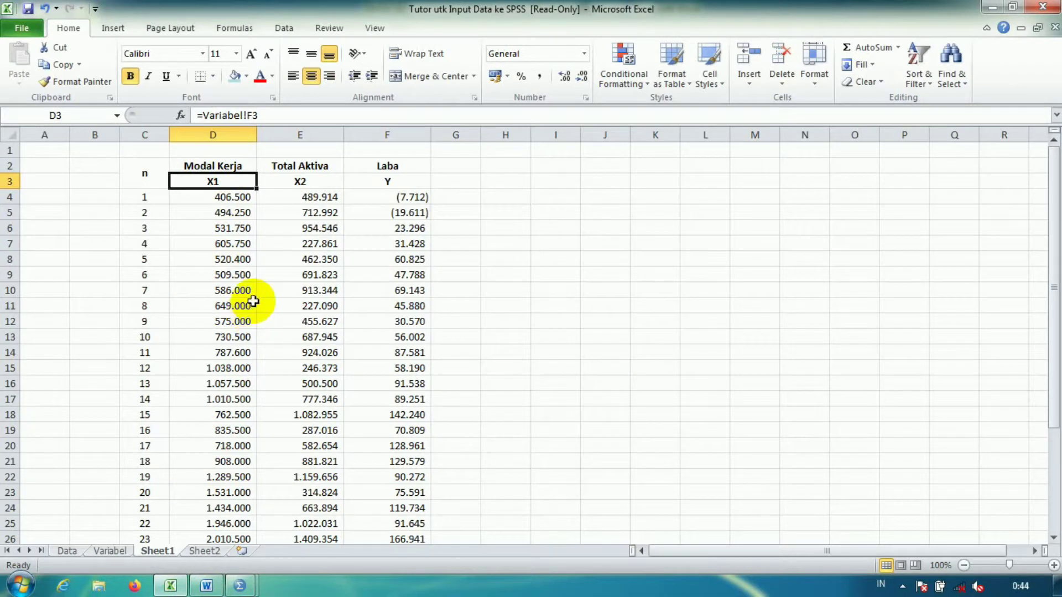
{"action": "left_click", "coordinate": [220, 167]}
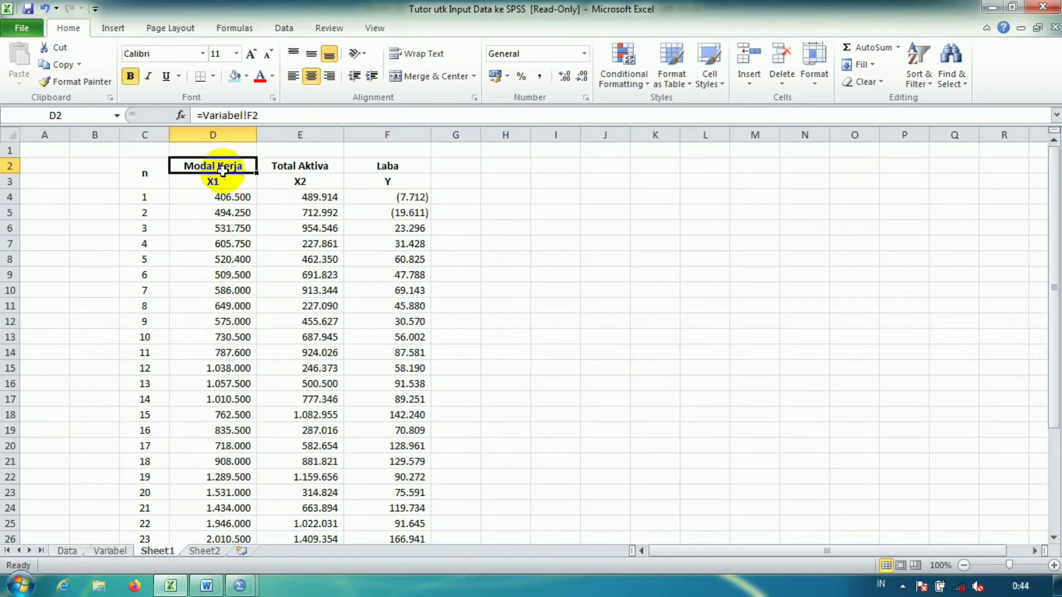
{"action": "left_click", "coordinate": [307, 179]}
{"action": "left_click", "coordinate": [306, 163]}
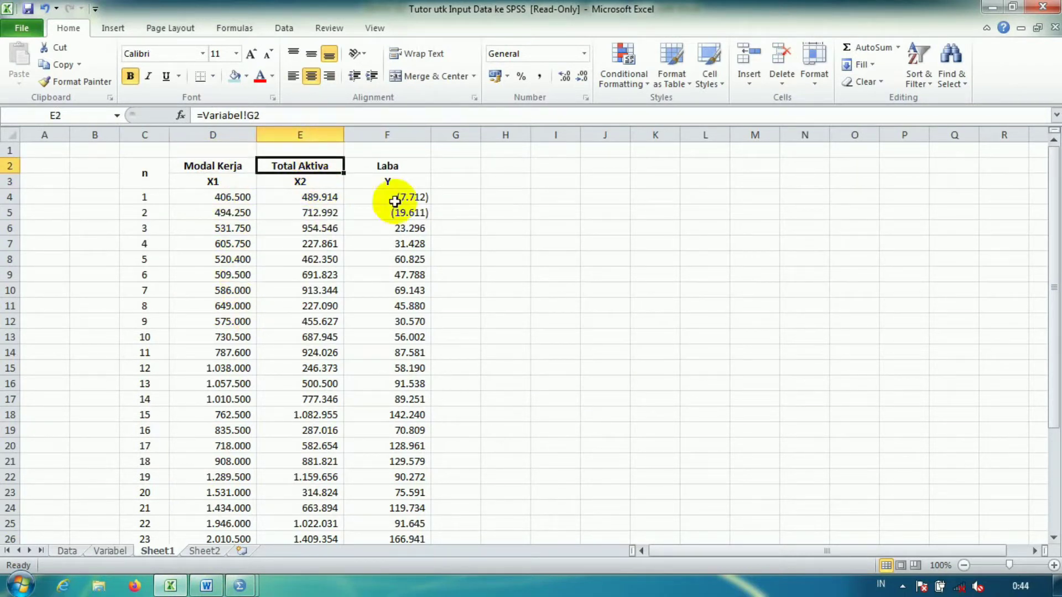
{"action": "left_click", "coordinate": [400, 185]}
{"action": "left_click", "coordinate": [415, 162]}
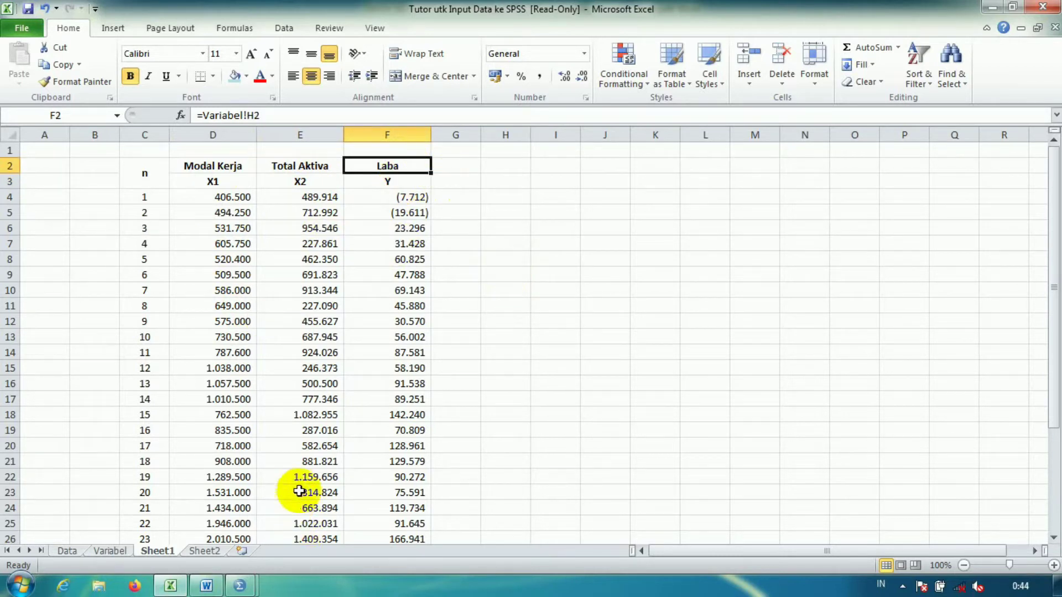
- Copy the values of all three variables, cells D4:F33, without the headings
{"action": "left_click_drag", "start_coordinate": [210, 198], "coordinate": [368, 517]}
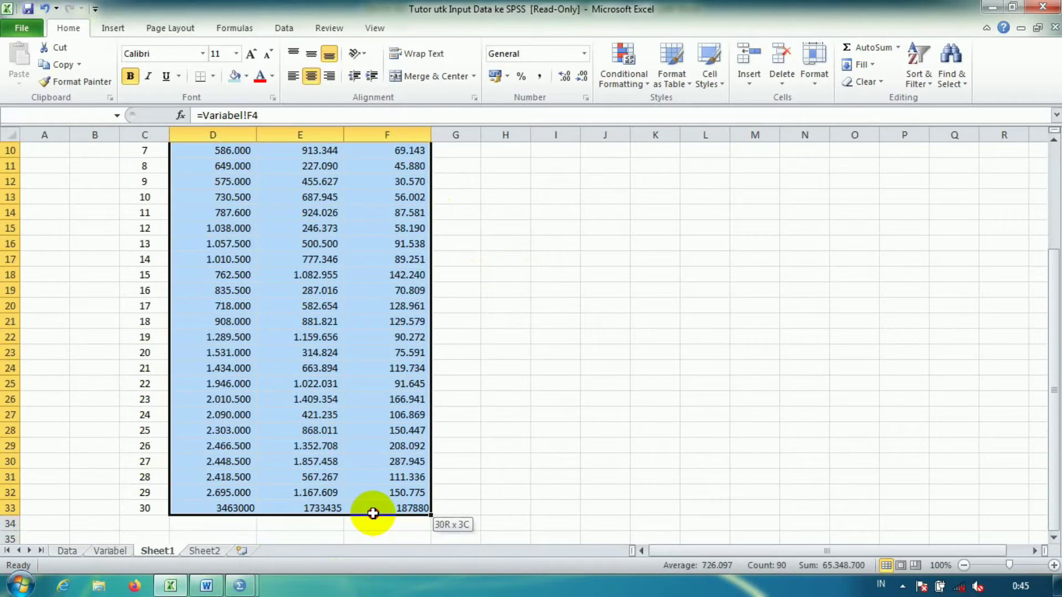
{"action": "right_click", "coordinate": [307, 282]}
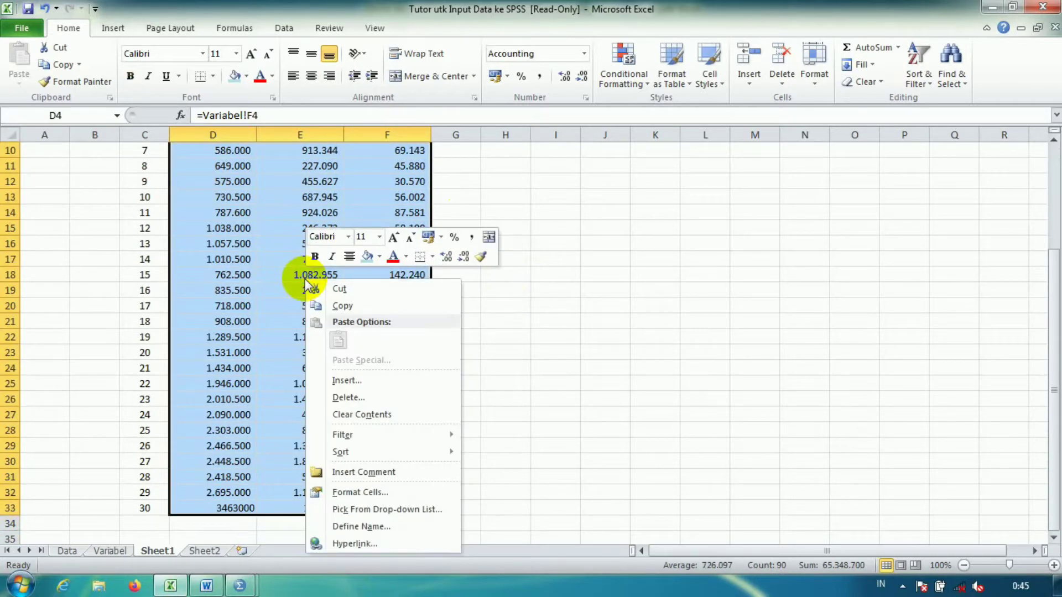
{"action": "left_click", "coordinate": [359, 306]}
- Switch to the empty SPSS dataset and paste the copied values starting at row 1 of the first variable
{"action": "left_click", "coordinate": [243, 586]}
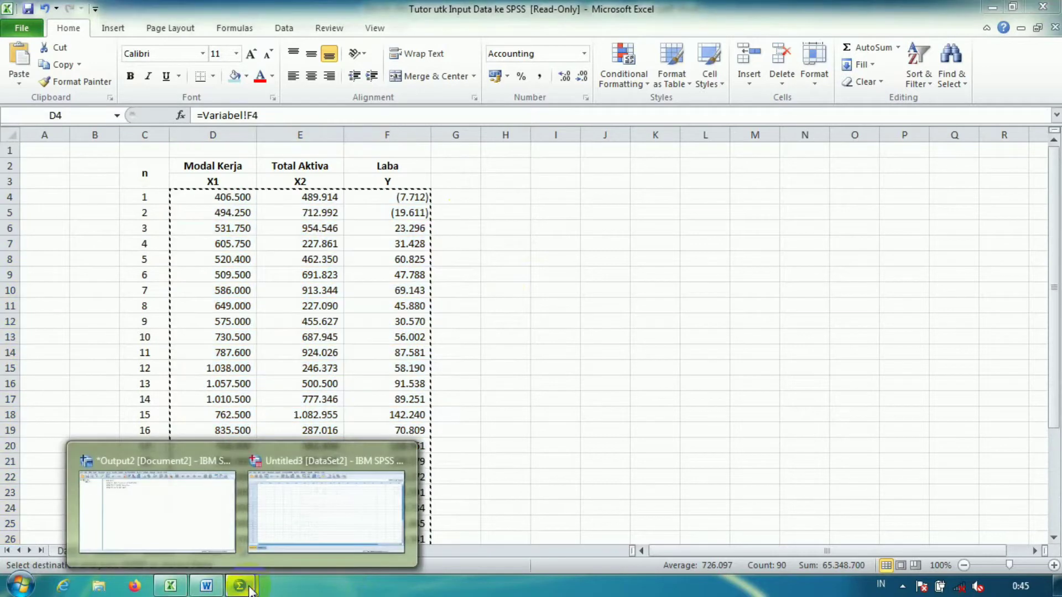
{"action": "left_click", "coordinate": [310, 513]}
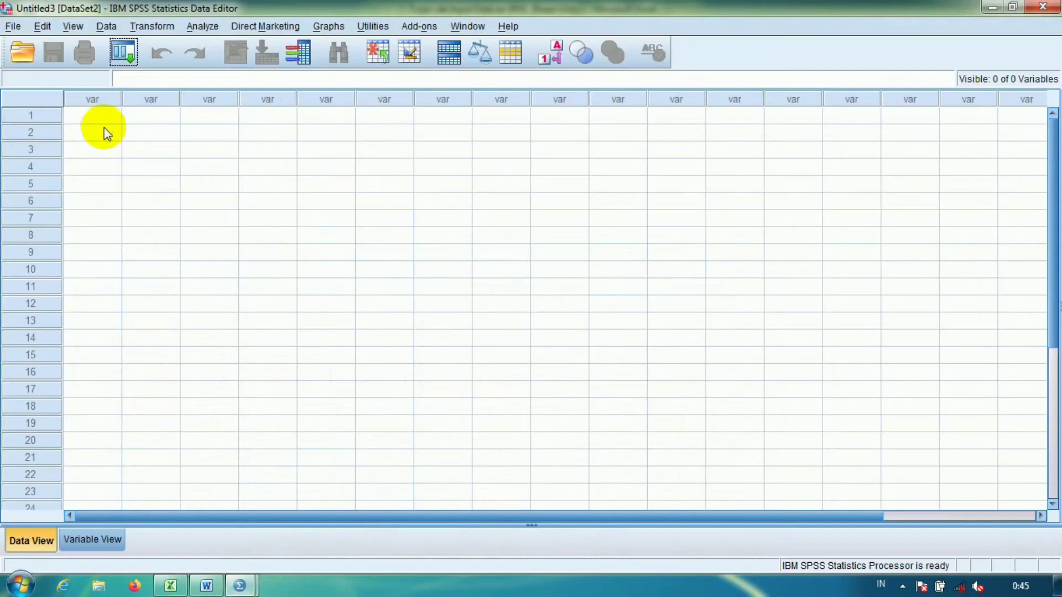
{"action": "left_click", "coordinate": [101, 120]}
{"action": "right_click", "coordinate": [103, 122]}
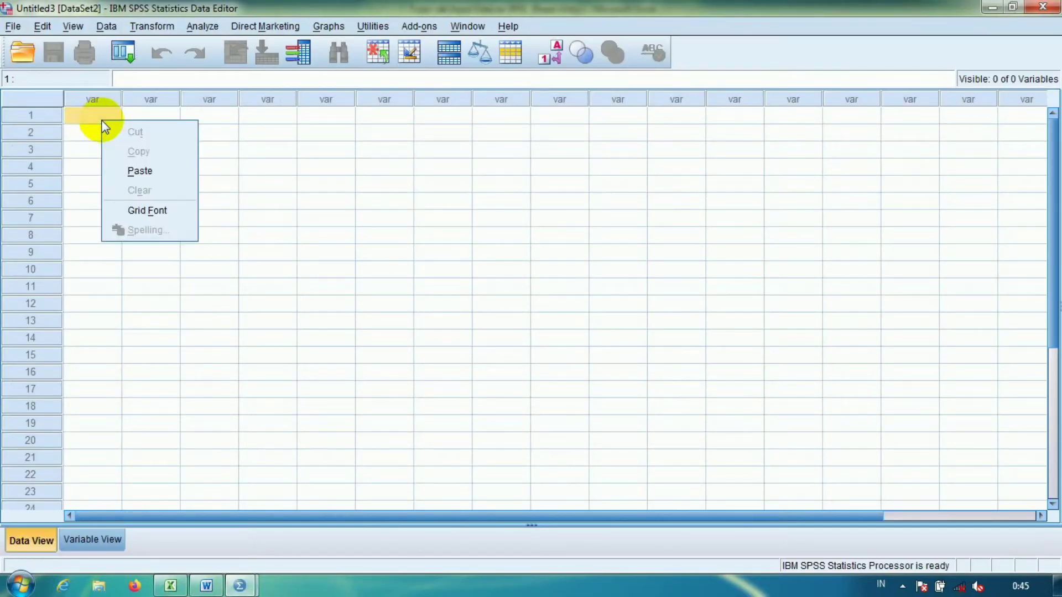
{"action": "left_click", "coordinate": [143, 170]}
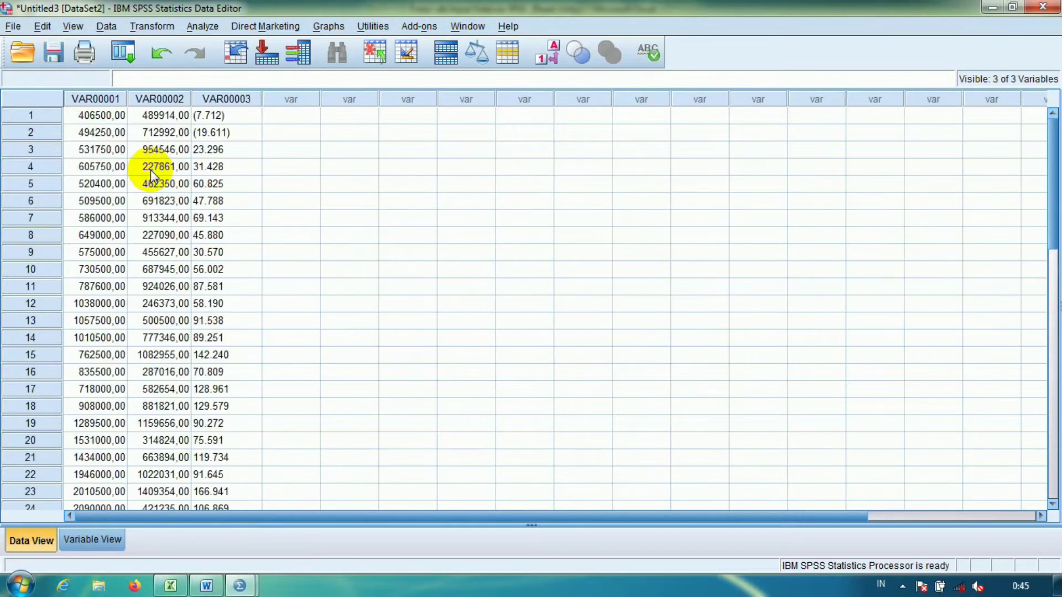
- Rename the three variables as X1, X2 and Y
{"action": "left_click", "coordinate": [80, 540]}
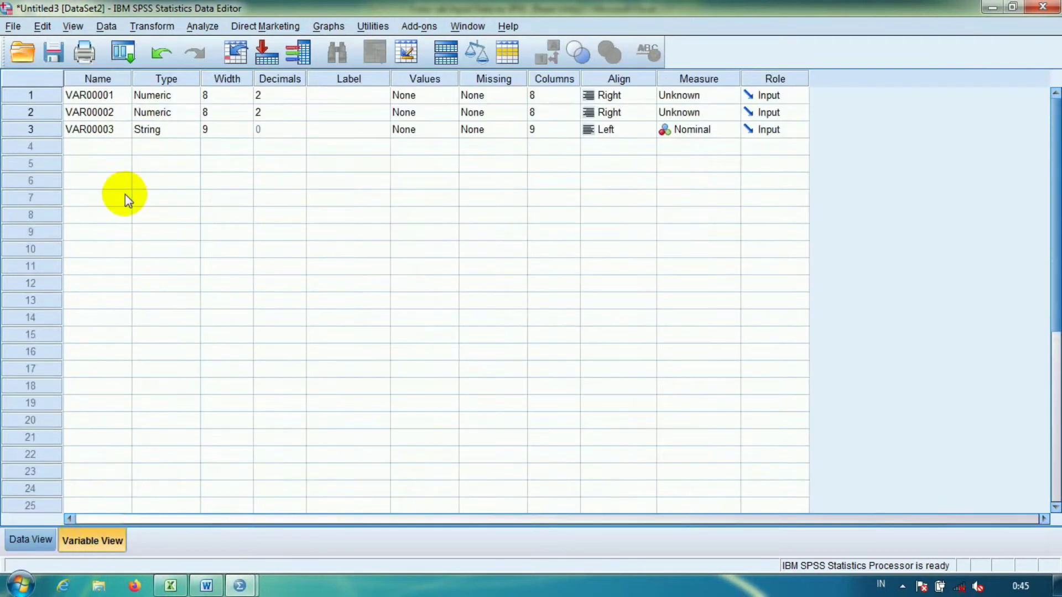
{"action": "left_click", "coordinate": [99, 98]}
{"action": "type", "text": "X1"}
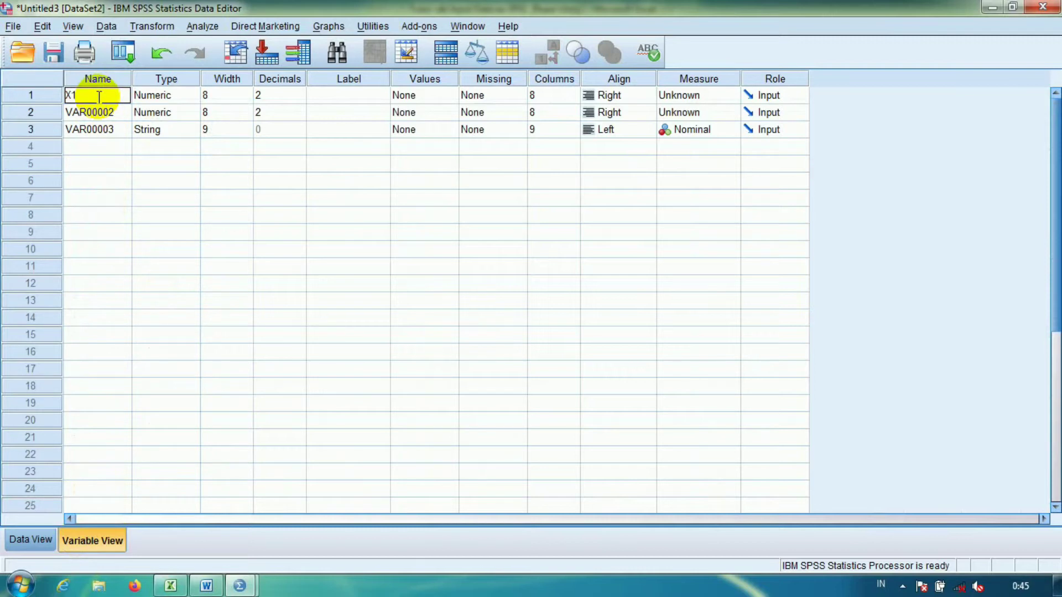
{"action": "key", "text": "Return"}
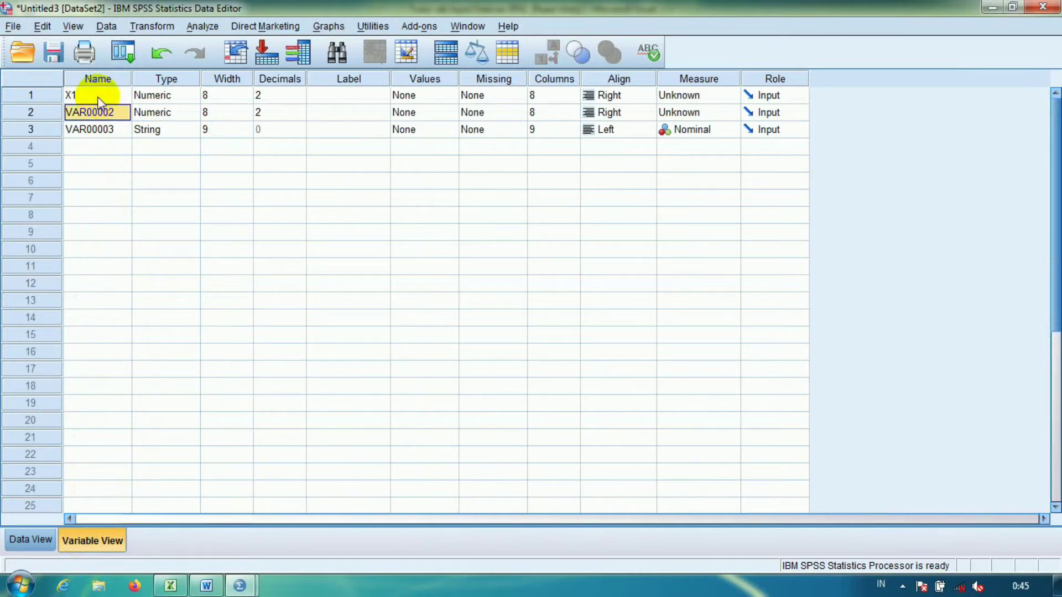
{"action": "type", "text": "X2"}
{"action": "key", "text": "Return"}
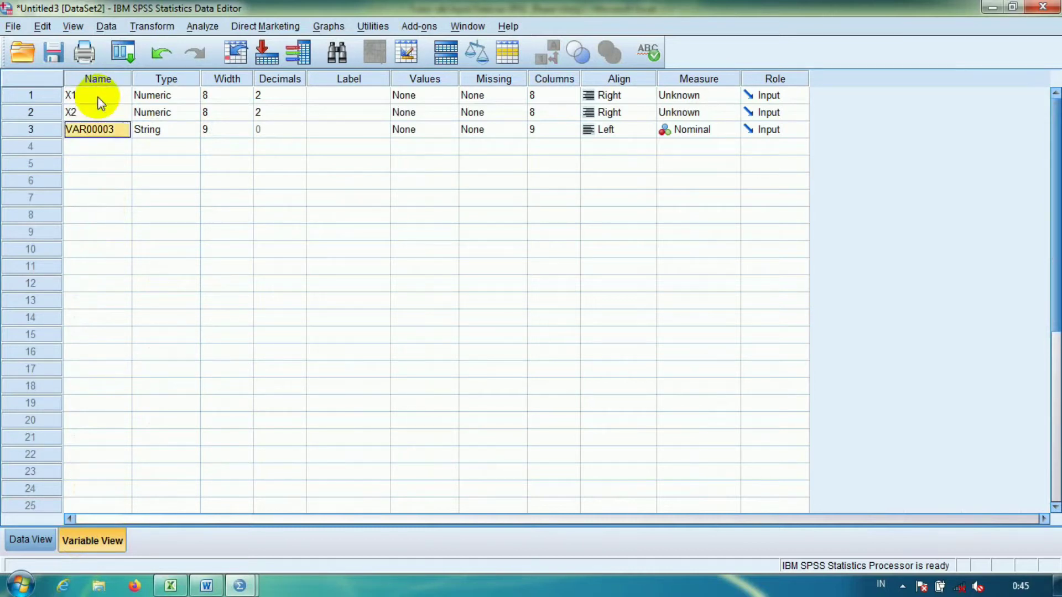
{"action": "type", "text": "Y"}
{"action": "key", "text": "Return"}
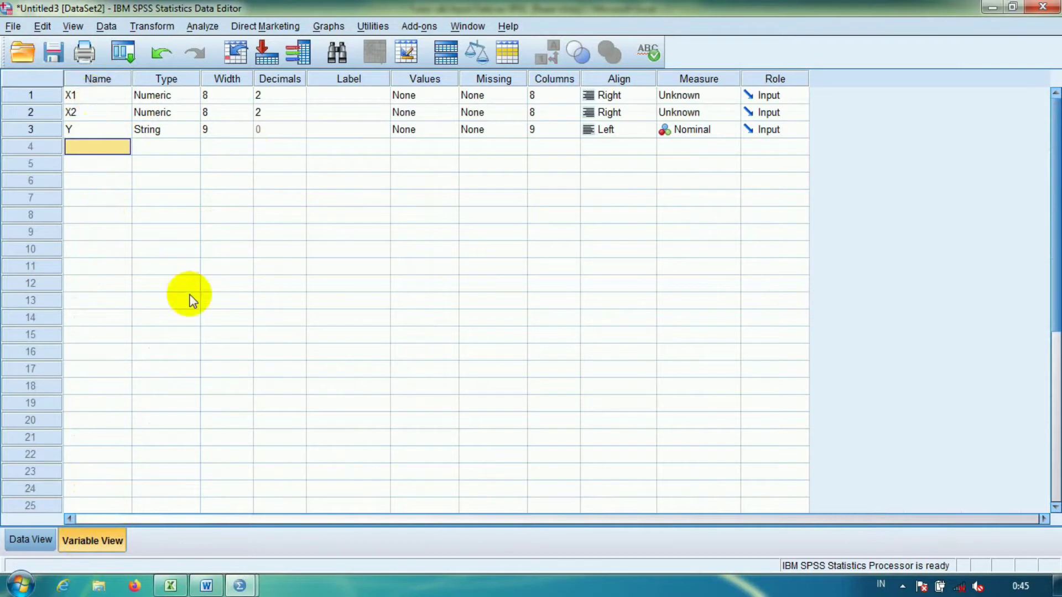
- Start a linear regression analysis and assign X1 and X2 as the independent variables
{"action": "left_click", "coordinate": [25, 539]}
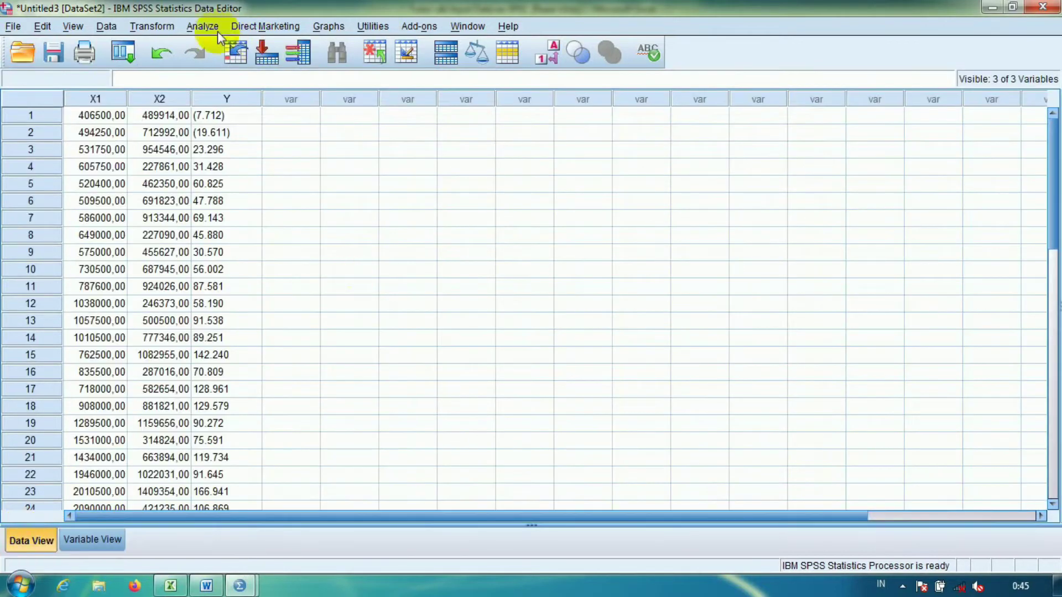
{"action": "left_click", "coordinate": [201, 24]}
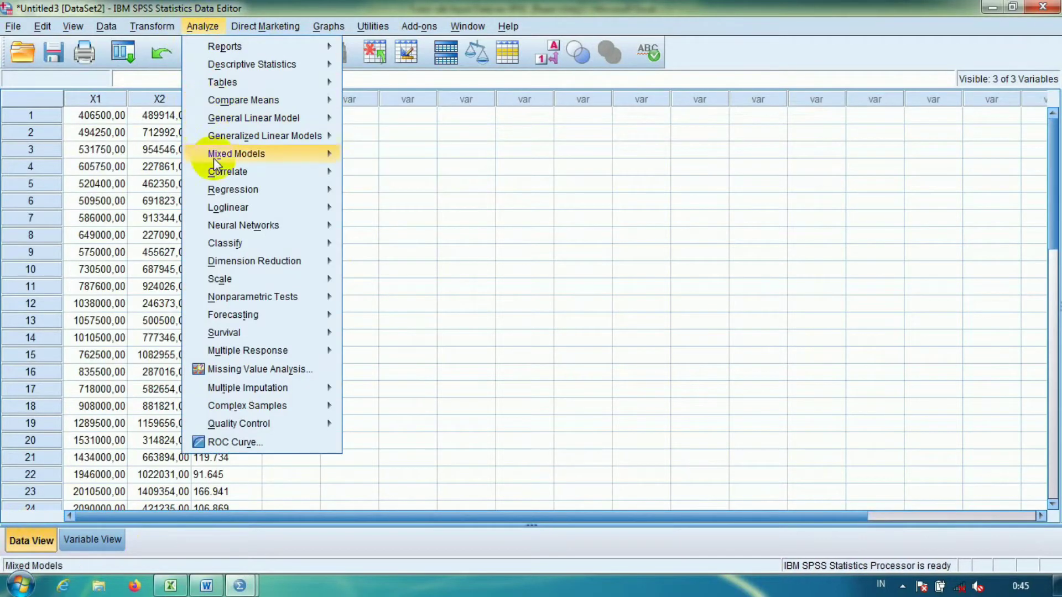
{"action": "mouse_move", "coordinate": [244, 193]}
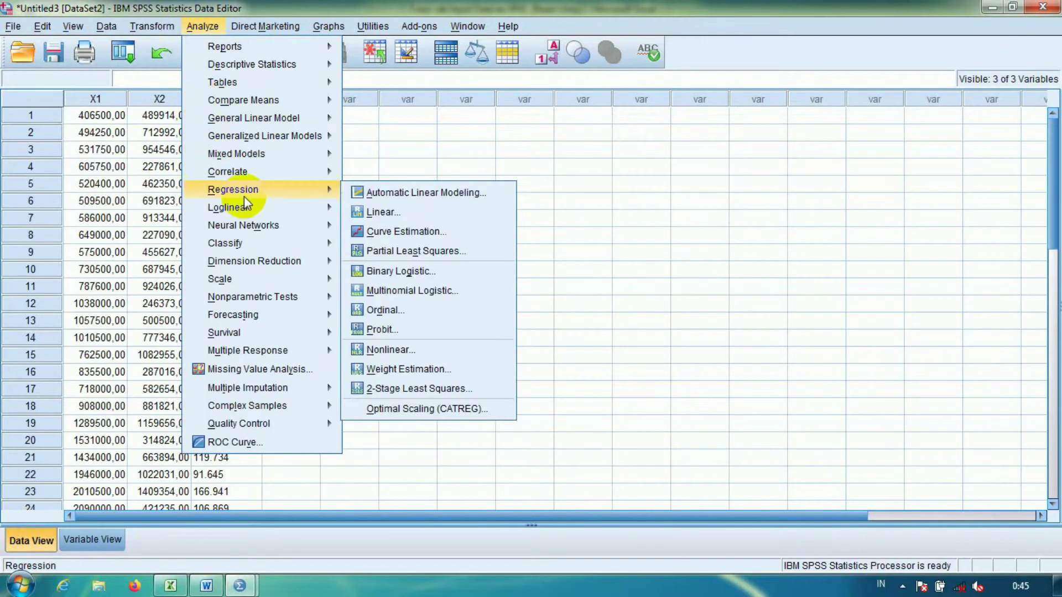
{"action": "left_click", "coordinate": [418, 216]}
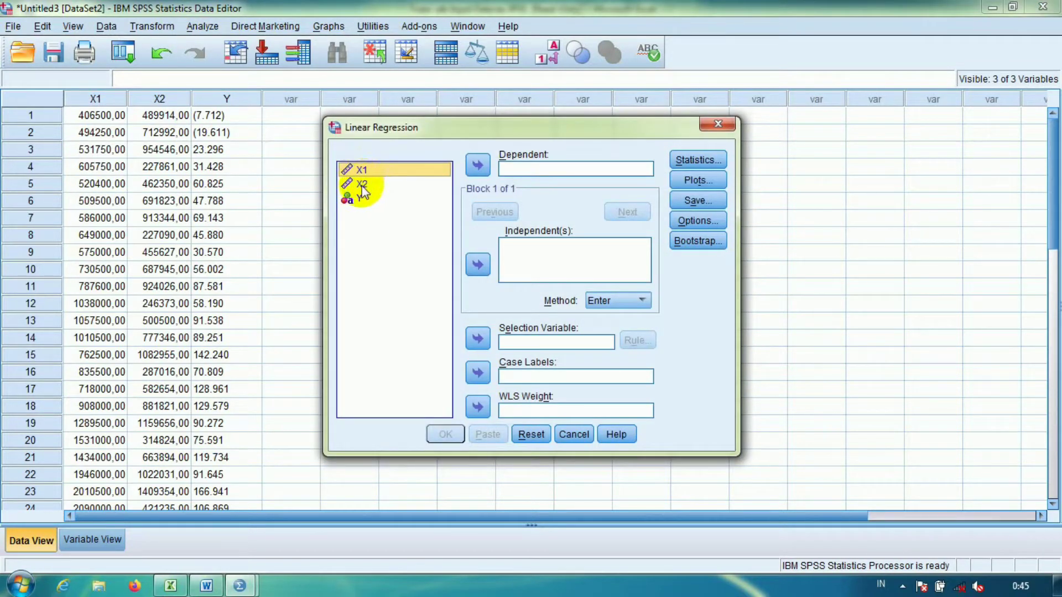
{"action": "left_click", "coordinate": [362, 185], "text": "shift"}
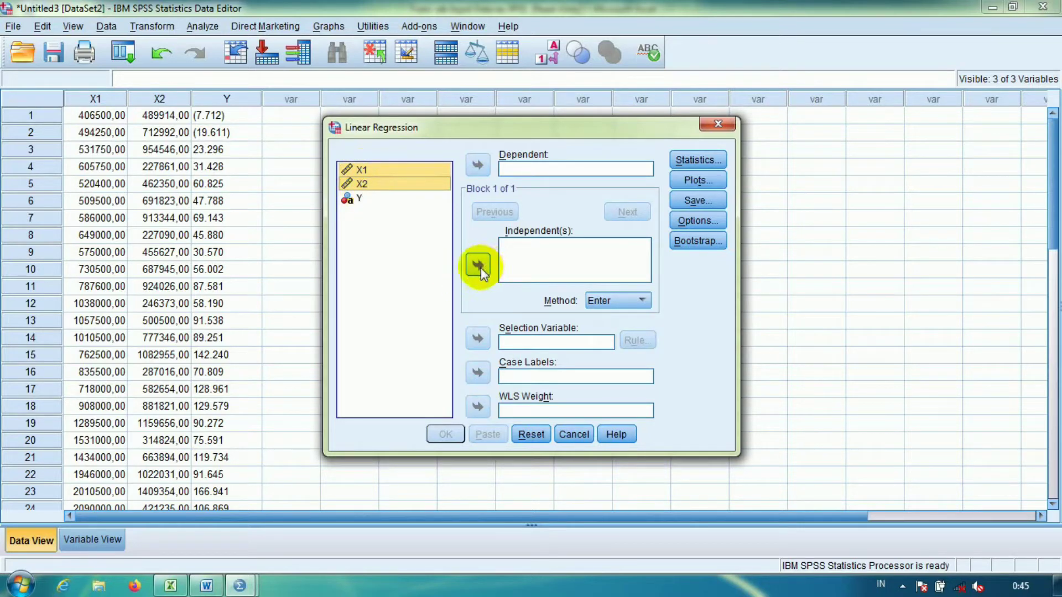
{"action": "left_click", "coordinate": [478, 266]}
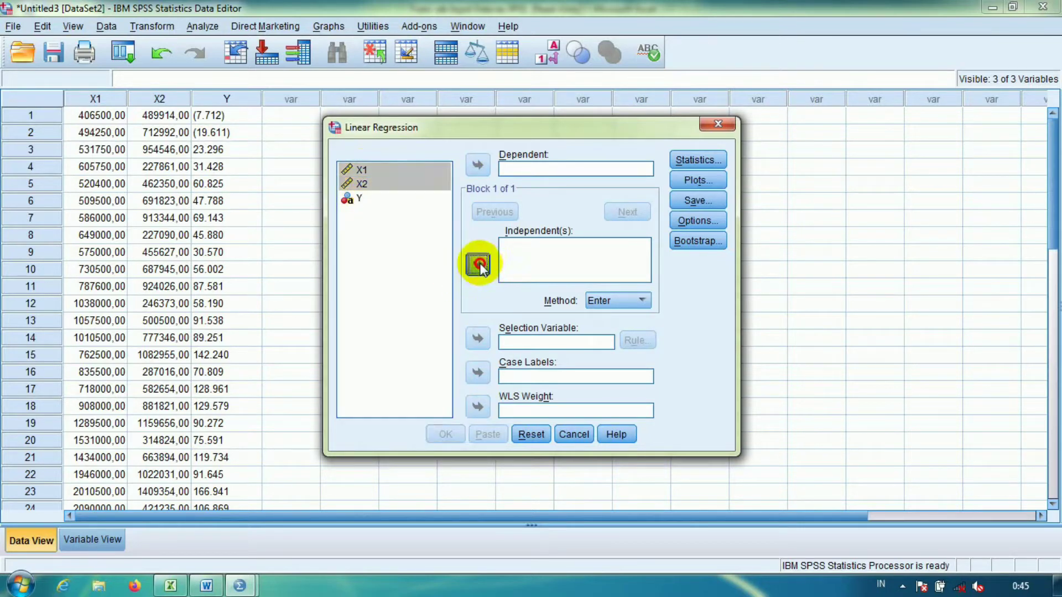
- Try to assign Y as the dependent variable of the linear regression
{"action": "left_click", "coordinate": [354, 199]}
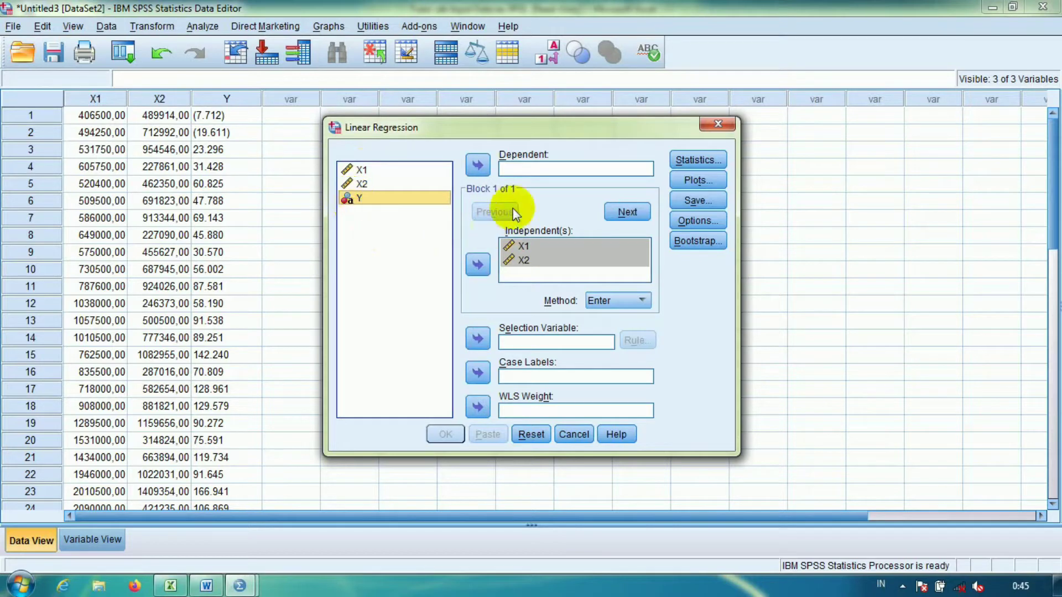
{"action": "left_click", "coordinate": [477, 167]}
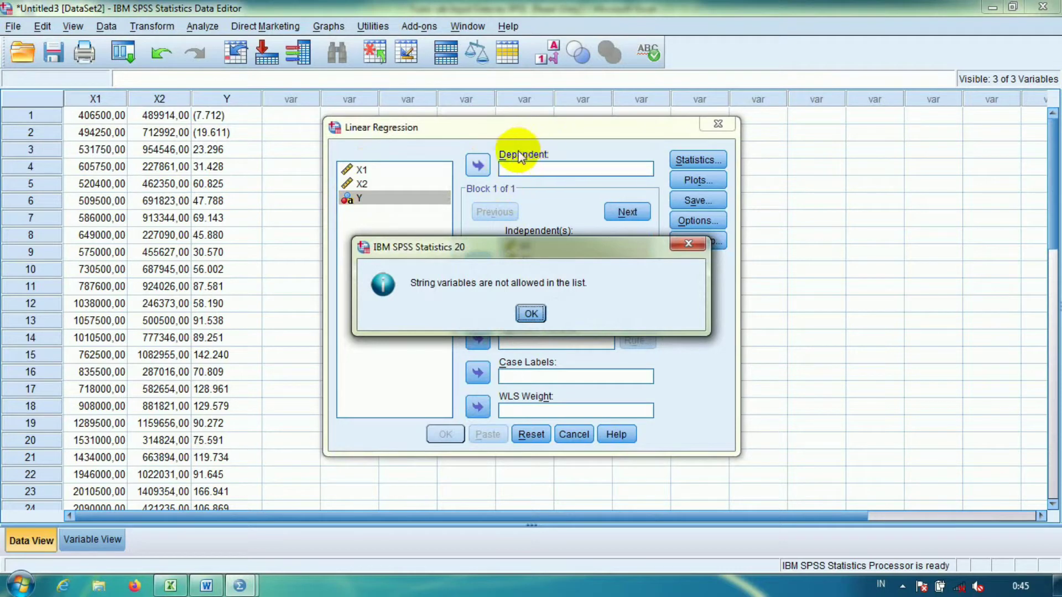
{"action": "left_click", "coordinate": [532, 313]}
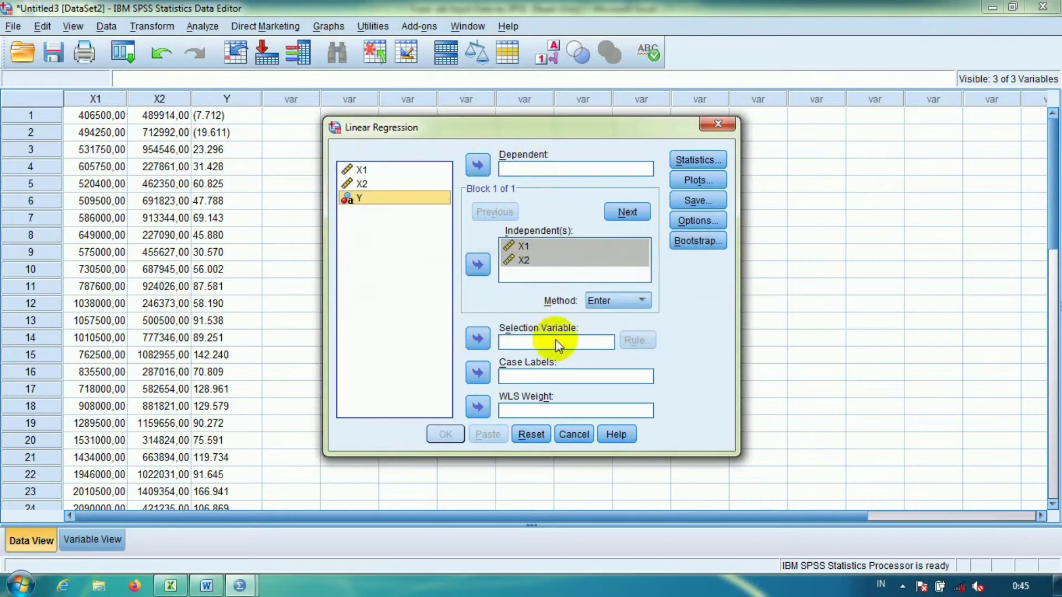
- Cancel the linear regression and check the types defined for the three variables
{"action": "left_click", "coordinate": [570, 436]}
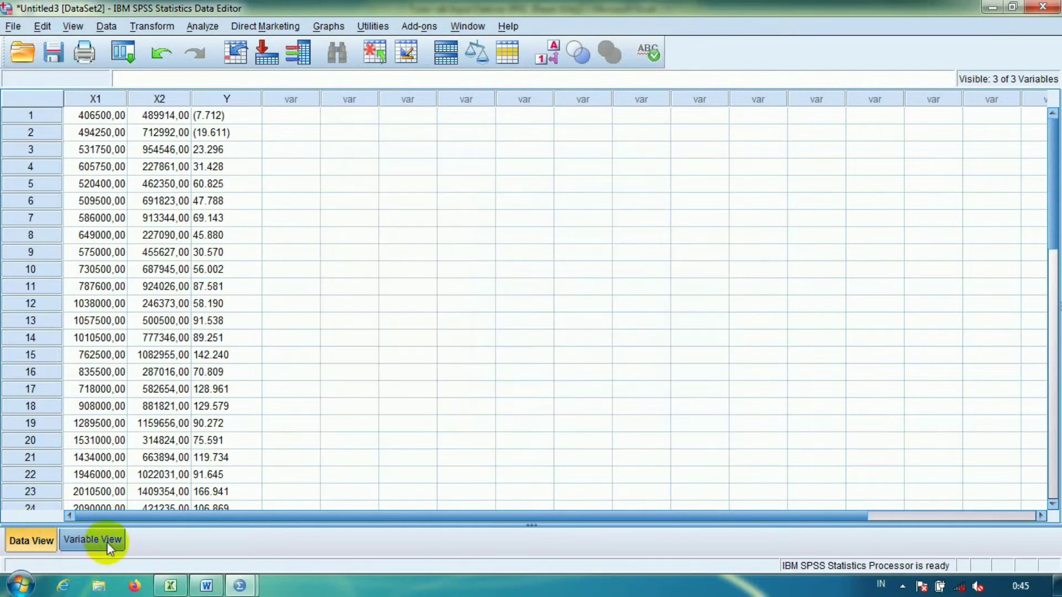
{"action": "left_click", "coordinate": [107, 537]}
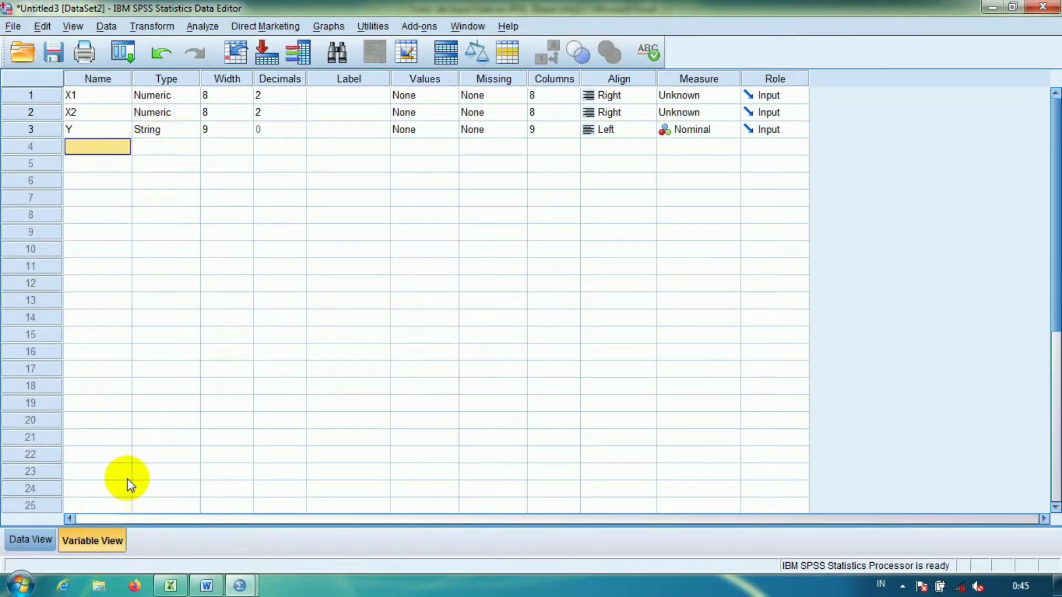
{"action": "left_click", "coordinate": [41, 536]}
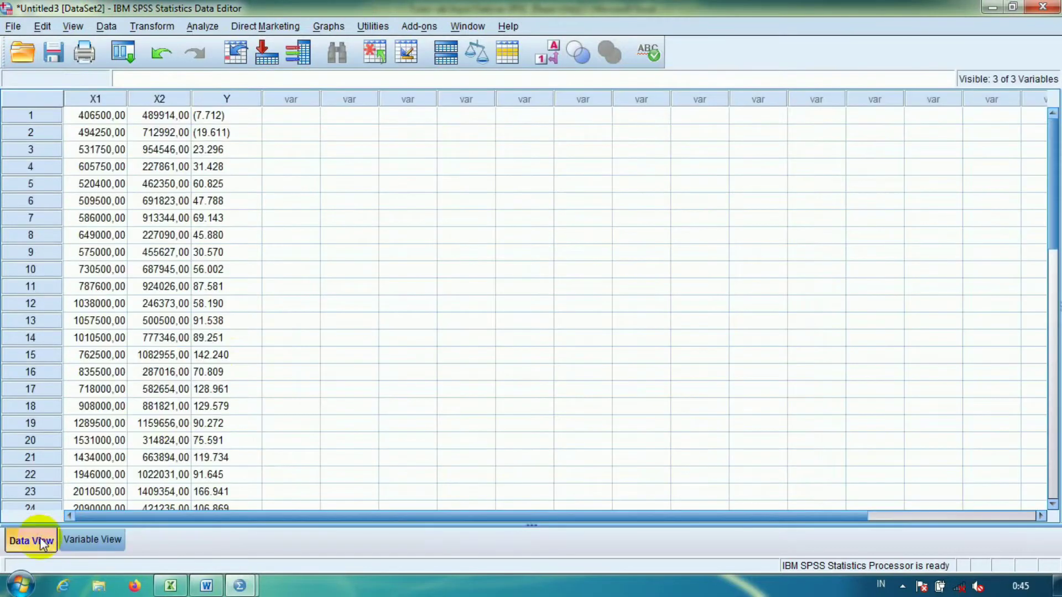
{"action": "left_click", "coordinate": [206, 29]}
{"action": "mouse_move", "coordinate": [260, 191]}
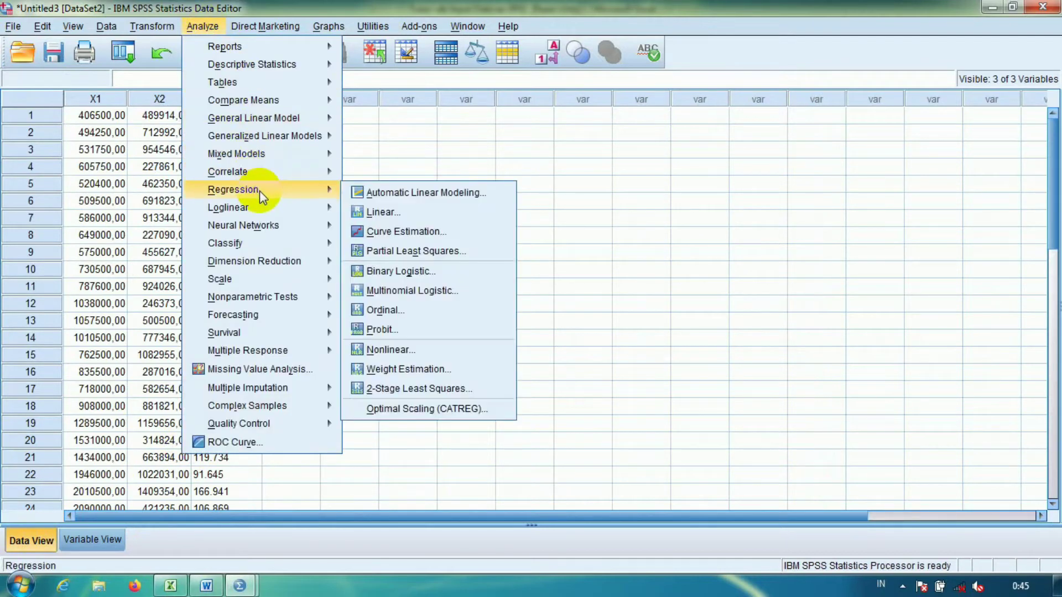
{"action": "left_click", "coordinate": [416, 216]}
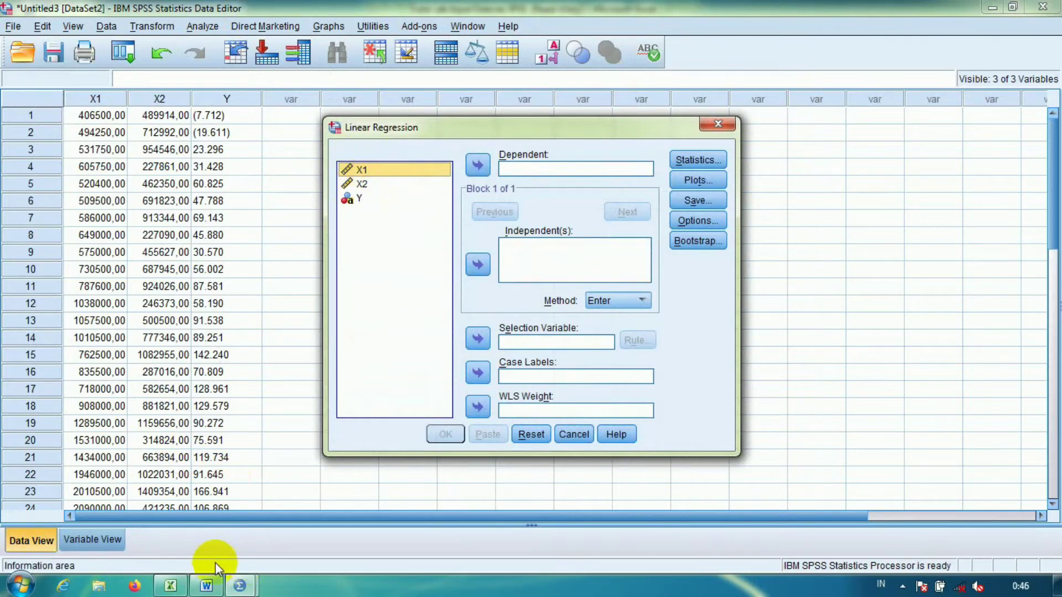
{"action": "left_click", "coordinate": [567, 437]}
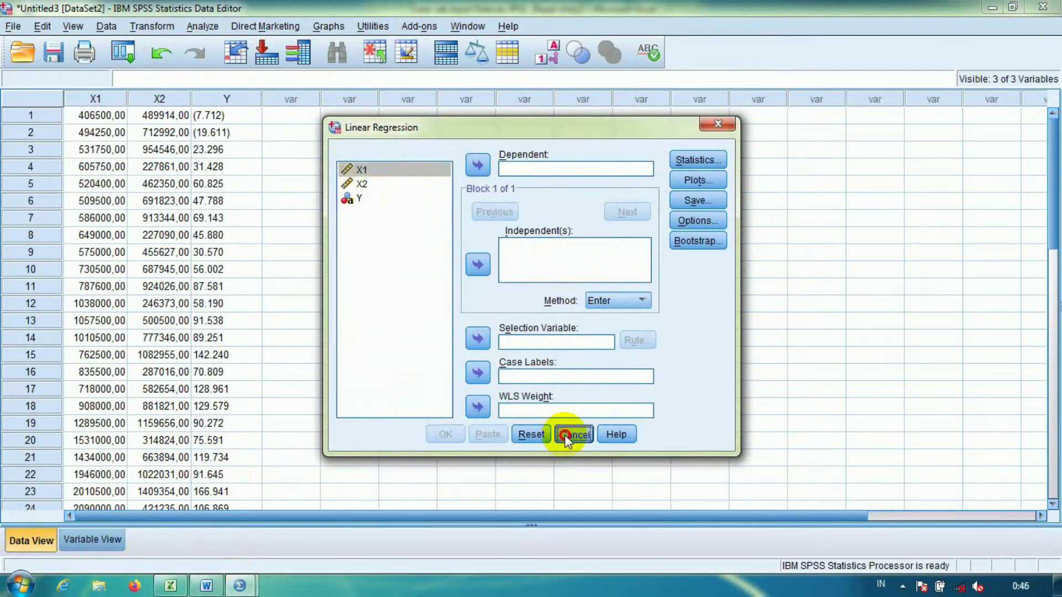
- Set the type of variable Y to Numeric
{"action": "left_click", "coordinate": [94, 541]}
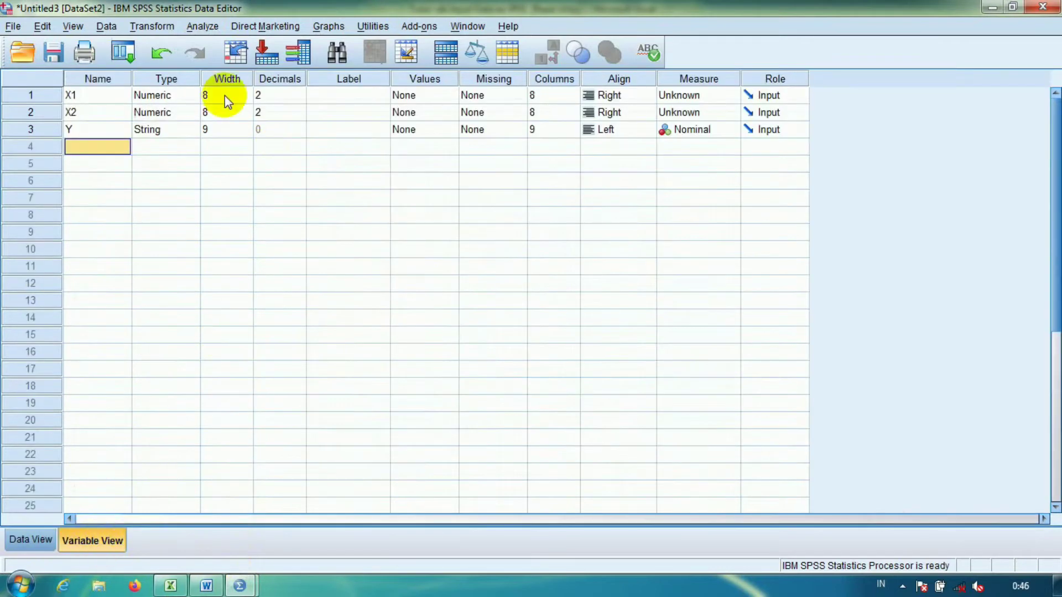
{"action": "left_click", "coordinate": [162, 97]}
{"action": "left_click", "coordinate": [165, 112]}
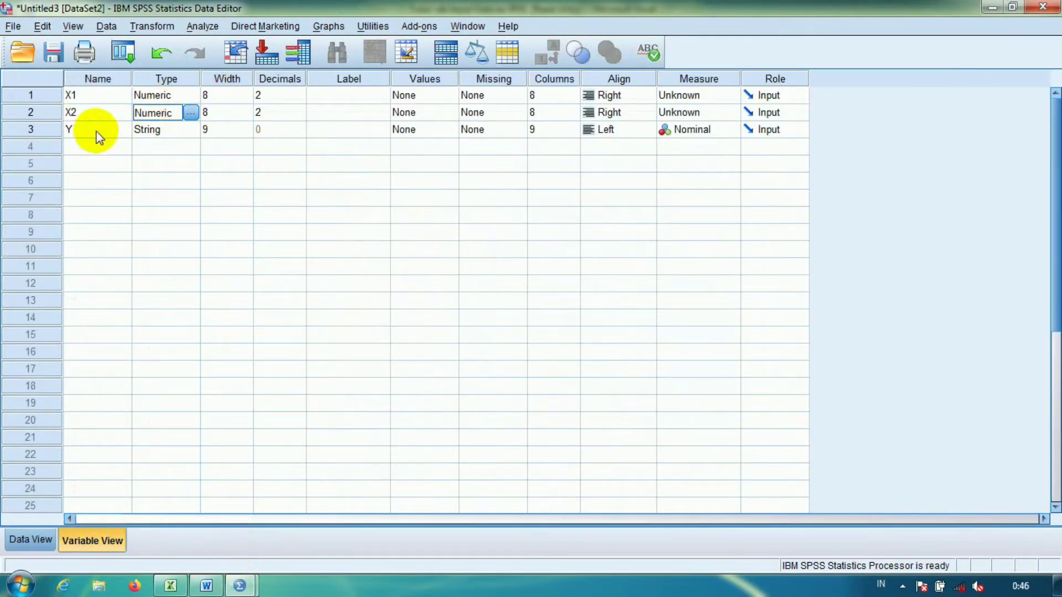
{"action": "left_click", "coordinate": [158, 132]}
{"action": "left_click", "coordinate": [191, 130]}
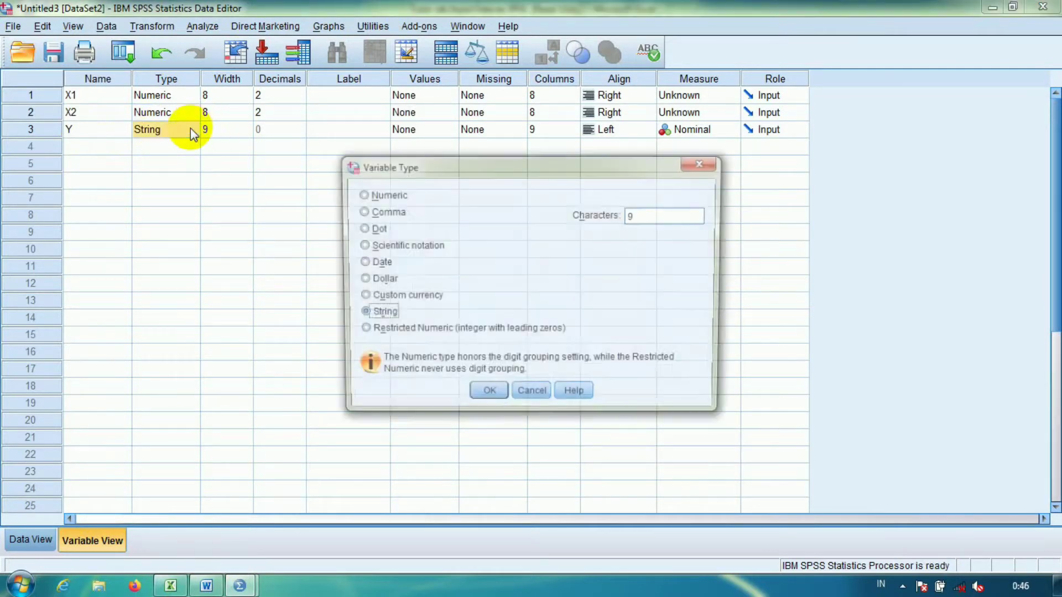
{"action": "left_click", "coordinate": [360, 194]}
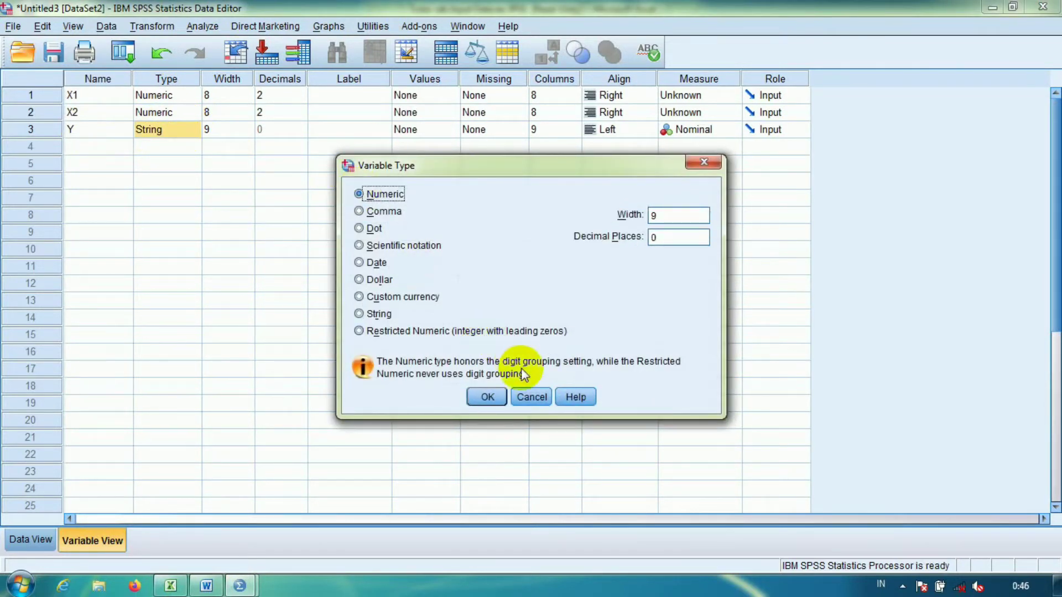
{"action": "left_click", "coordinate": [487, 396]}
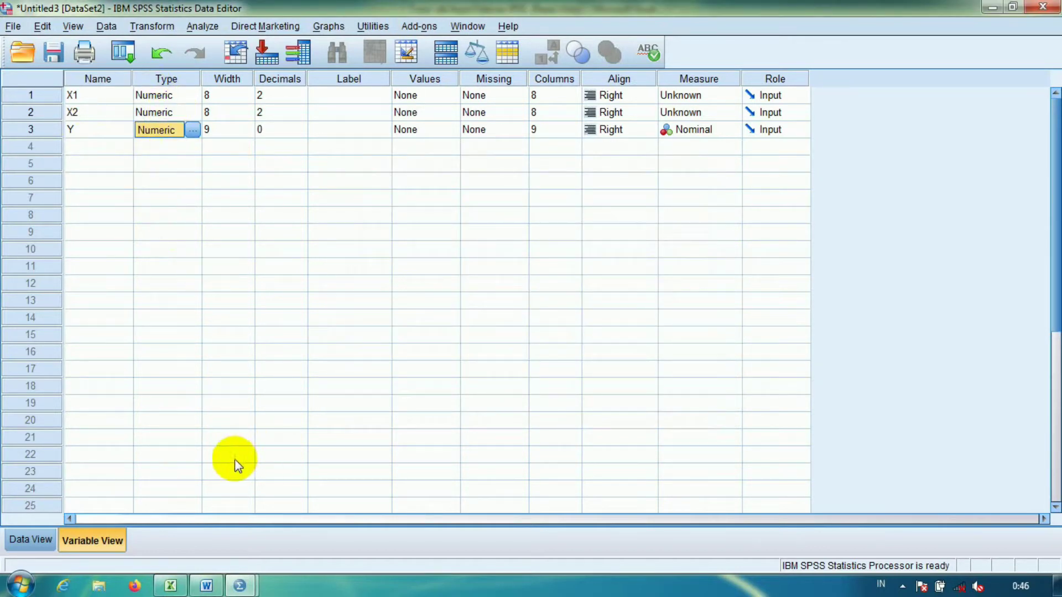
- Inspect the Y values in the data sheet down to the last case
{"action": "left_click", "coordinate": [34, 539]}
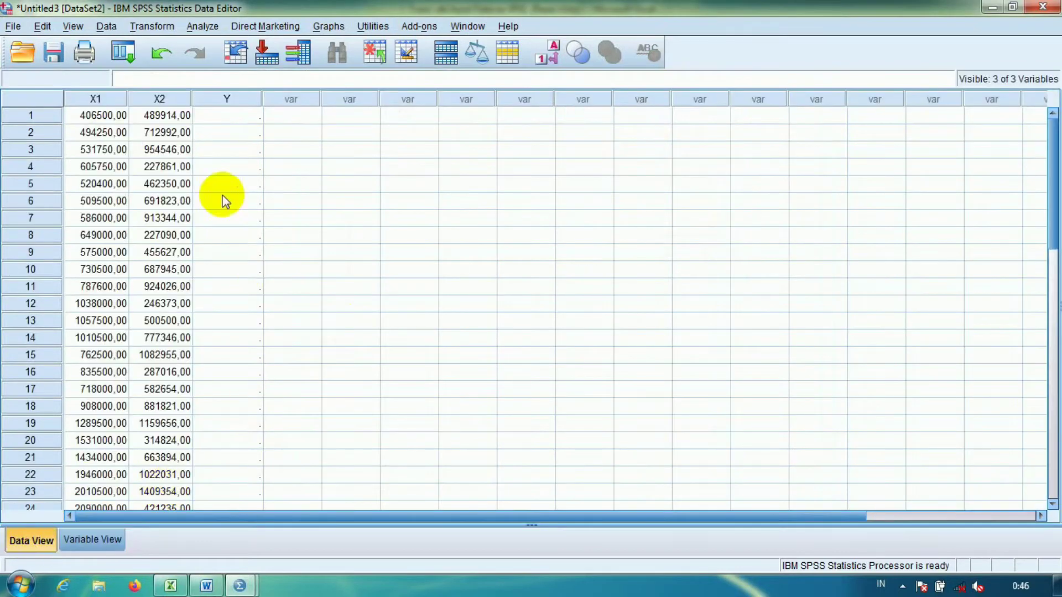
{"action": "scroll", "coordinate": [254, 242], "scroll_direction": "down", "scroll_amount": 3}
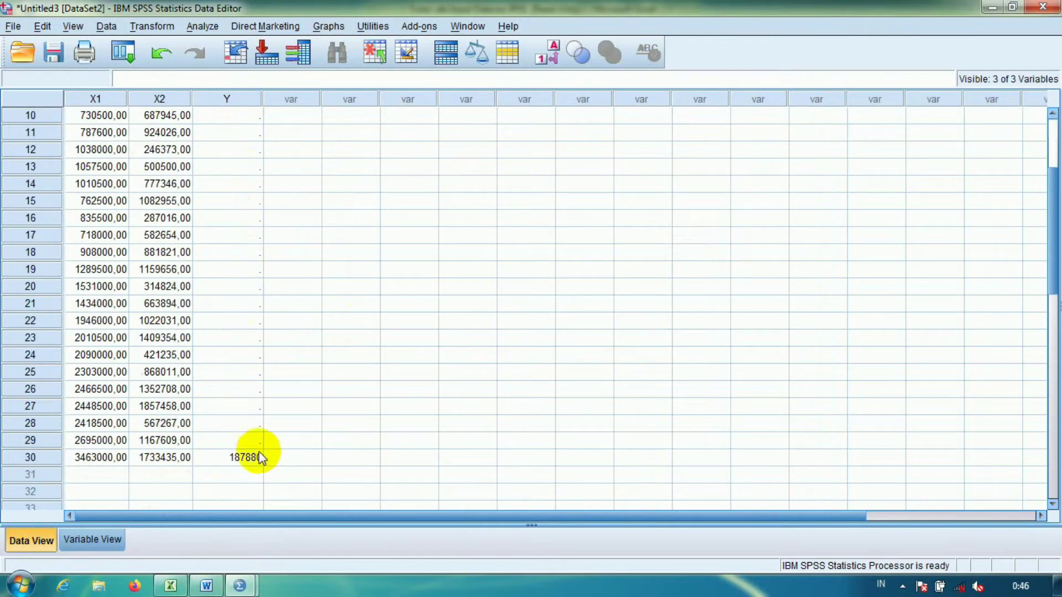
{"action": "scroll", "coordinate": [191, 301], "scroll_direction": "up", "scroll_amount": 3}
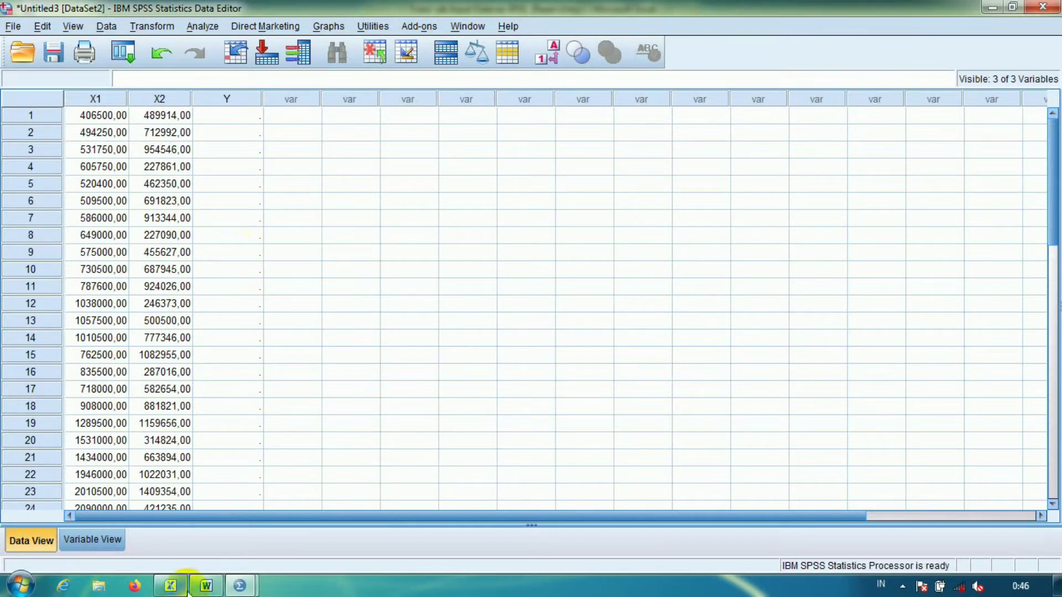
- Switch to the Excel workbook, examine the first two Laba (Y) values in F4:F5 and cancel the pending copy
{"action": "mouse_move", "coordinate": [170, 588]}
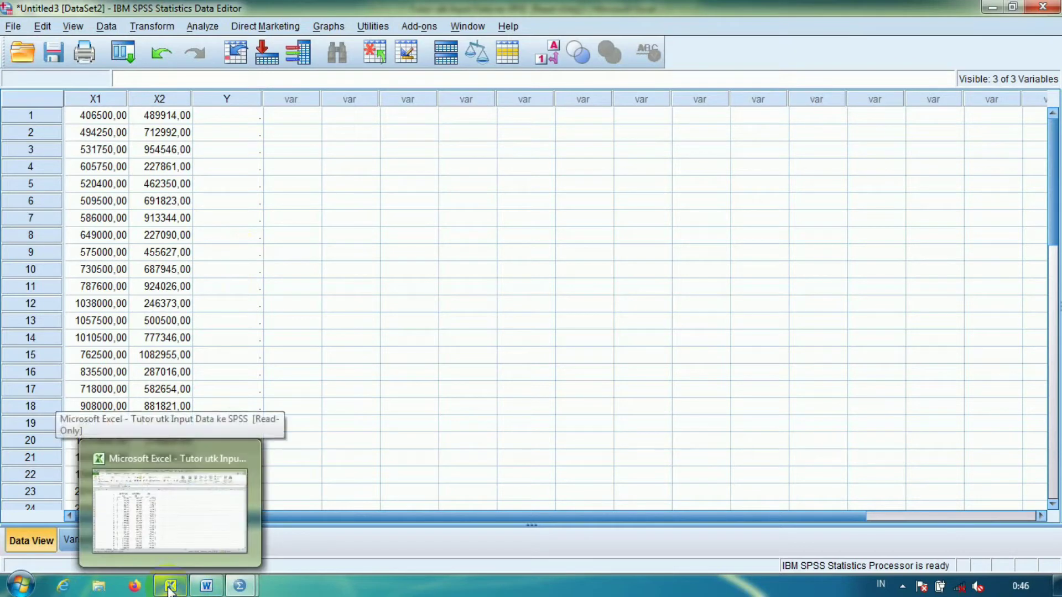
{"action": "left_click", "coordinate": [170, 587]}
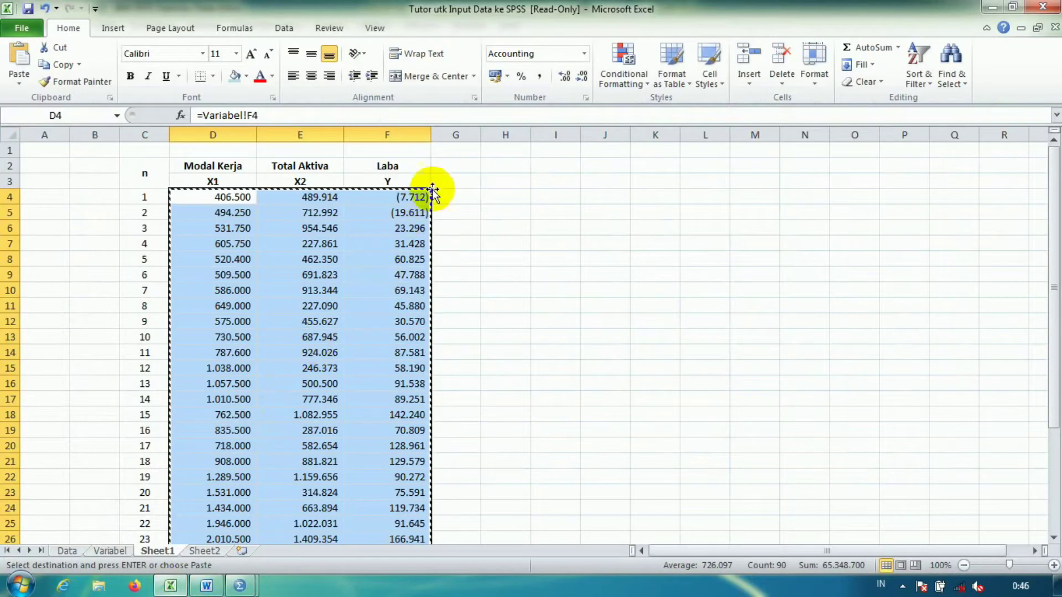
{"action": "left_click", "coordinate": [401, 199]}
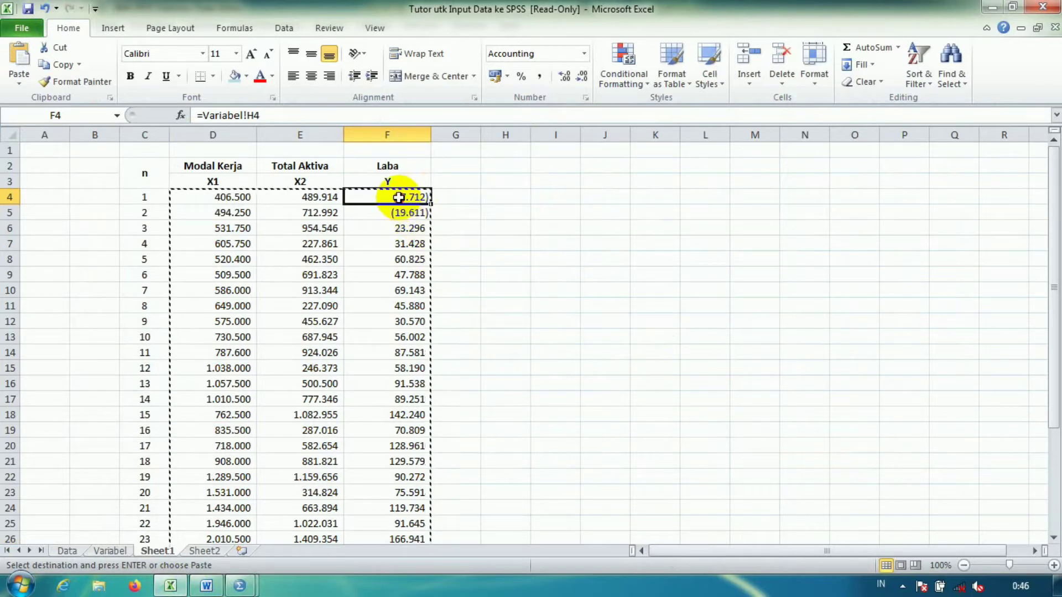
{"action": "left_click_drag", "start_coordinate": [399, 197], "coordinate": [398, 213]}
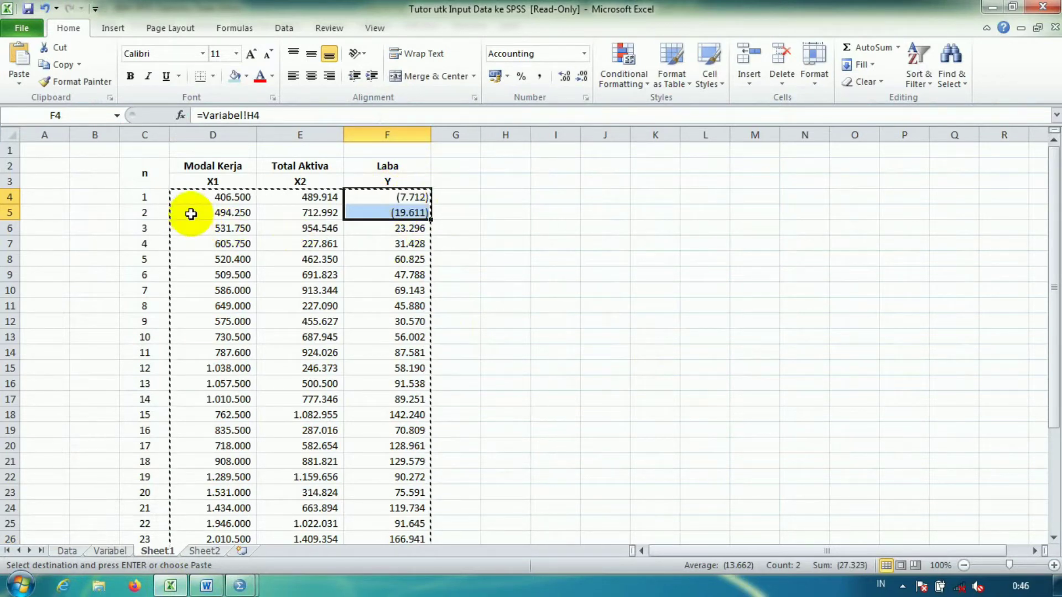
{"action": "left_click", "coordinate": [148, 197]}
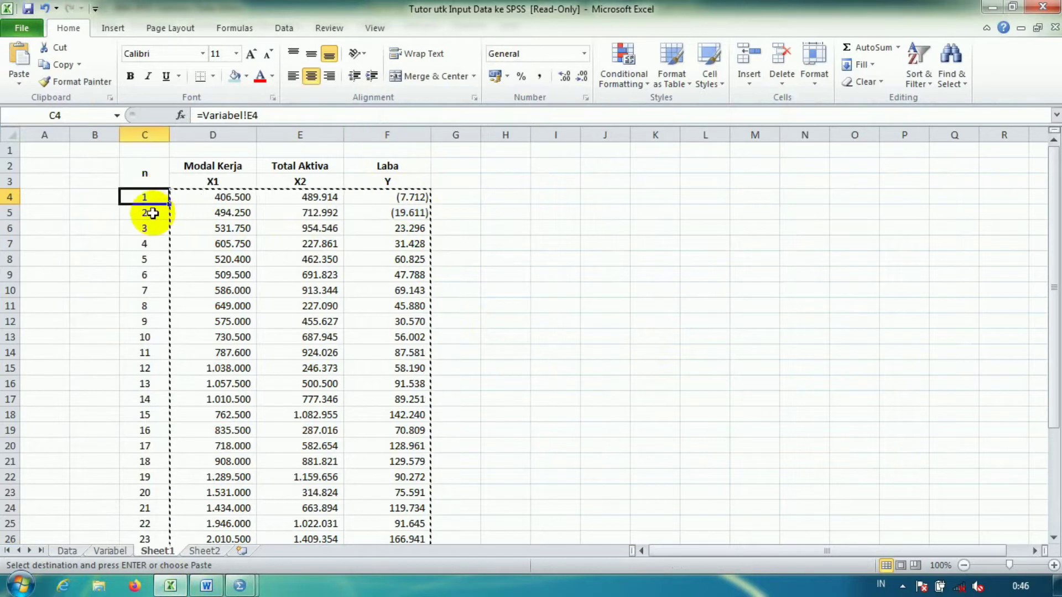
{"action": "left_click", "coordinate": [156, 213]}
{"action": "left_click_drag", "start_coordinate": [407, 200], "coordinate": [404, 212]}
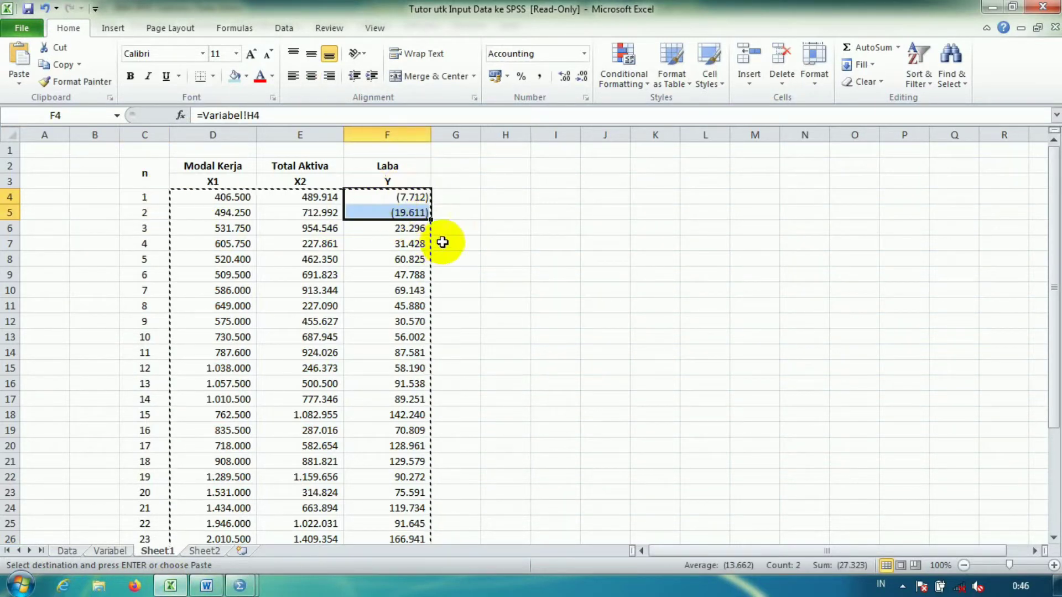
{"action": "key", "text": "Escape"}
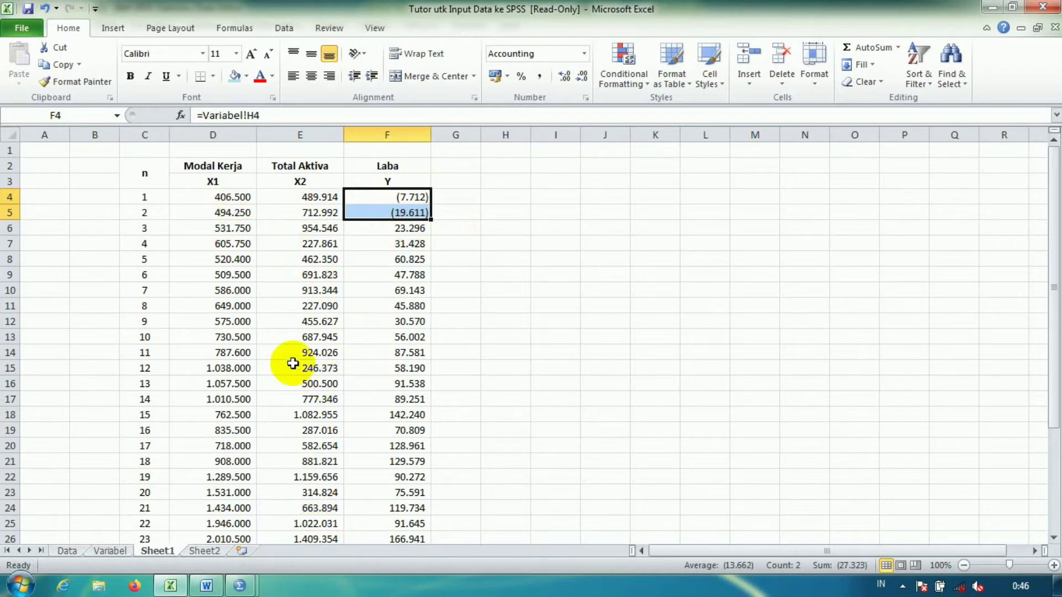
{"action": "left_click", "coordinate": [506, 197]}
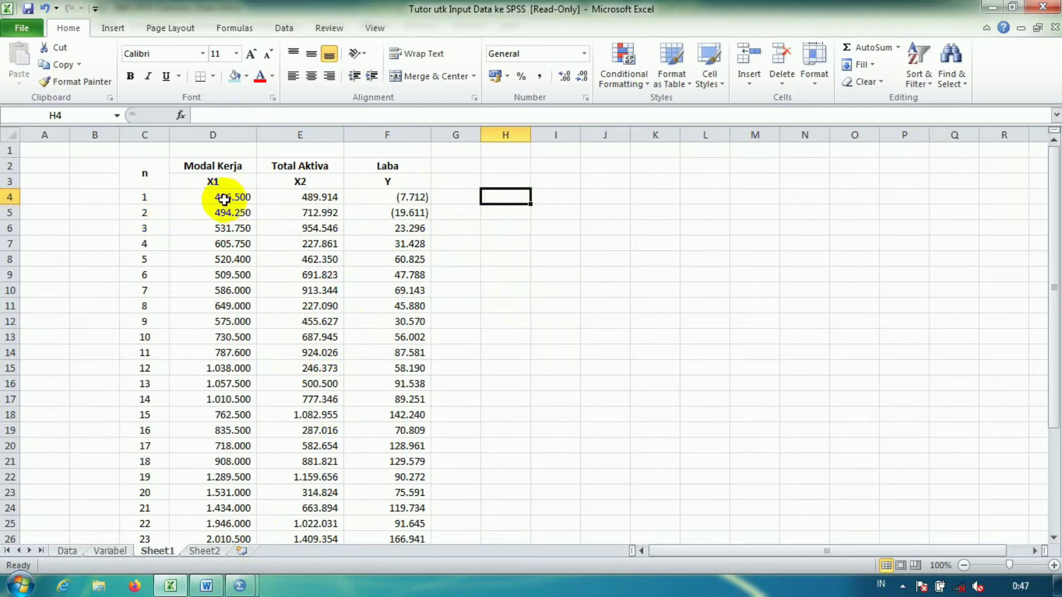
{"action": "left_click_drag", "start_coordinate": [204, 200], "coordinate": [382, 474]}
{"action": "scroll", "coordinate": [382, 453], "scroll_direction": "up", "scroll_amount": 3}
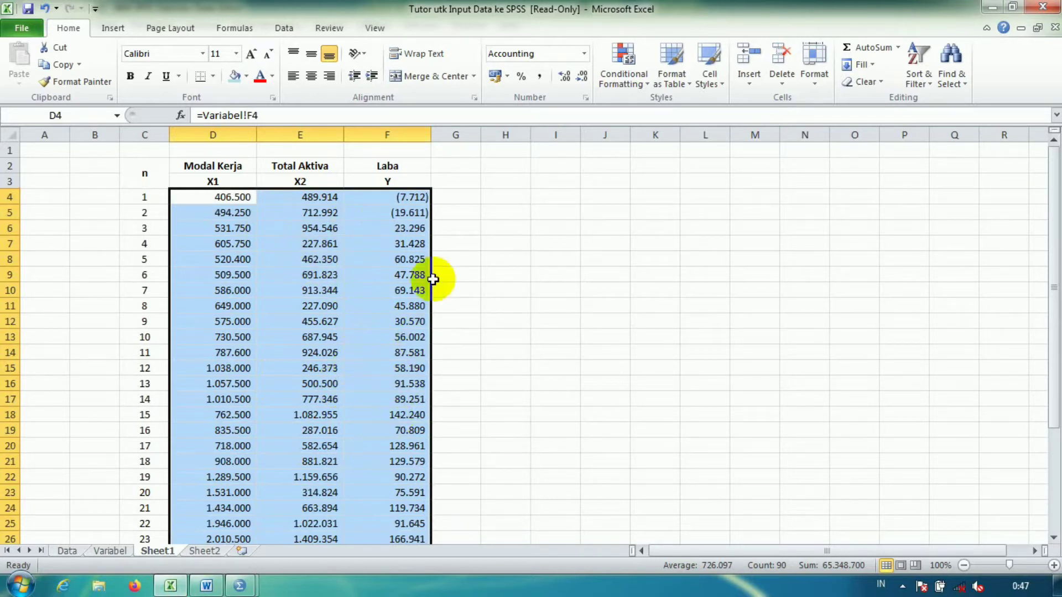
{"action": "left_click", "coordinate": [411, 196]}
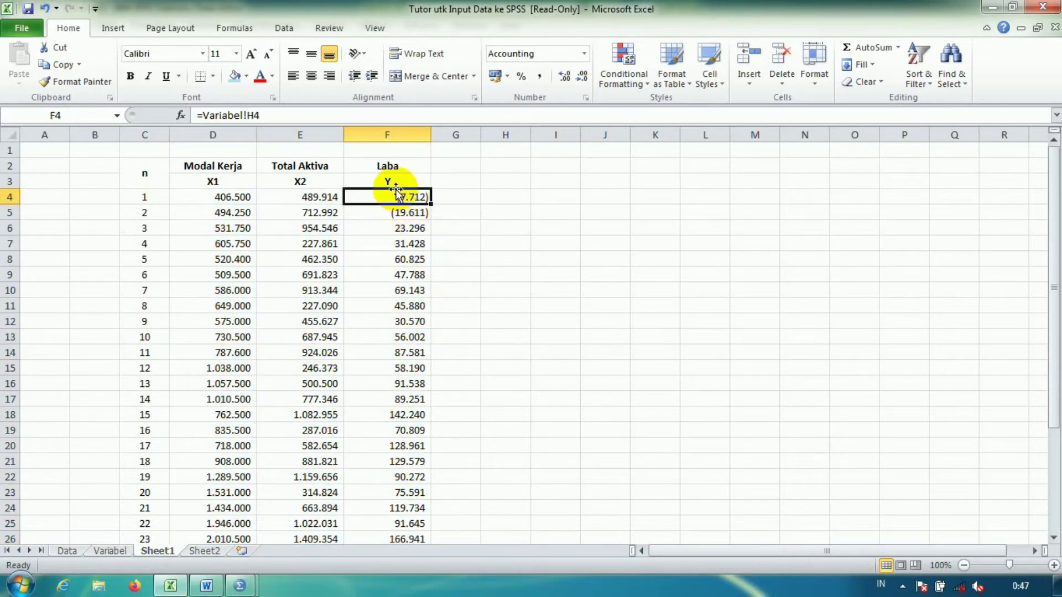
- Apply the comma number style to the last data row, D33:F33
{"action": "left_click", "coordinate": [229, 196]}
{"action": "left_click_drag", "start_coordinate": [229, 196], "coordinate": [376, 504]}
{"action": "left_click_drag", "start_coordinate": [224, 507], "coordinate": [368, 507]}
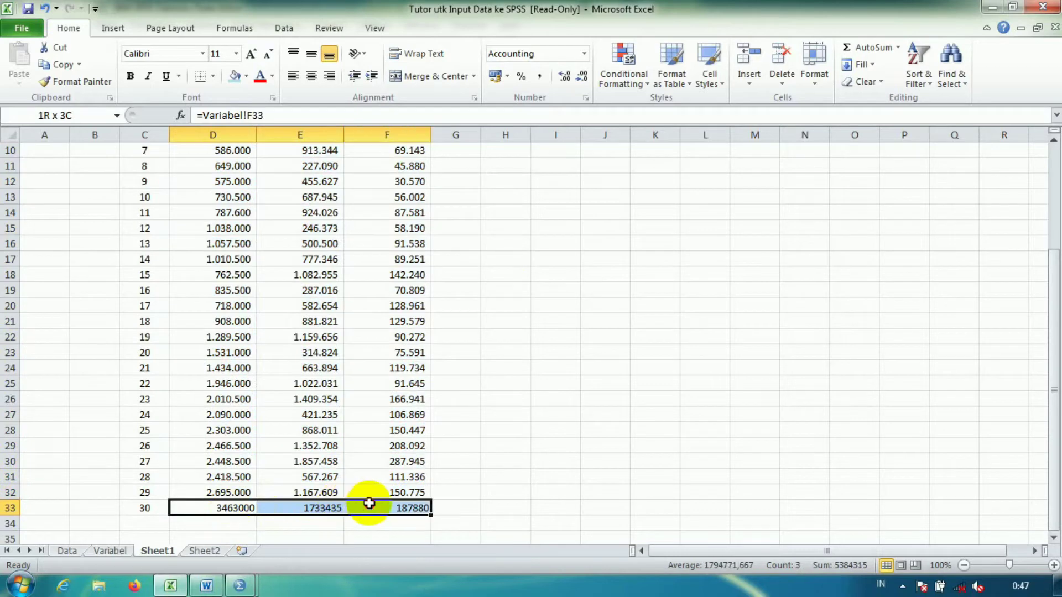
{"action": "left_click", "coordinate": [545, 78]}
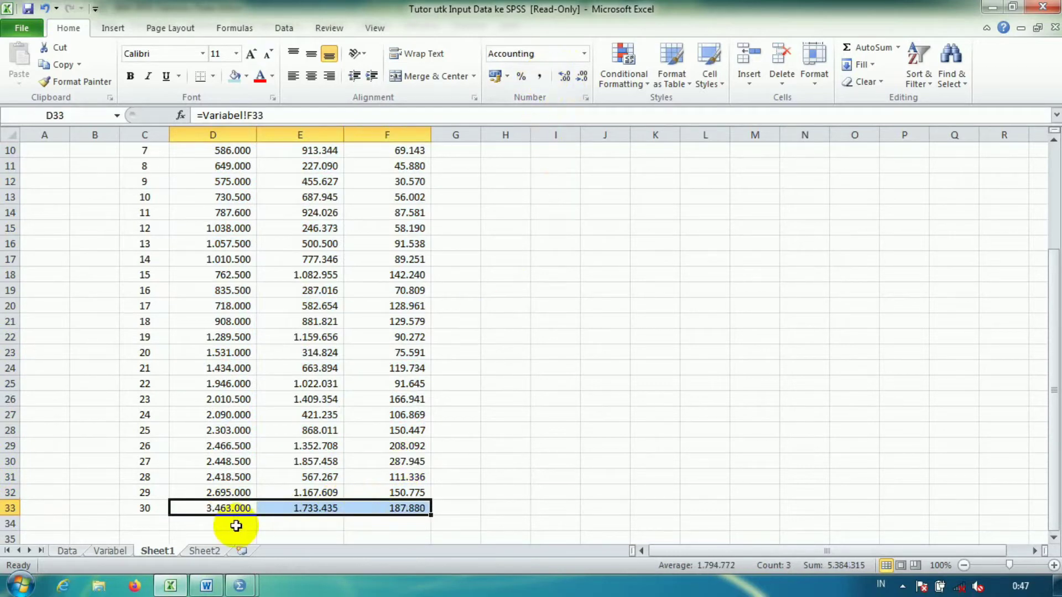
- Set the number format of all X1, X2 and Y values in D4:F33 to General
{"action": "scroll", "coordinate": [409, 464], "scroll_direction": "up", "scroll_amount": 3}
{"action": "left_click_drag", "start_coordinate": [205, 199], "coordinate": [380, 514]}
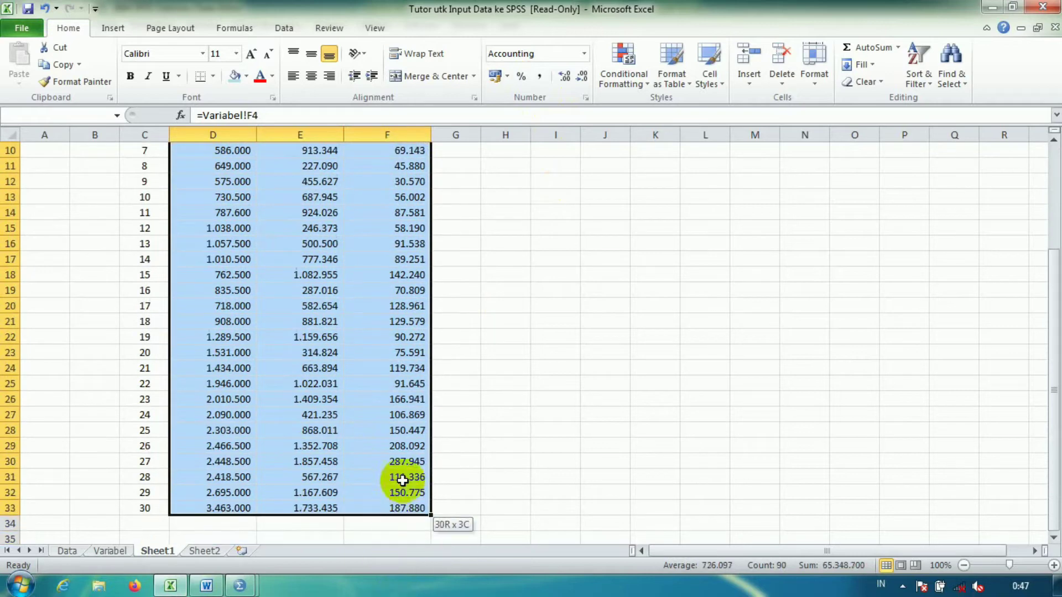
{"action": "scroll", "coordinate": [398, 481], "scroll_direction": "up", "scroll_amount": 3}
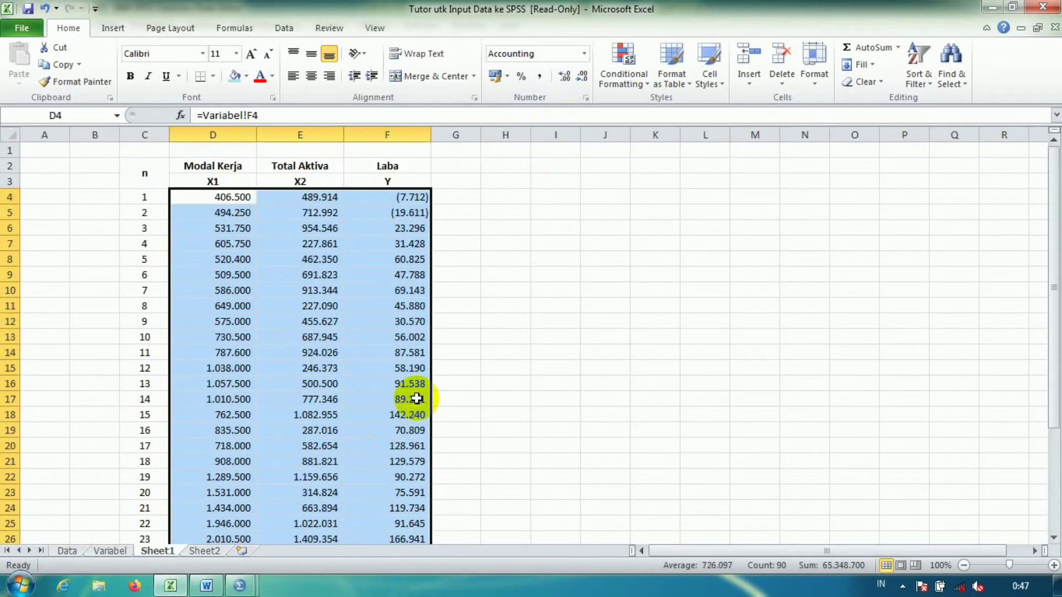
{"action": "left_click", "coordinate": [586, 51]}
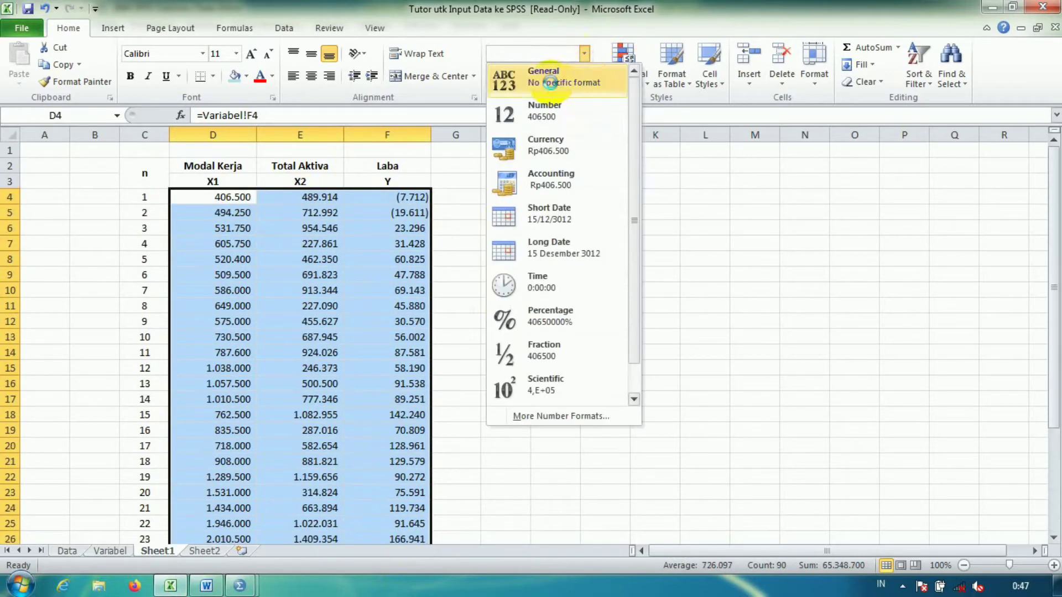
{"action": "left_click", "coordinate": [561, 70]}
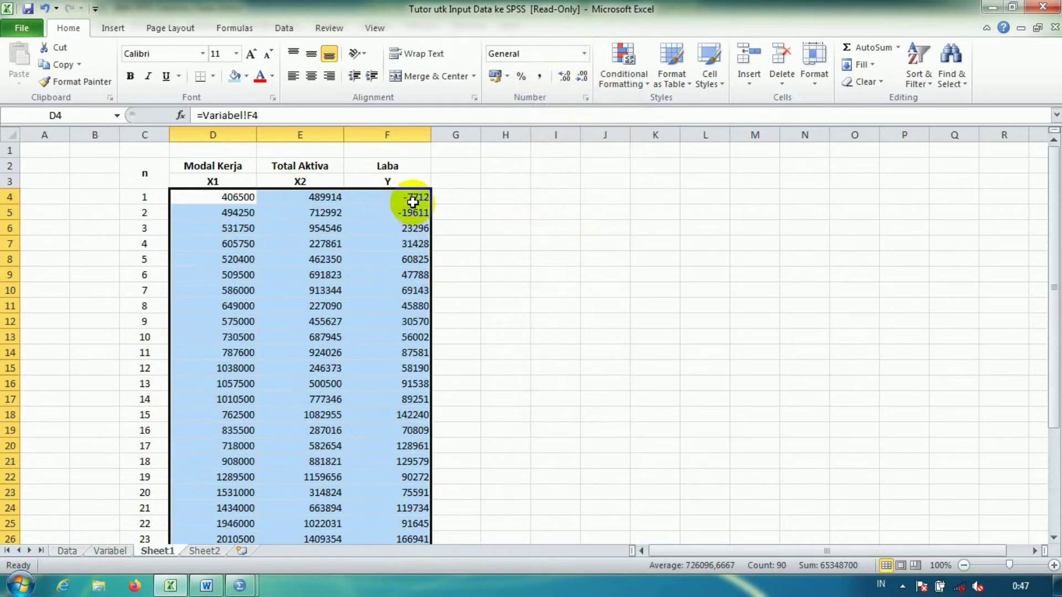
{"action": "scroll", "coordinate": [273, 503], "scroll_direction": "down", "scroll_amount": 5}
{"action": "scroll", "coordinate": [400, 406], "scroll_direction": "up", "scroll_amount": 5}
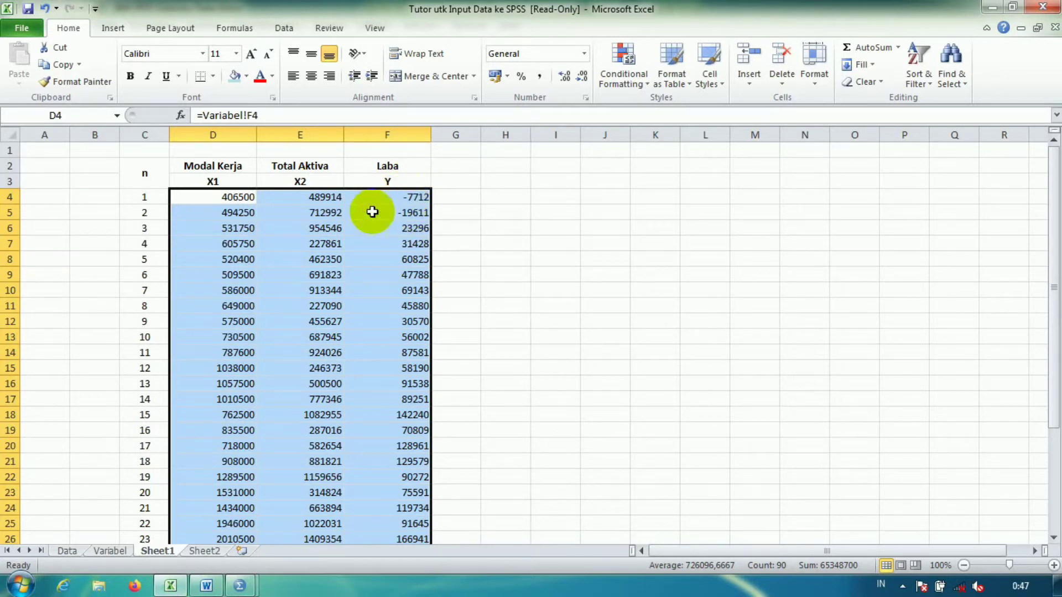
- Copy the General-formatted X1, X2 and Y values in D4:F33 and switch to the SPSS Data Editor
{"action": "right_click", "coordinate": [359, 244]}
{"action": "left_click", "coordinate": [423, 269]}
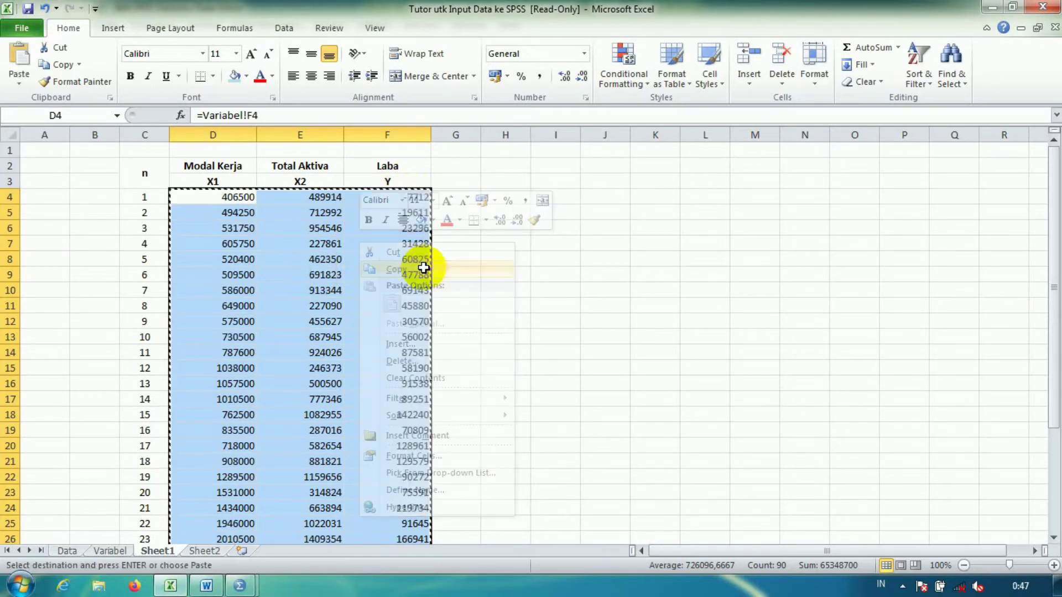
{"action": "left_click", "coordinate": [239, 586]}
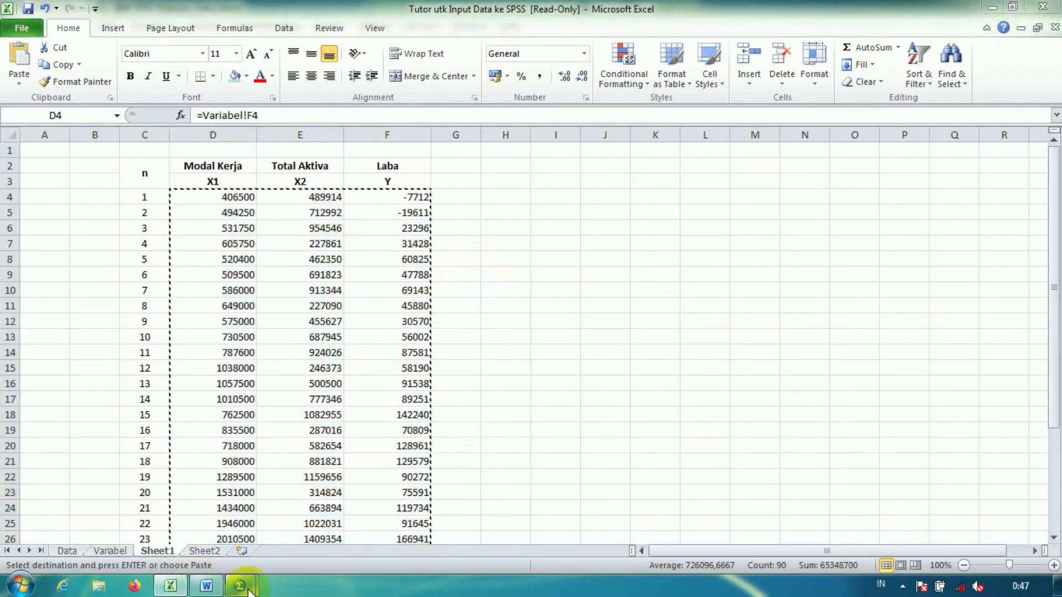
{"action": "left_click", "coordinate": [332, 523]}
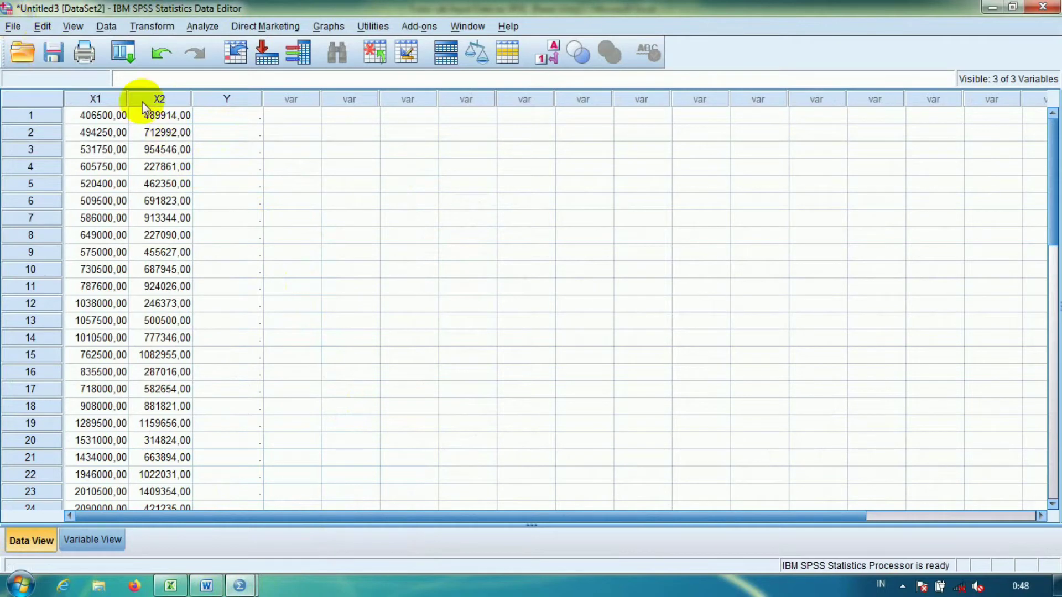
- Create a new blank dataset and paste the copied values starting at the first case of the first column
{"action": "left_click", "coordinate": [15, 28]}
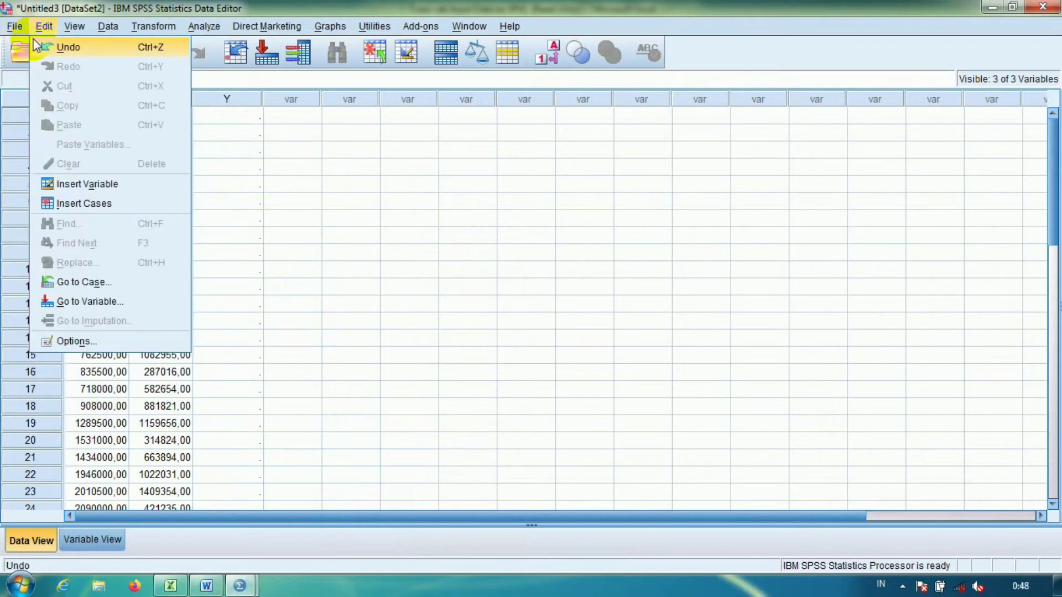
{"action": "mouse_move", "coordinate": [178, 52]}
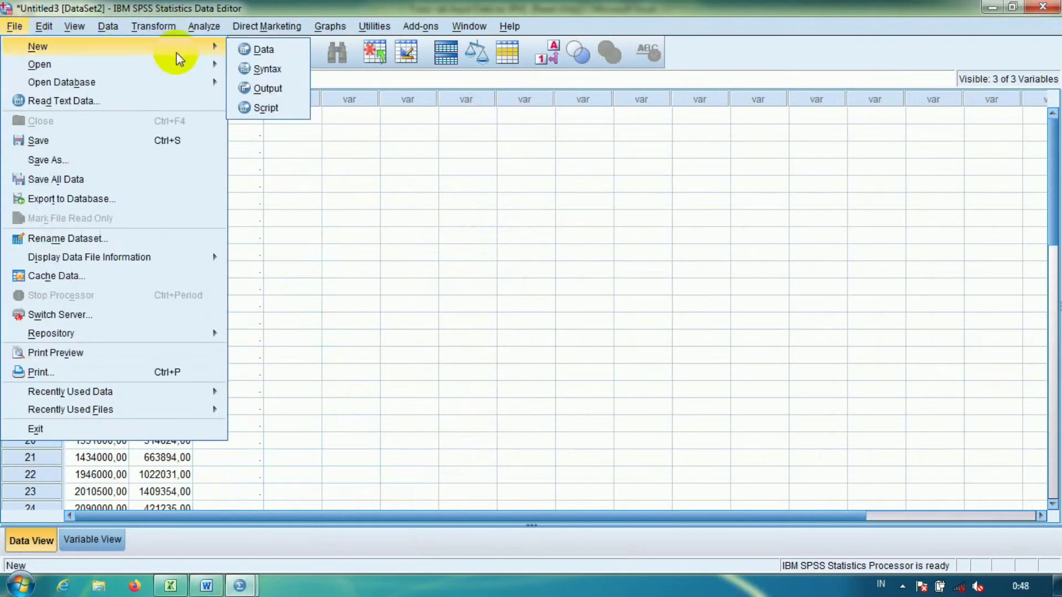
{"action": "left_click", "coordinate": [257, 48]}
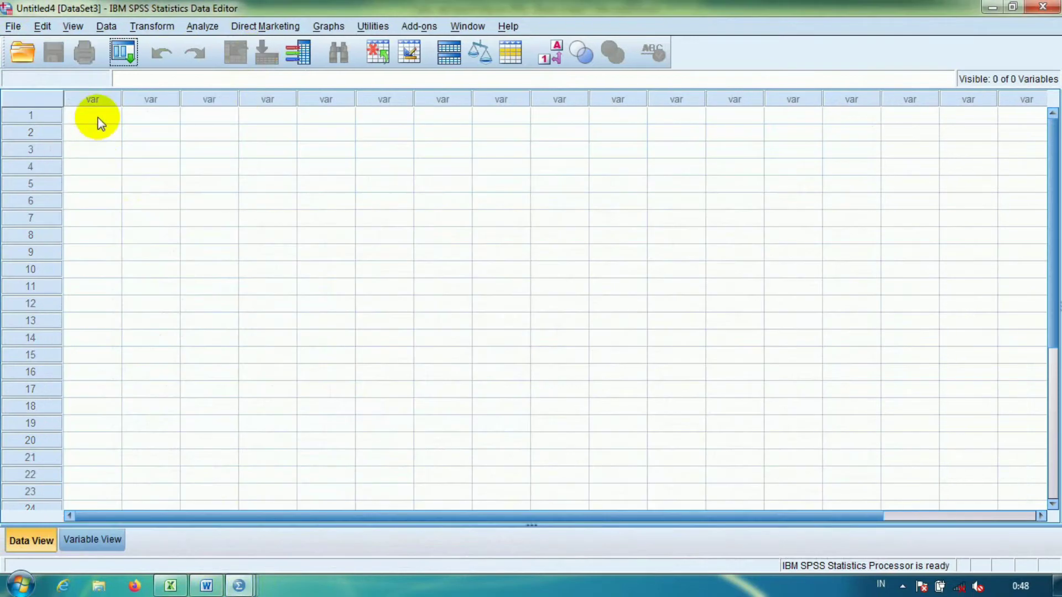
{"action": "right_click", "coordinate": [100, 120]}
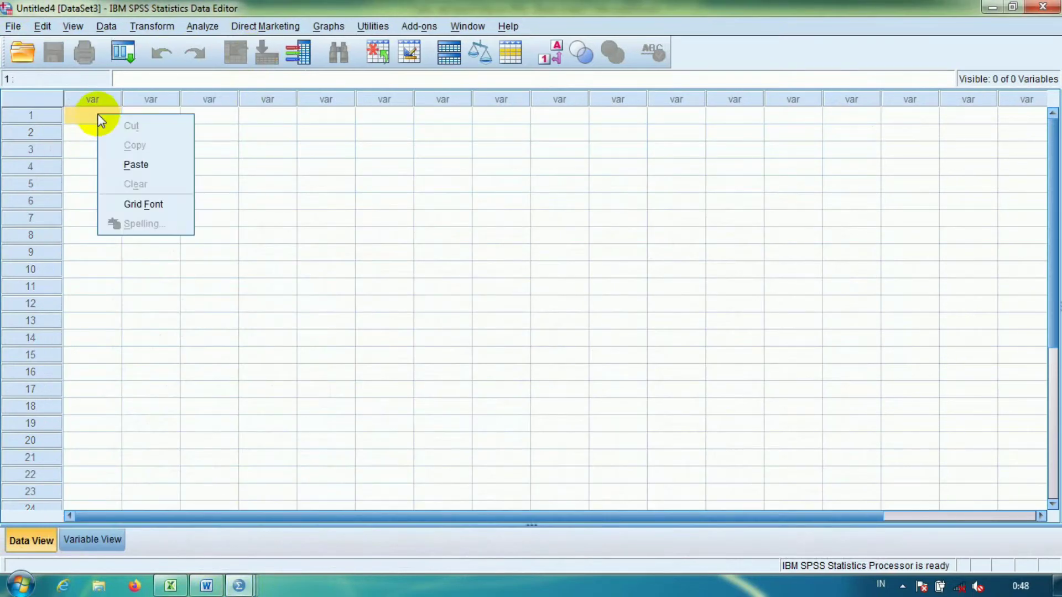
{"action": "left_click", "coordinate": [137, 161]}
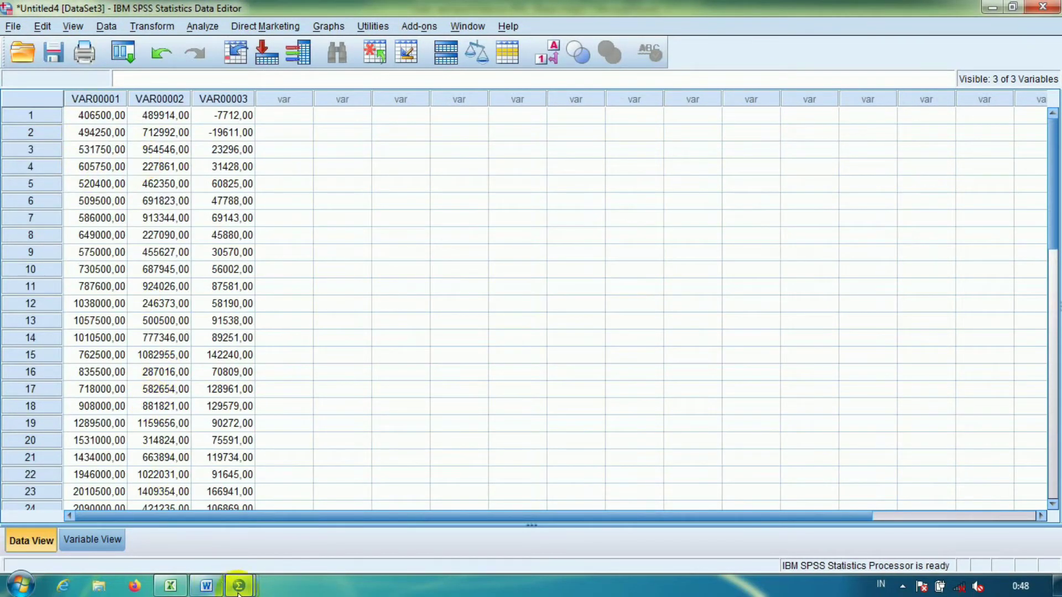
- Close the old Untitled3 dataset with the empty Y column without saving it
{"action": "mouse_move", "coordinate": [248, 577]}
{"action": "left_click", "coordinate": [280, 516]}
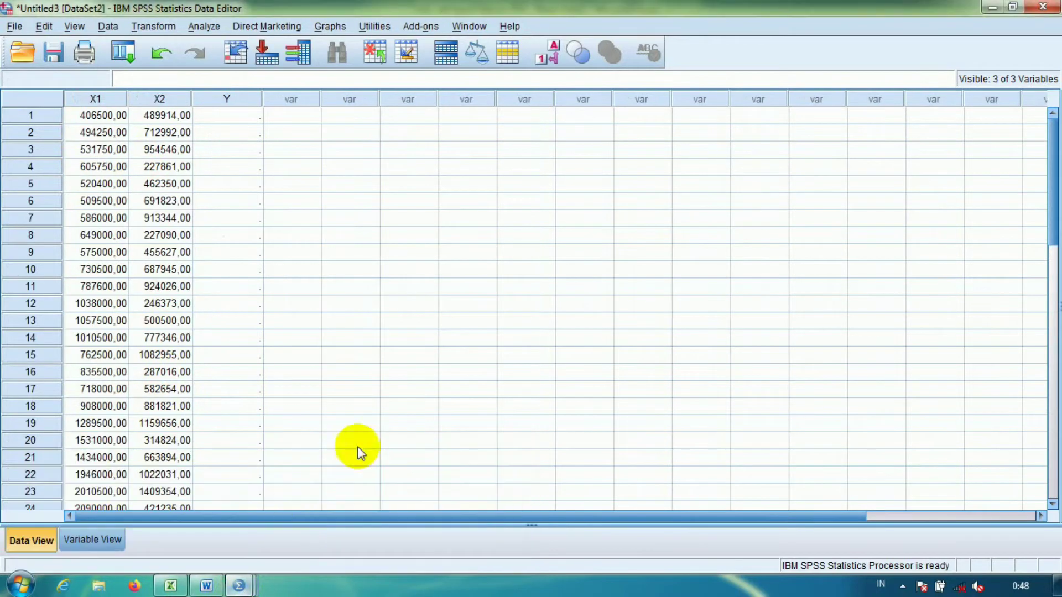
{"action": "left_click", "coordinate": [1058, 7]}
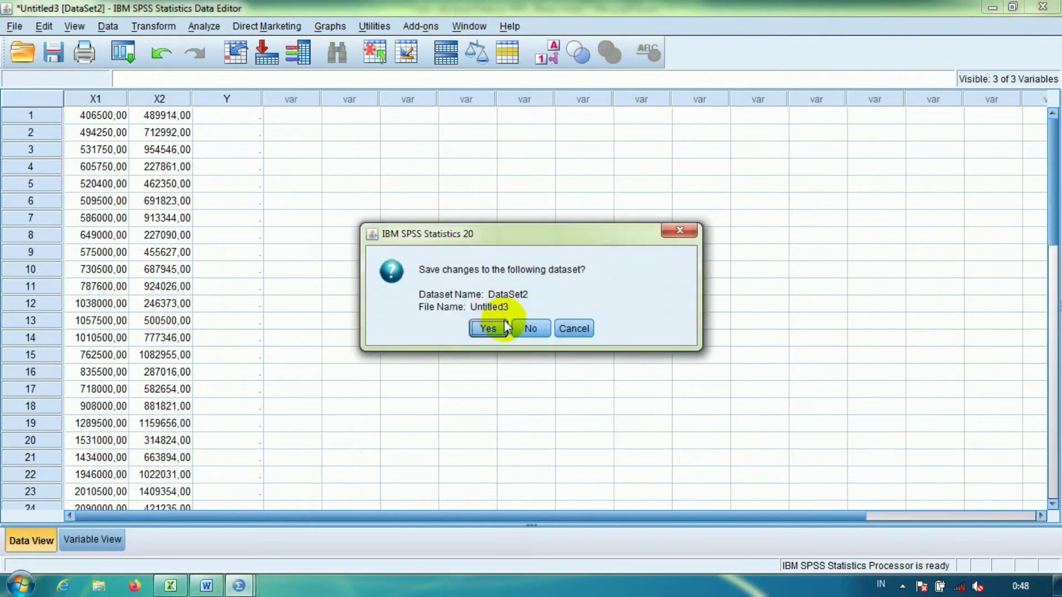
{"action": "left_click", "coordinate": [535, 328]}
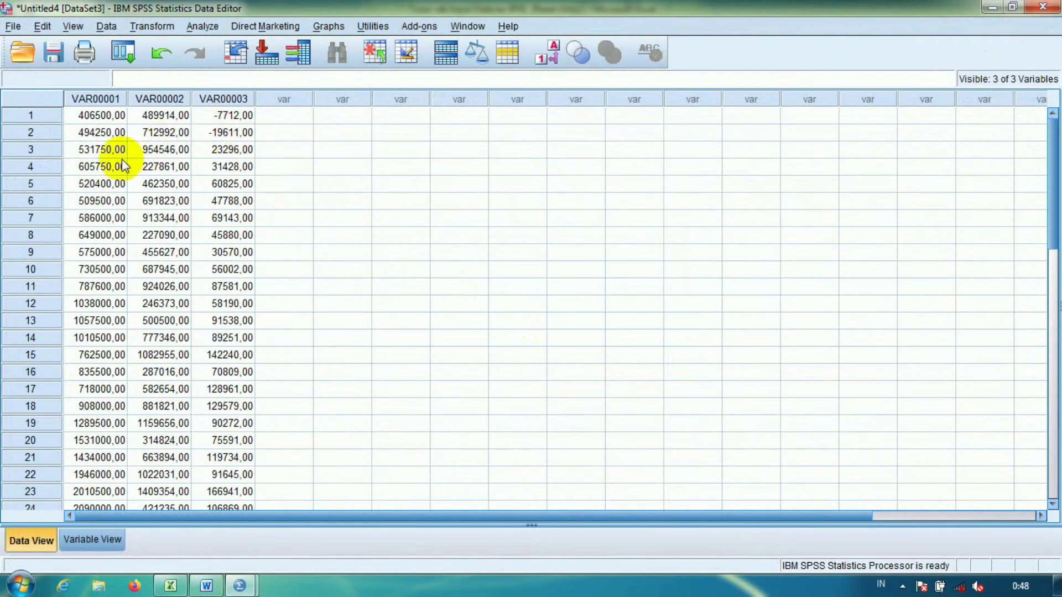
- Check the type of the three pasted variables and review their values down to the last case
{"action": "left_click", "coordinate": [106, 543]}
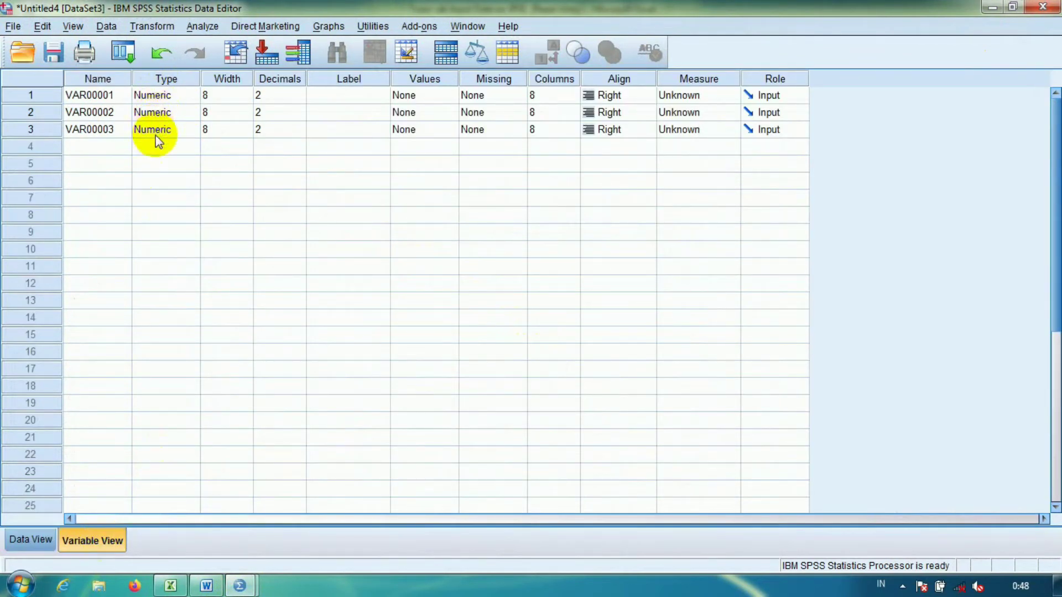
{"action": "left_click", "coordinate": [34, 541]}
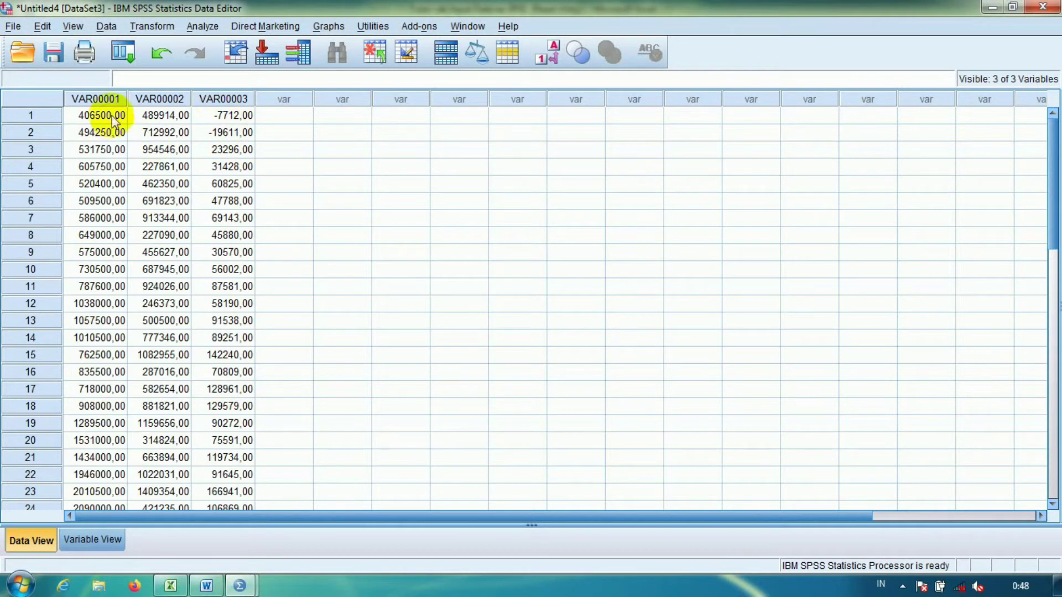
{"action": "scroll", "coordinate": [178, 275], "scroll_direction": "down", "scroll_amount": 4}
{"action": "scroll", "coordinate": [147, 166], "scroll_direction": "up", "scroll_amount": 4}
{"action": "scroll", "coordinate": [155, 337], "scroll_direction": "down", "scroll_amount": 2}
{"action": "scroll", "coordinate": [154, 342], "scroll_direction": "down", "scroll_amount": 3}
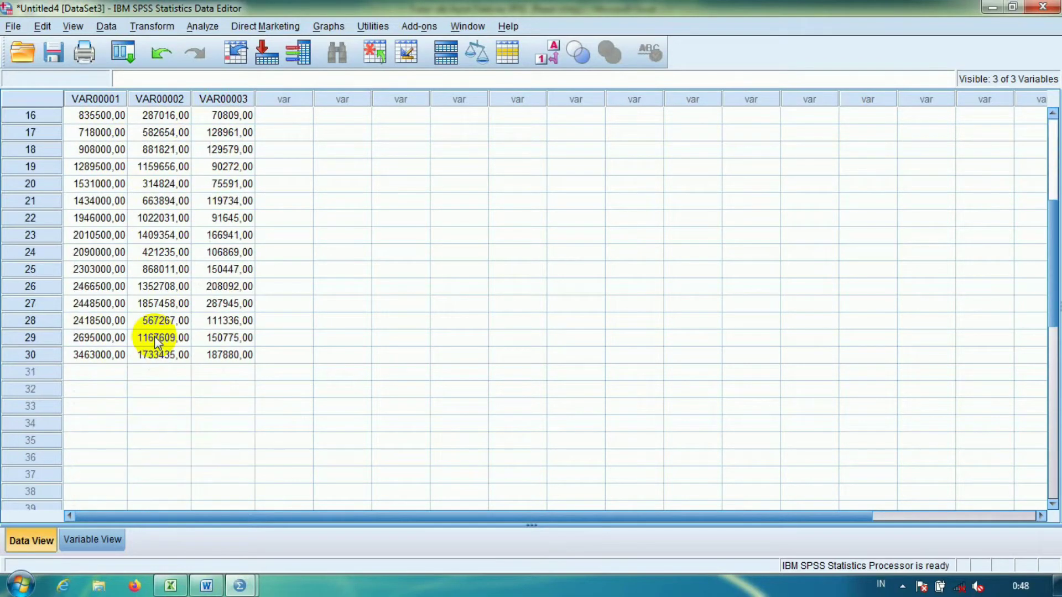
{"action": "scroll", "coordinate": [155, 338], "scroll_direction": "up", "scroll_amount": 5}
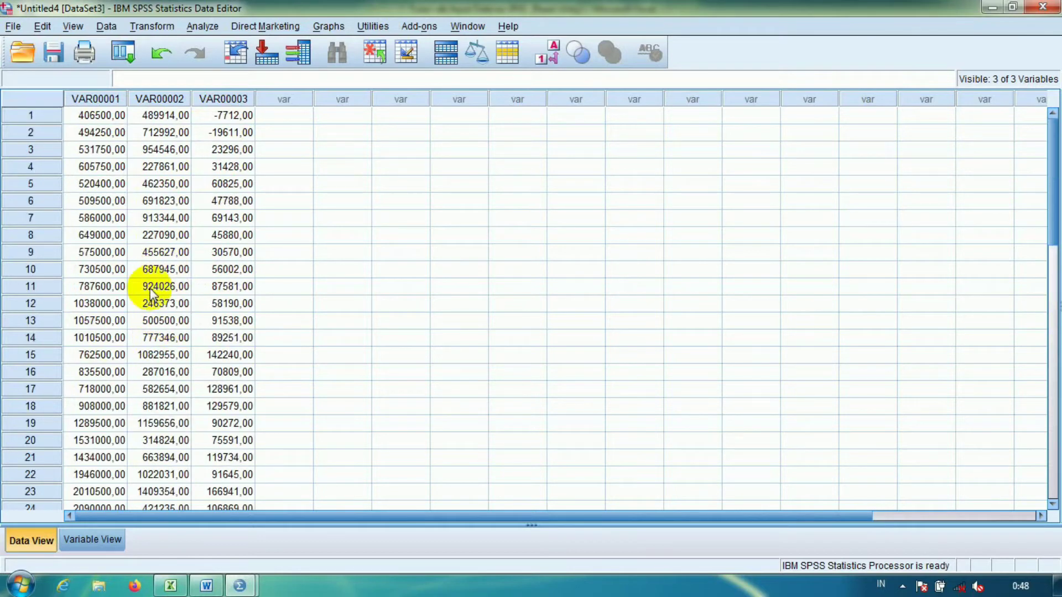
- Check the number format of the copied range in the Excel workbook and return to the Untitled4 dataset in SPSS
{"action": "left_click", "coordinate": [171, 586]}
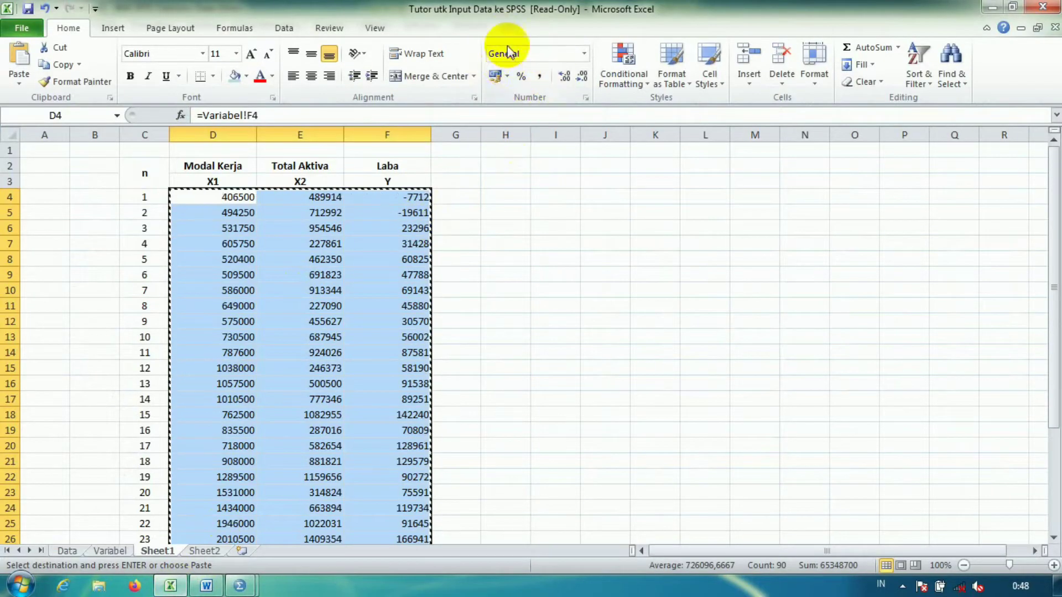
{"action": "mouse_move", "coordinate": [240, 586]}
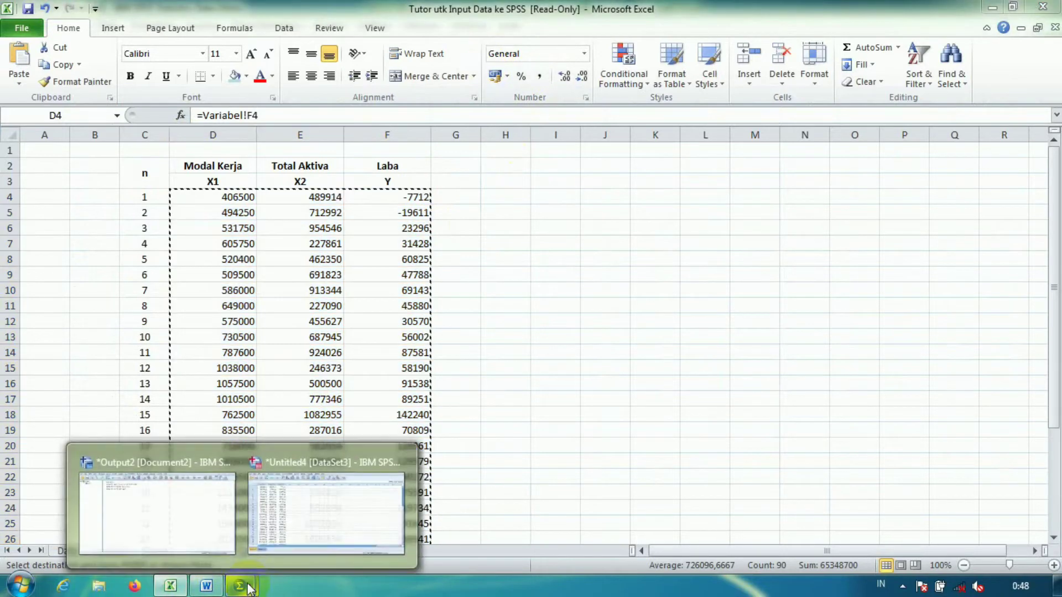
{"action": "left_click", "coordinate": [299, 503]}
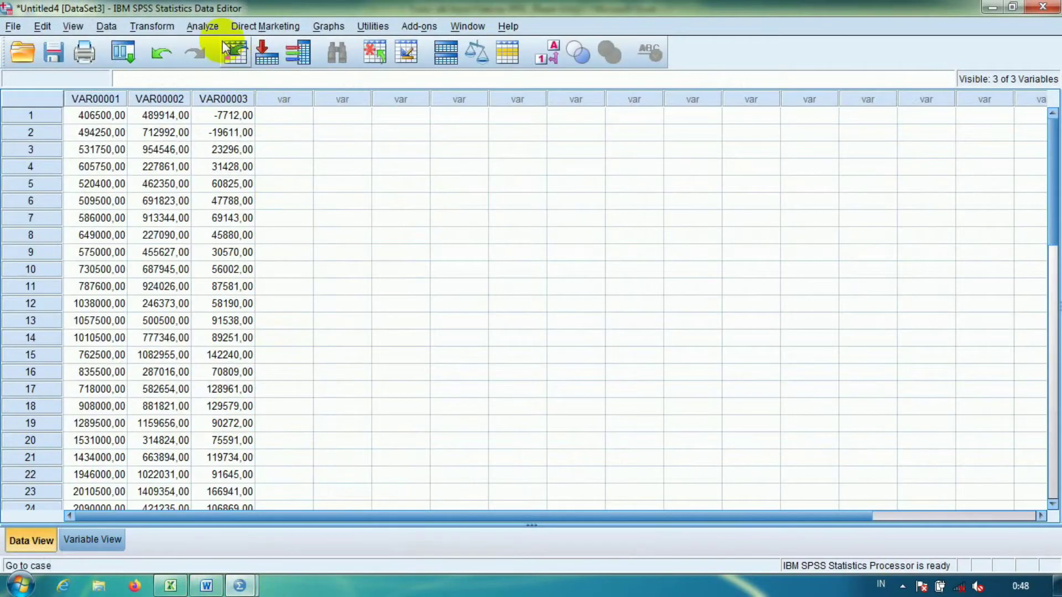
{"action": "left_click", "coordinate": [210, 25]}
{"action": "mouse_move", "coordinate": [235, 206]}
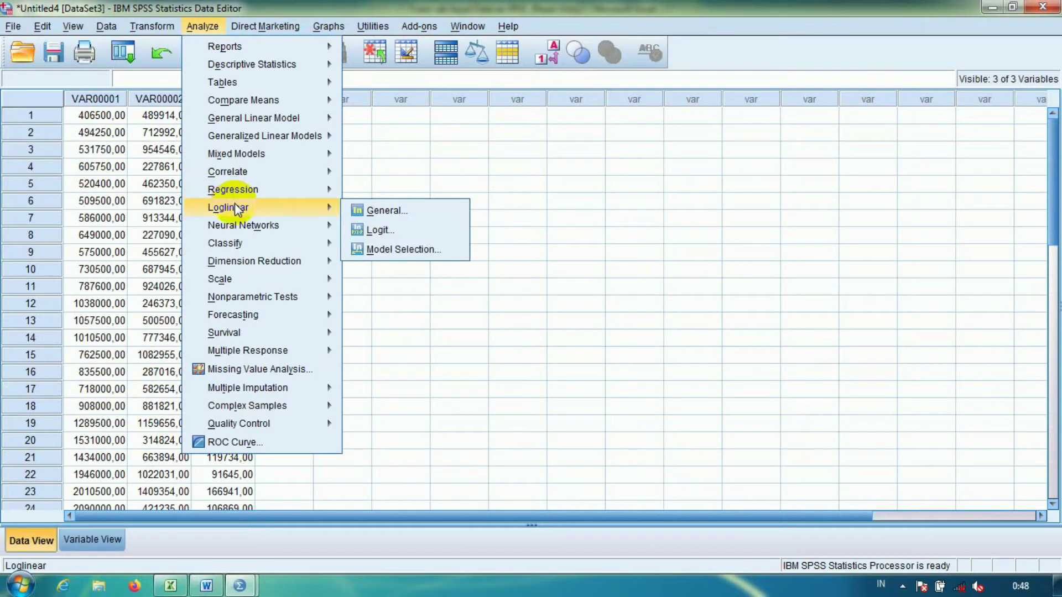
{"action": "mouse_move", "coordinate": [332, 193]}
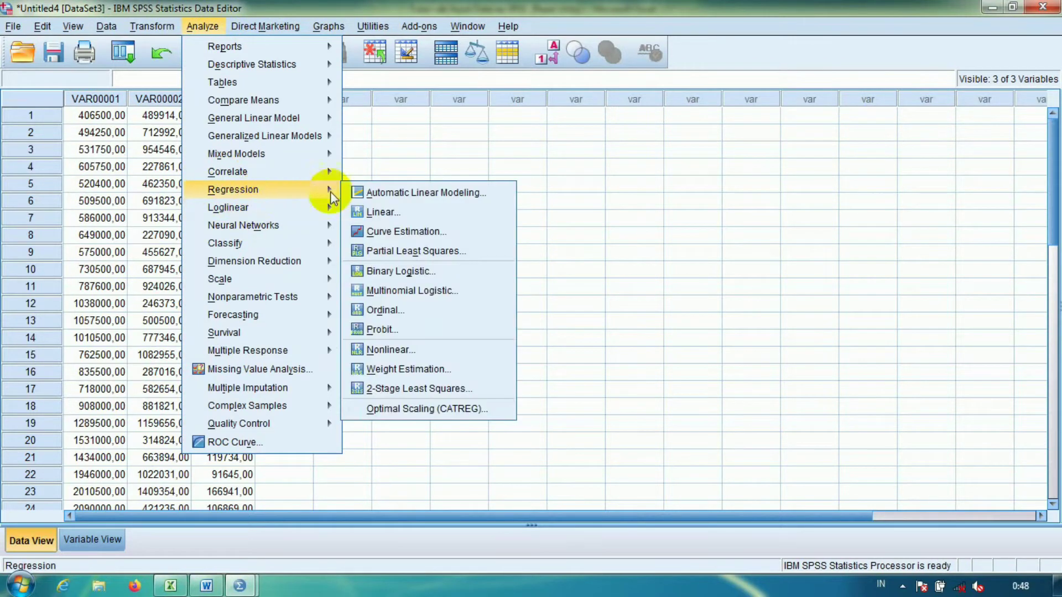
{"action": "left_click", "coordinate": [390, 212]}
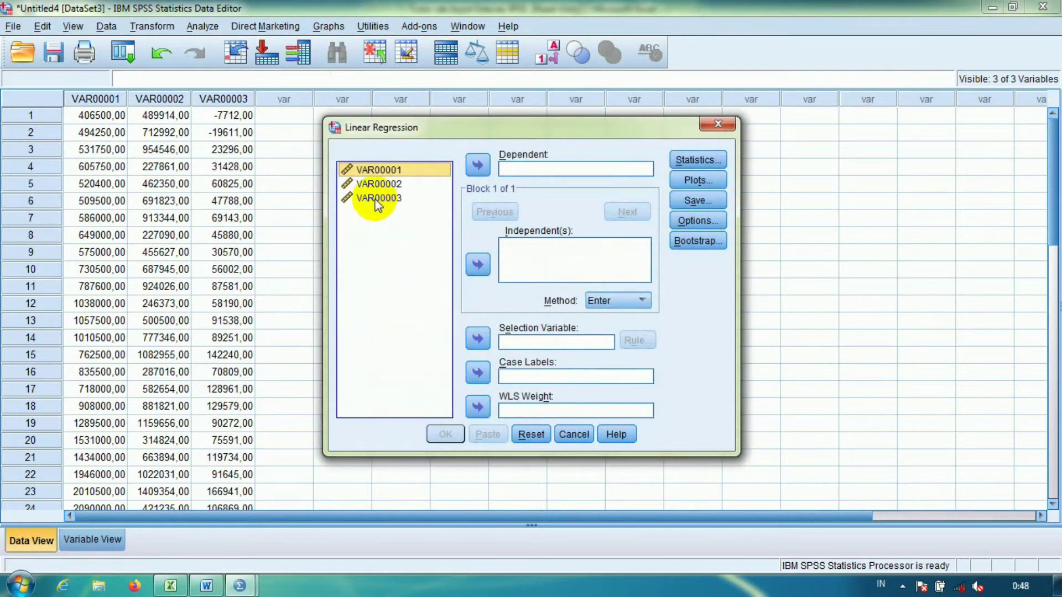
{"action": "left_click", "coordinate": [574, 434]}
- Rename the three variables X1, X2 and Y and return to the data sheet
{"action": "left_click", "coordinate": [93, 544]}
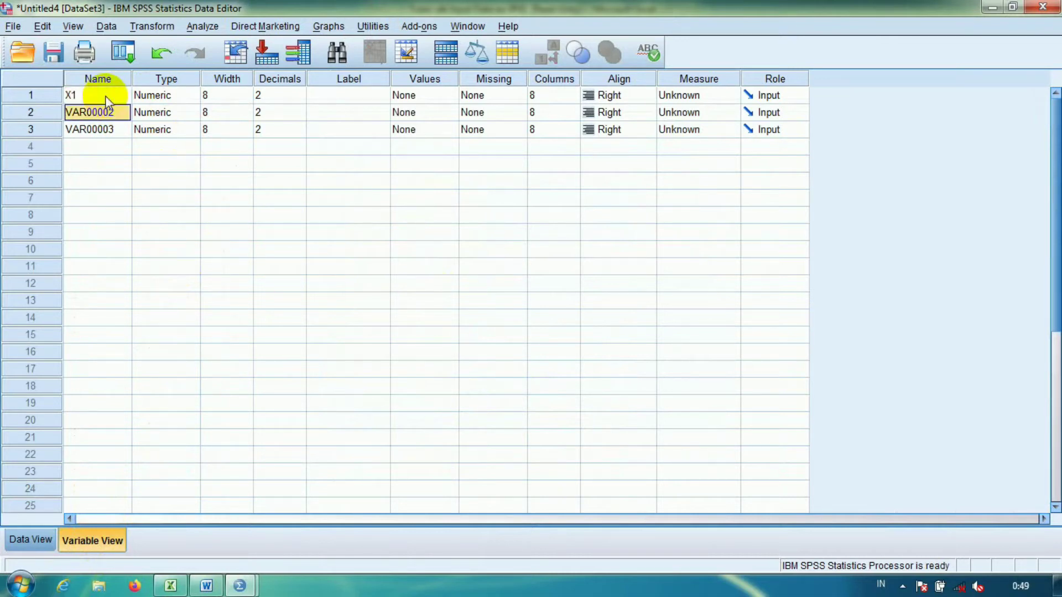
{"action": "type", "text": "X2"}
{"action": "key", "text": "Return"}
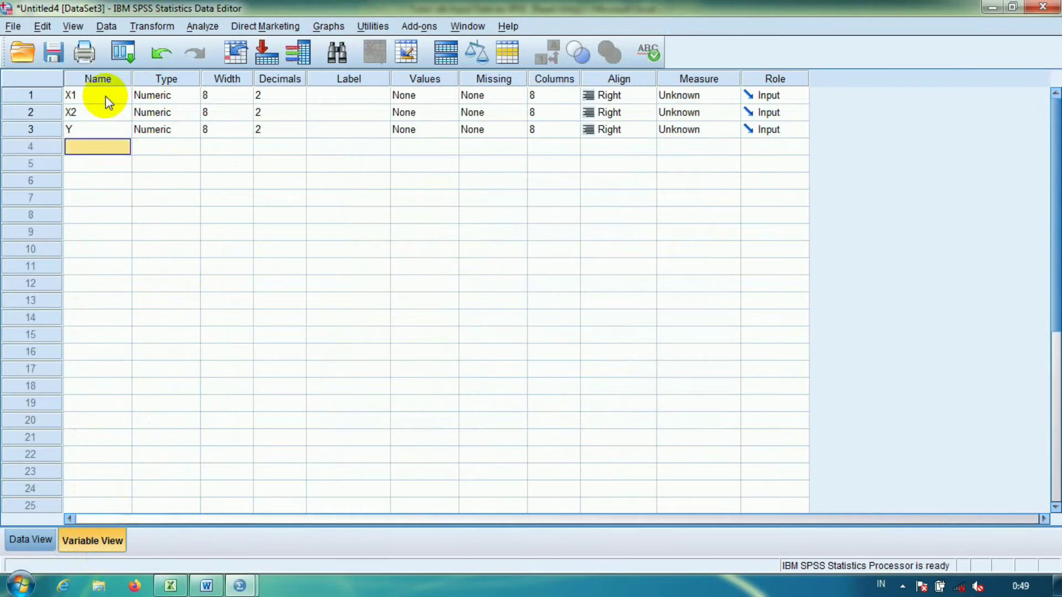
{"action": "left_click", "coordinate": [25, 542]}
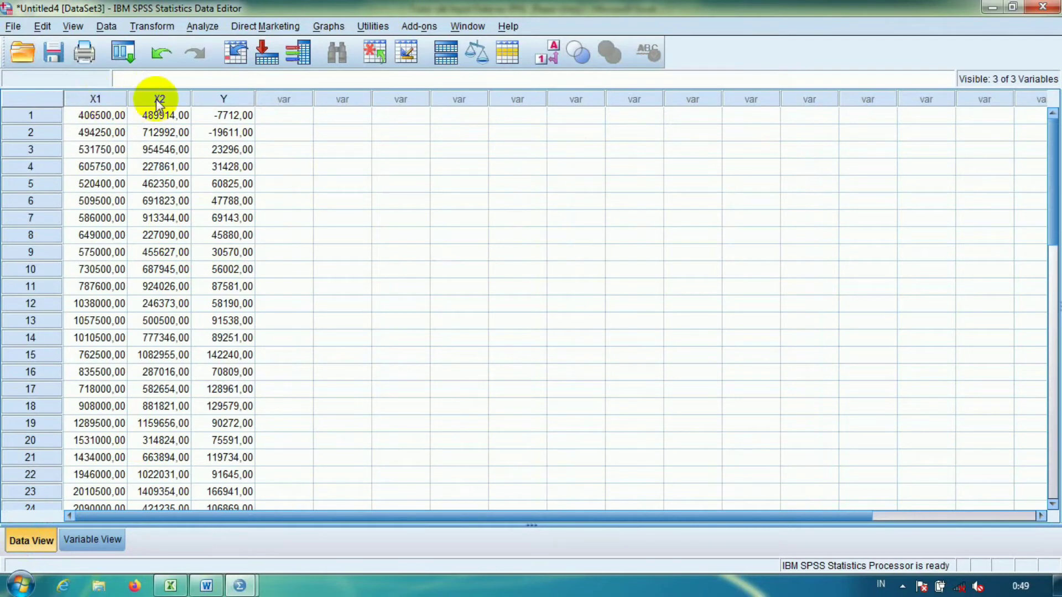
- Start a Linear Regression analysis and assign Y as the dependent variable
{"action": "left_click", "coordinate": [203, 25]}
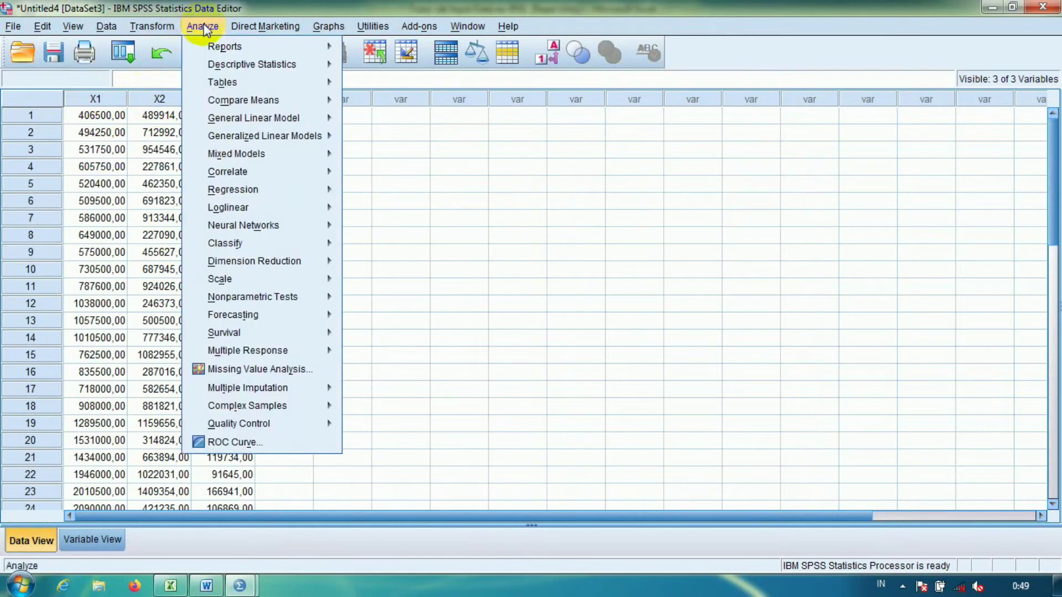
{"action": "mouse_move", "coordinate": [263, 191]}
{"action": "left_click", "coordinate": [401, 213]}
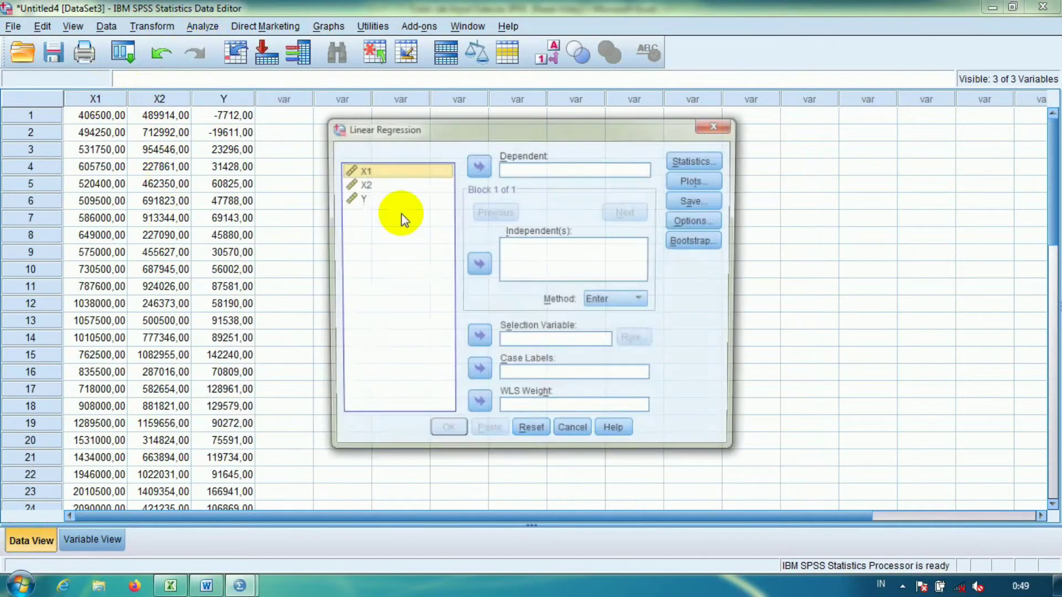
{"action": "left_click", "coordinate": [350, 200]}
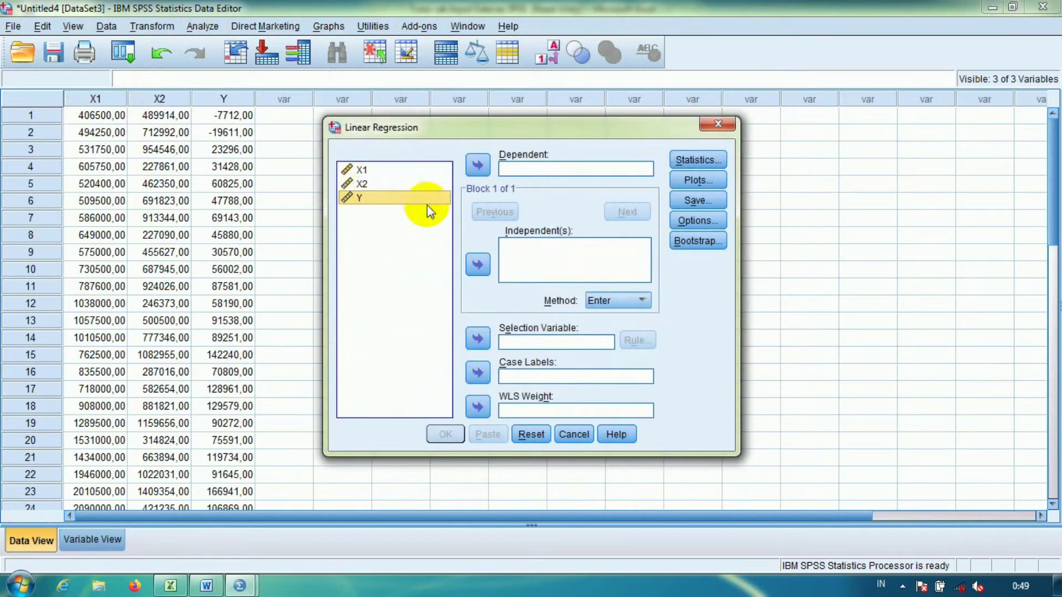
{"action": "left_click", "coordinate": [479, 164]}
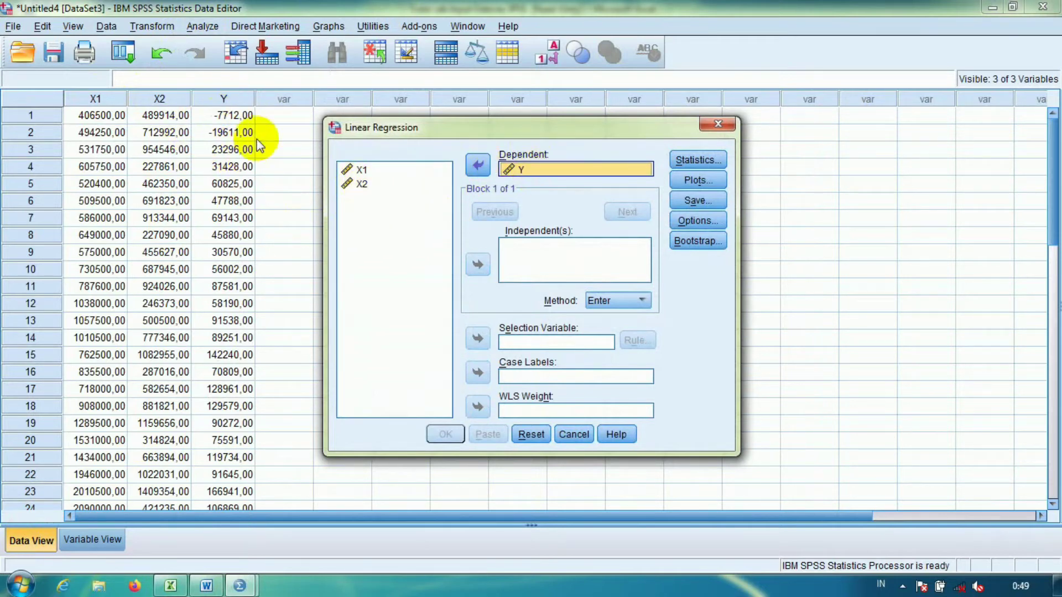
- Add X1 and X2 as the independent variables and run the regression
{"action": "left_click", "coordinate": [364, 171]}
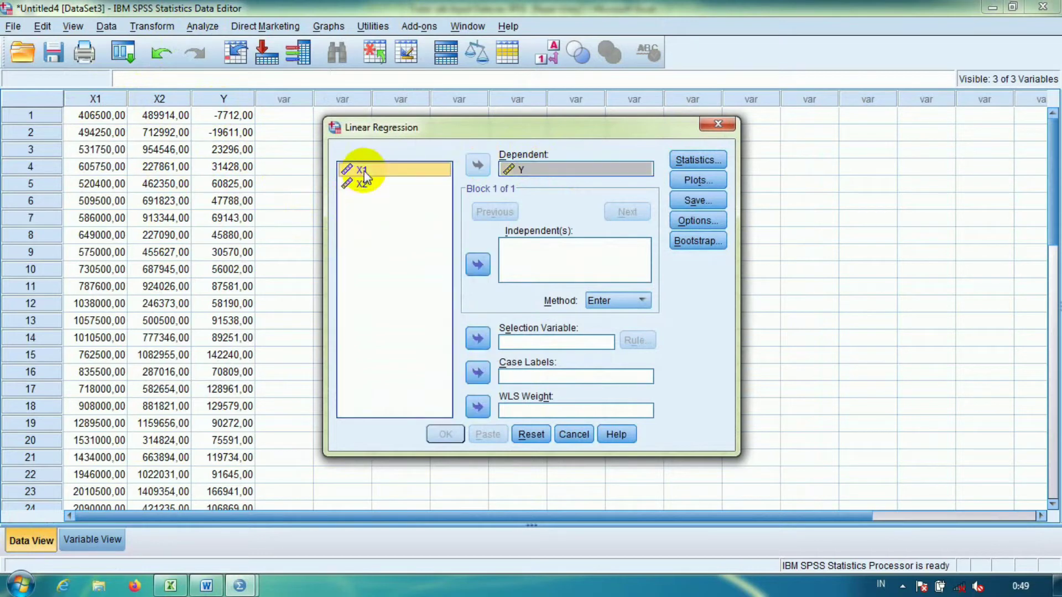
{"action": "left_click", "coordinate": [357, 186], "text": "shift"}
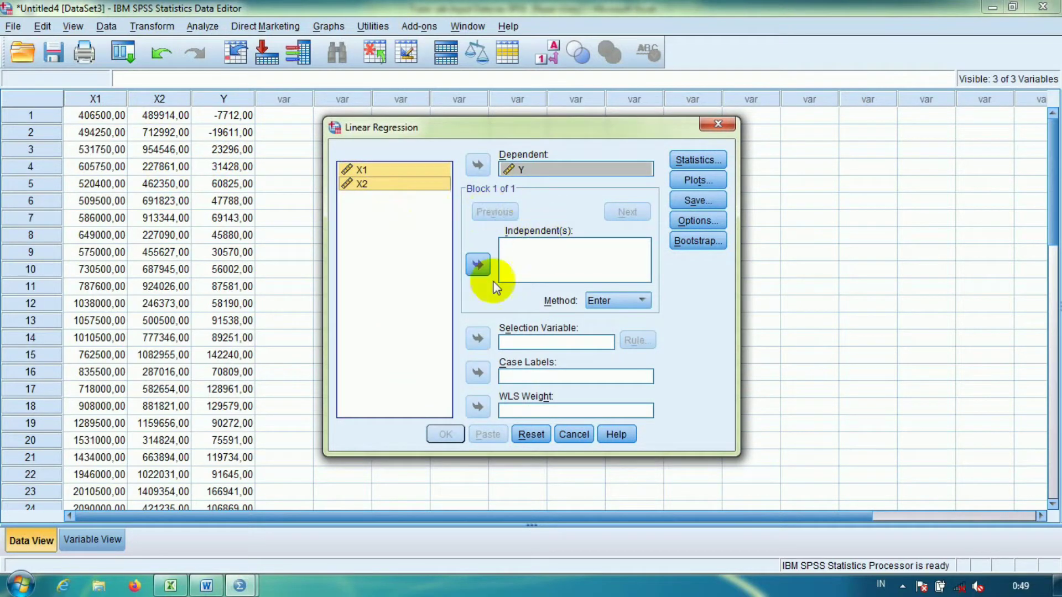
{"action": "left_click", "coordinate": [478, 265]}
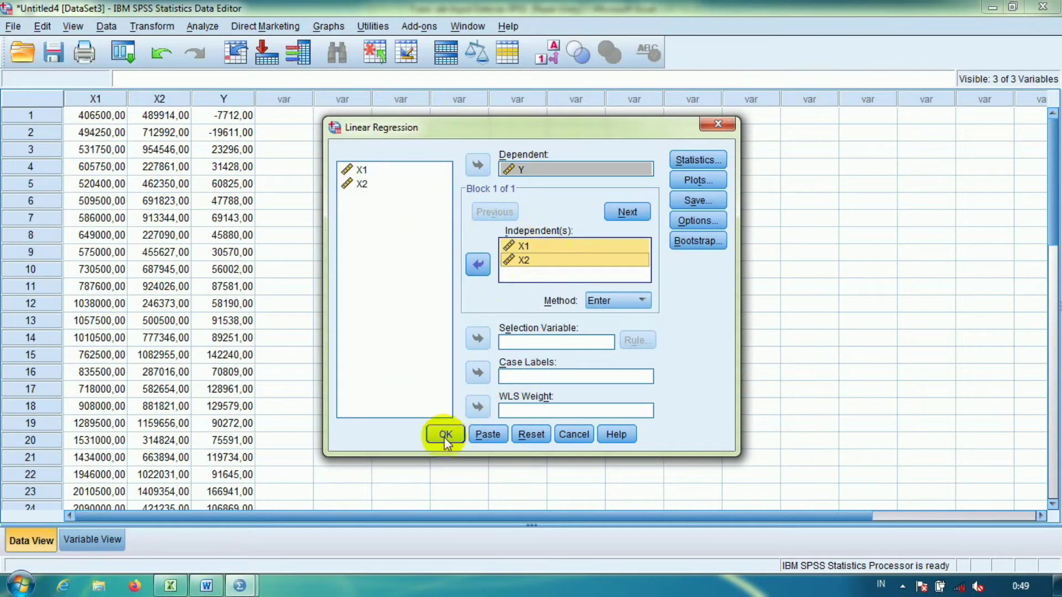
{"action": "left_click", "coordinate": [445, 436]}
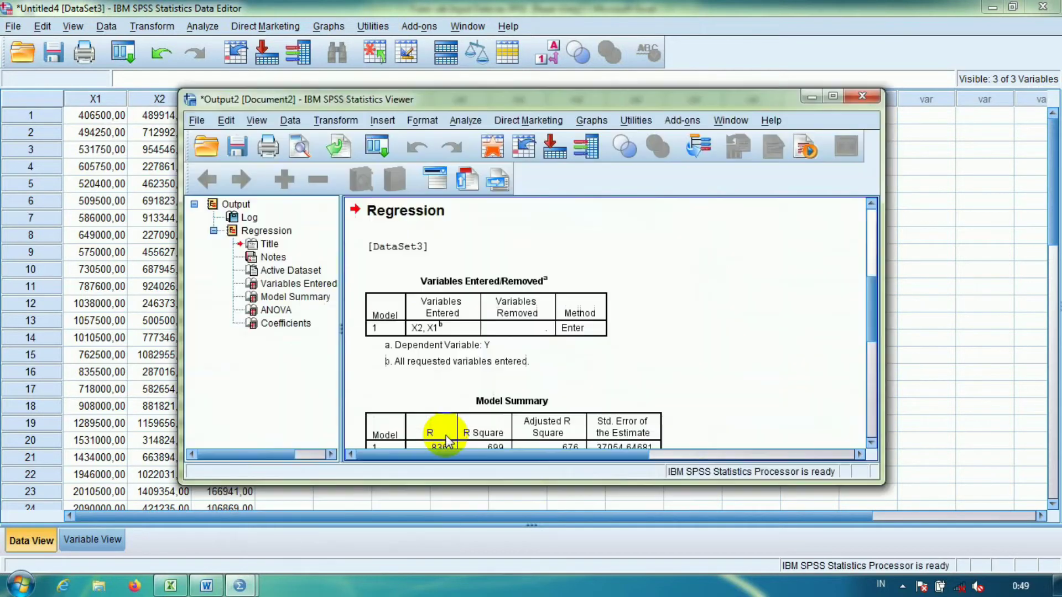
- Maximize the output viewer and examine the Model Summary, ANOVA and Coefficients tables
{"action": "left_click", "coordinate": [832, 98]}
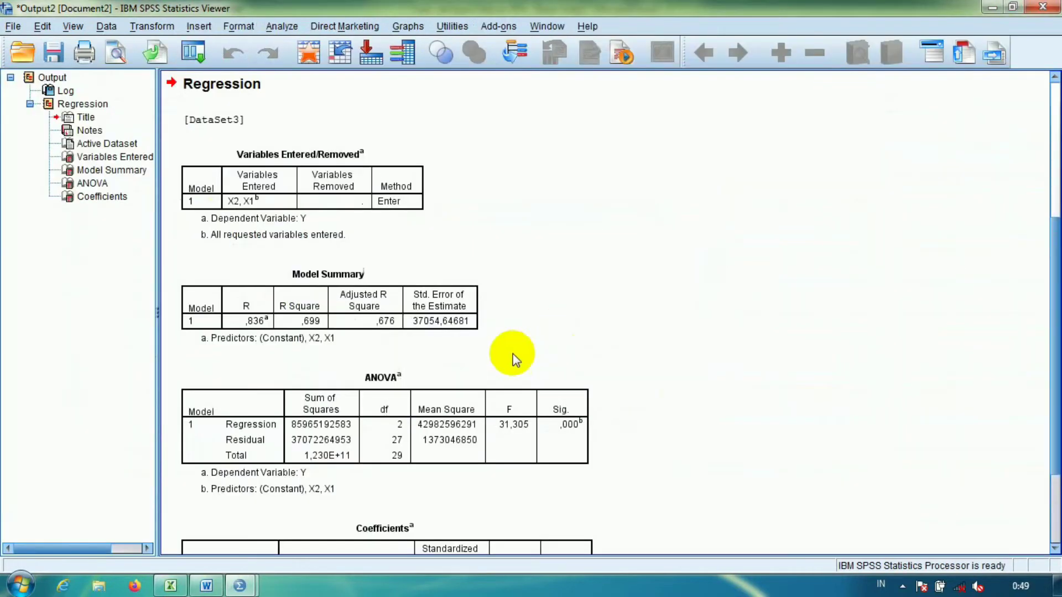
{"action": "scroll", "coordinate": [387, 395], "scroll_direction": "down", "scroll_amount": 3}
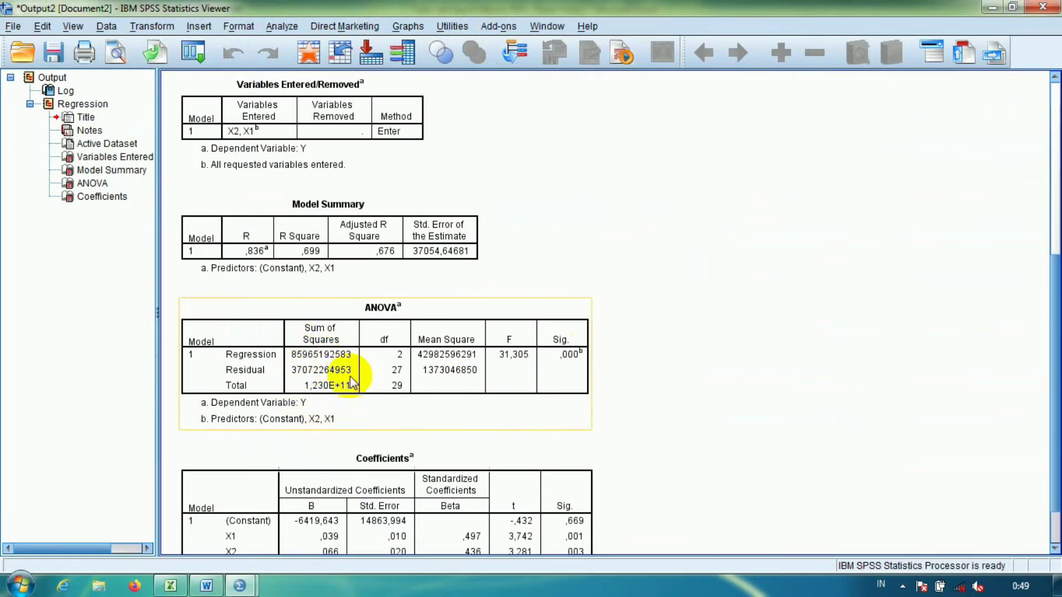
{"action": "scroll", "coordinate": [420, 387], "scroll_direction": "down", "scroll_amount": 2}
{"action": "left_click", "coordinate": [544, 387]}
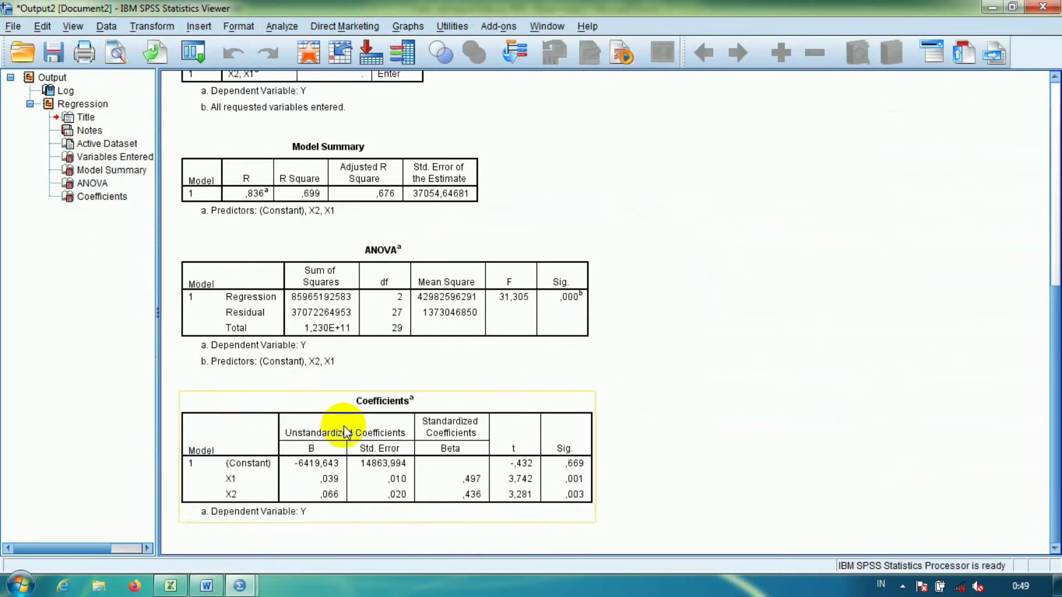
- Switch to the Excel workbook and enter the formula =D4/1000 in cell H4 of Sheet1
{"action": "left_click", "coordinate": [170, 585]}
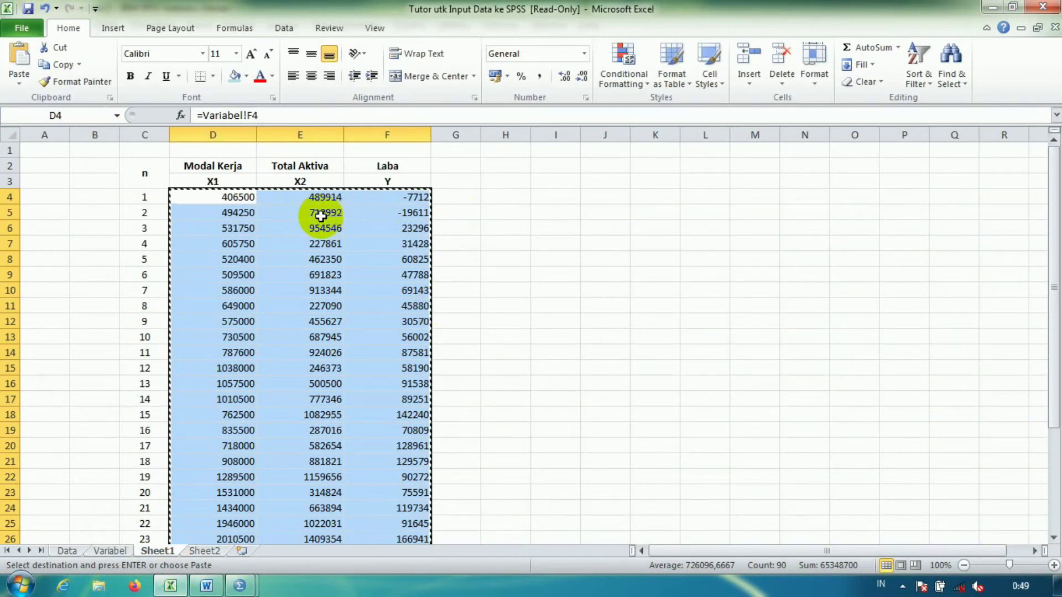
{"action": "left_click_drag", "start_coordinate": [208, 197], "coordinate": [403, 505]}
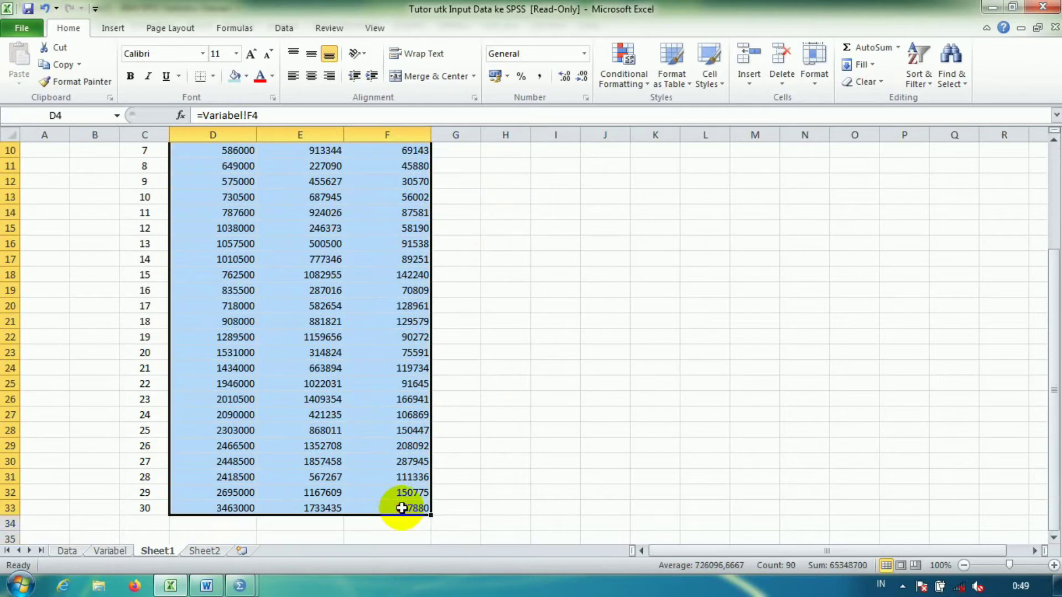
{"action": "scroll", "coordinate": [347, 414], "scroll_direction": "up", "scroll_amount": 3}
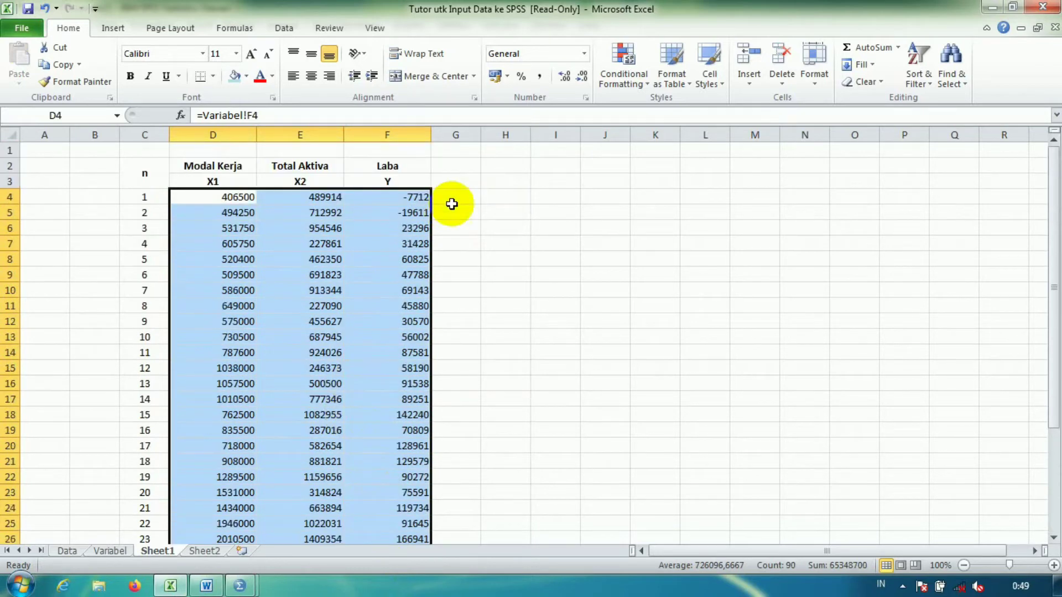
{"action": "left_click", "coordinate": [505, 198]}
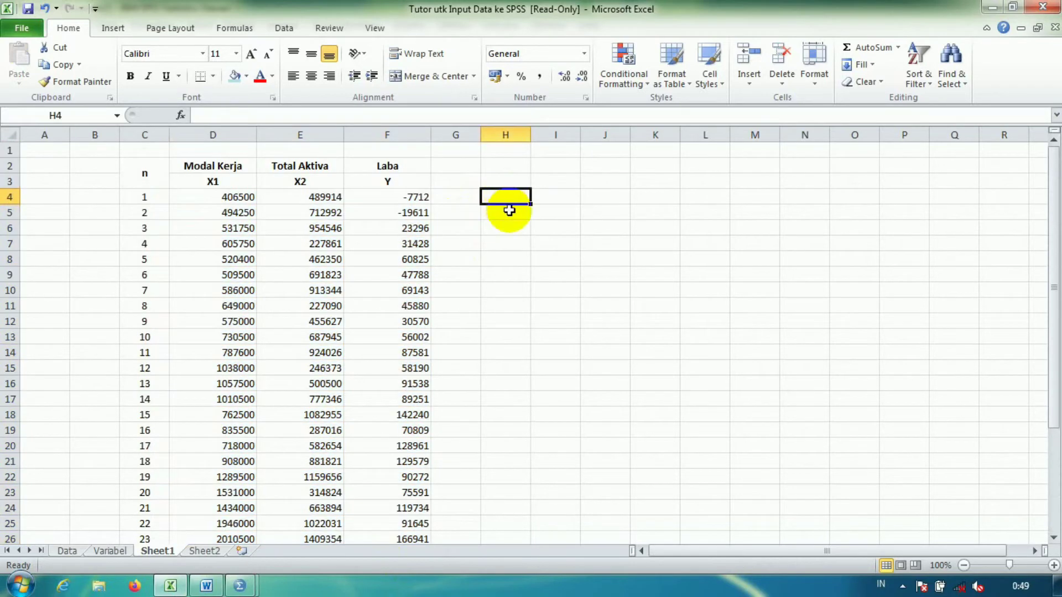
{"action": "type", "text": "="}
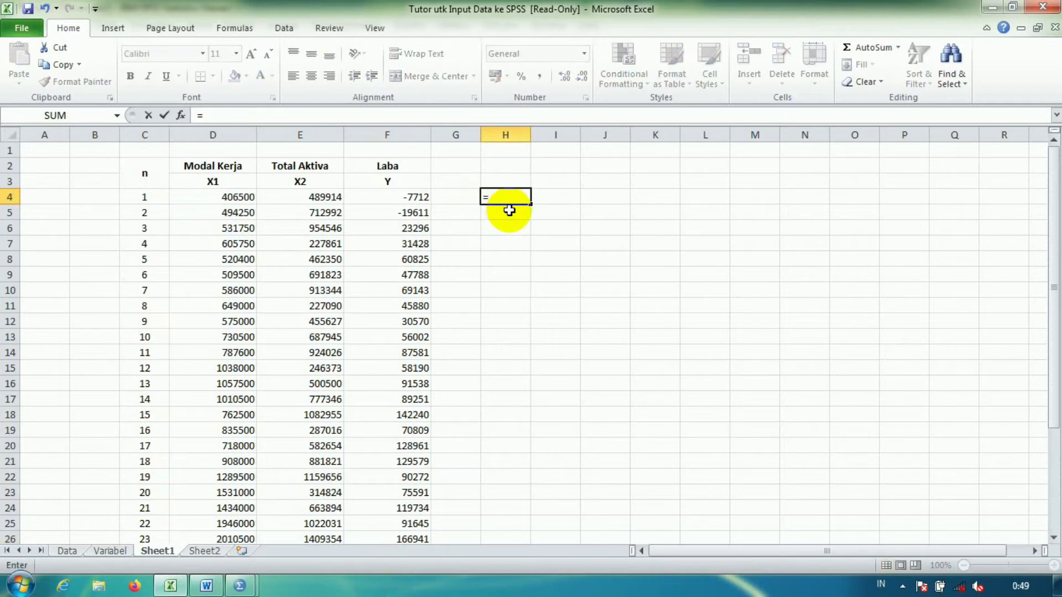
{"action": "left_click", "coordinate": [229, 202]}
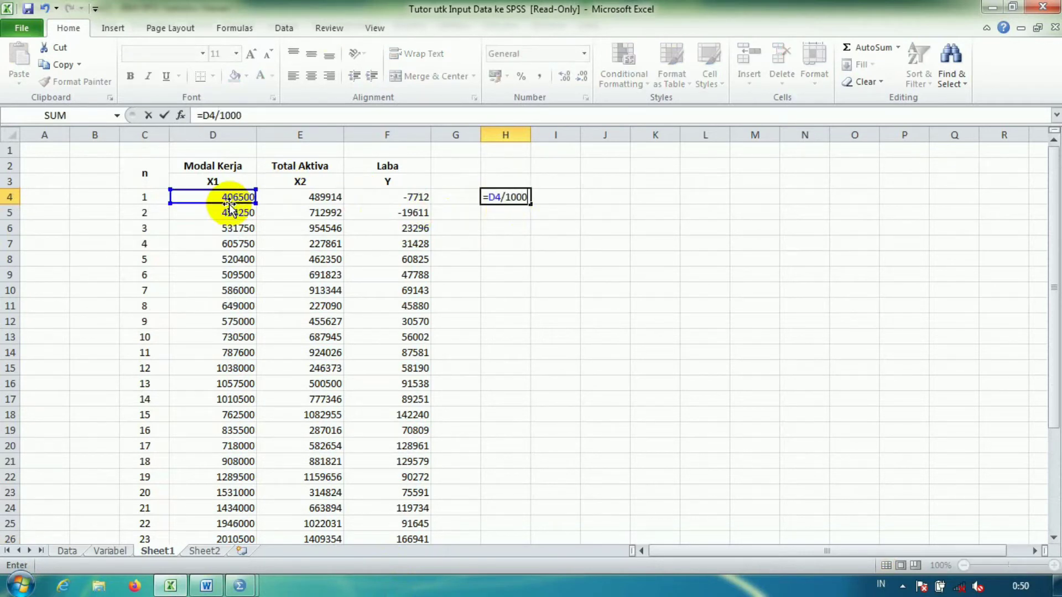
{"action": "type", "text": "/1000"}
{"action": "key", "text": "Return"}
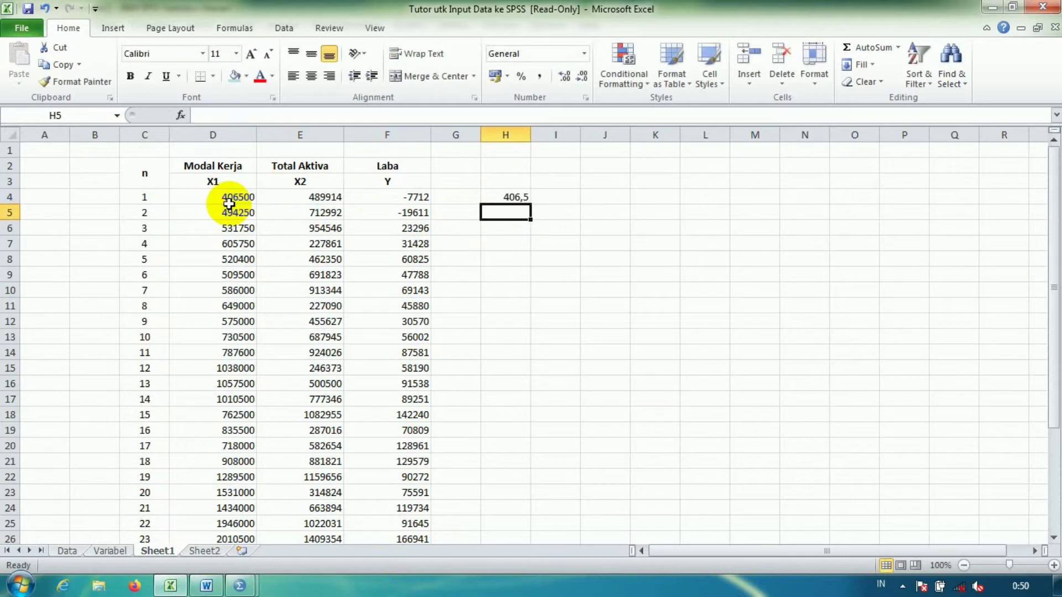
- Fill the H4 formula across to column J and down to row 33, covering all three variables
{"action": "left_click", "coordinate": [515, 196]}
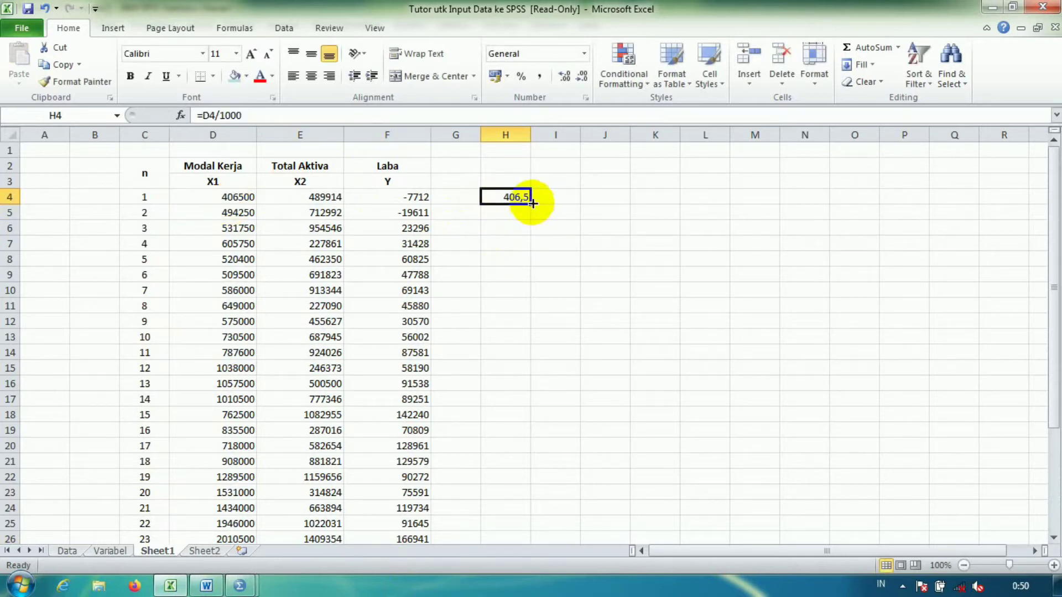
{"action": "left_click_drag", "start_coordinate": [532, 203], "coordinate": [563, 202]}
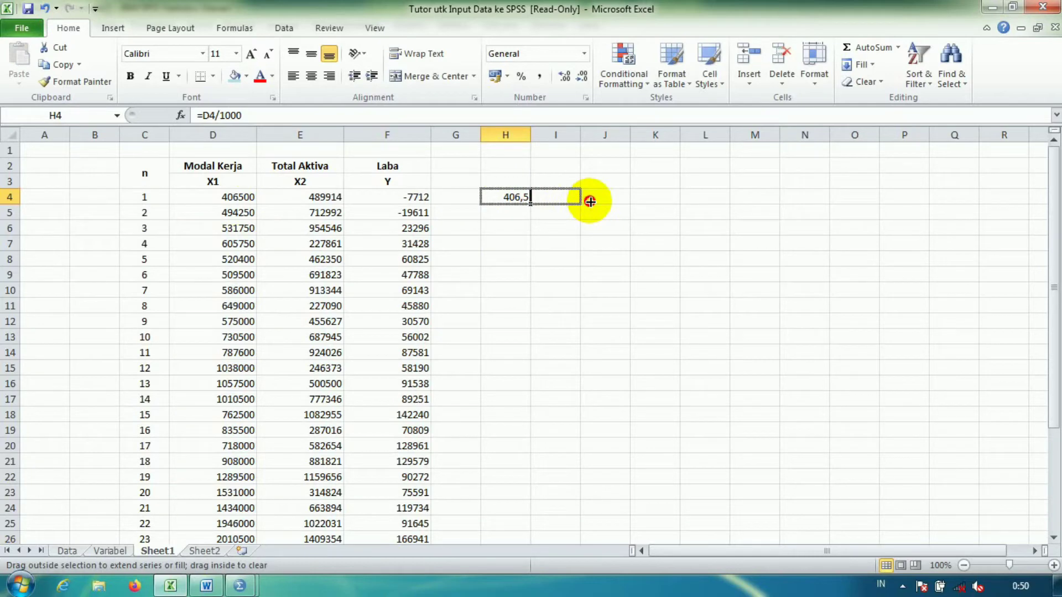
{"action": "left_click_drag", "start_coordinate": [609, 200], "coordinate": [603, 498]}
{"action": "scroll", "coordinate": [491, 424], "scroll_direction": "up", "scroll_amount": 3}
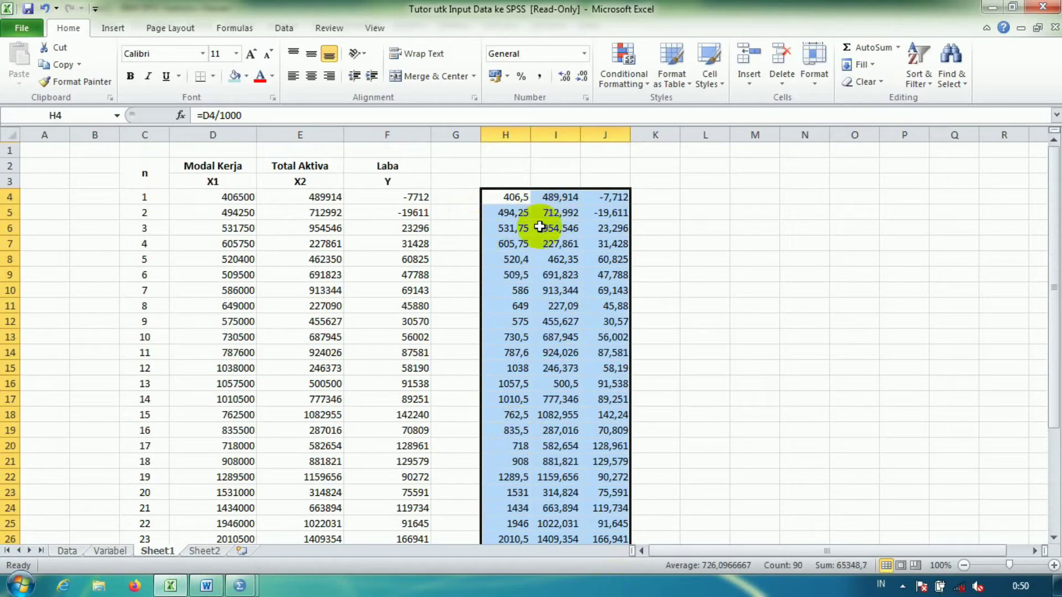
- Apply the comma number style with thousands separators to the original data in D4:F33
{"action": "left_click_drag", "start_coordinate": [225, 200], "coordinate": [391, 504]}
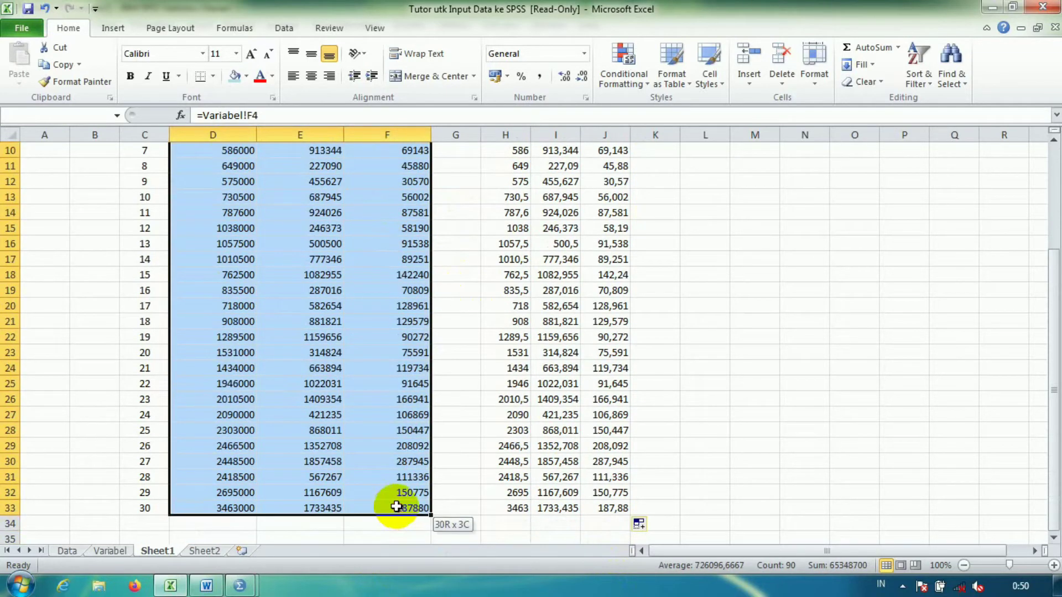
{"action": "scroll", "coordinate": [586, 321], "scroll_direction": "up", "scroll_amount": 3}
{"action": "left_click", "coordinate": [545, 79]}
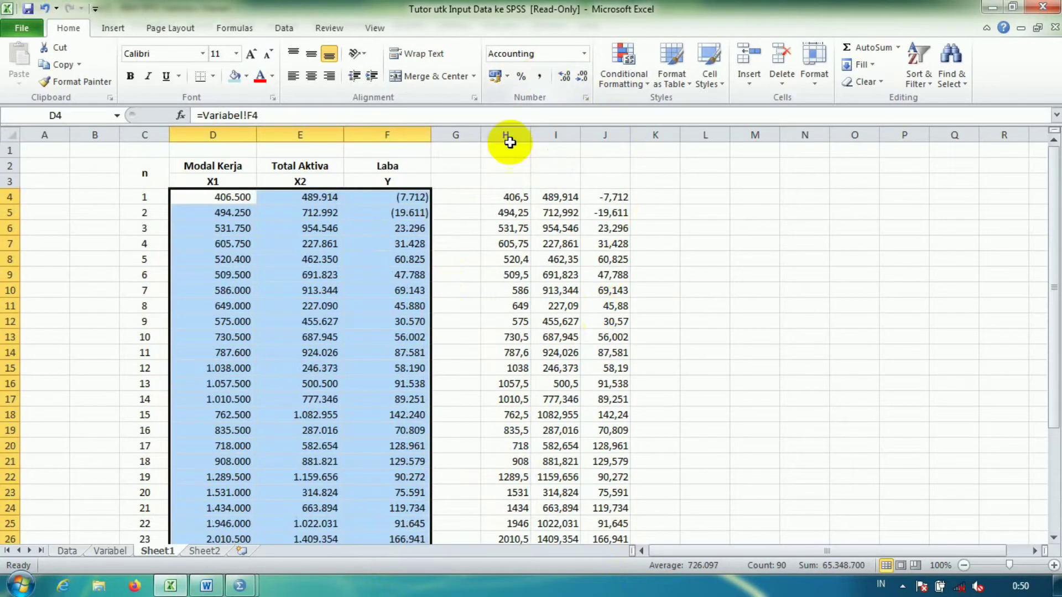
{"action": "left_click", "coordinate": [226, 200]}
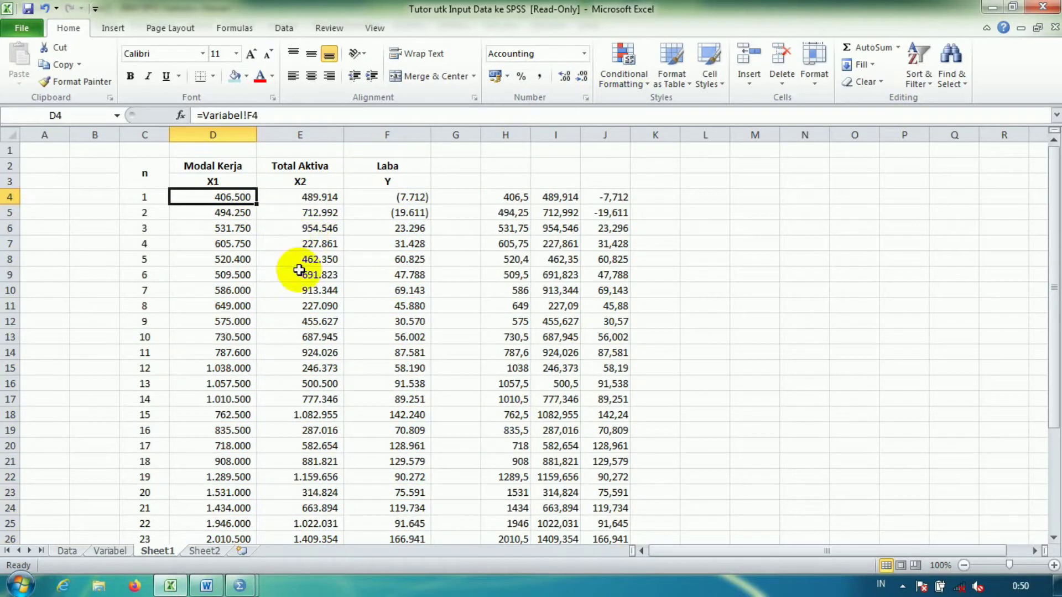
- Copy the scaled values in H4:J33 and paste them over the SPSS data, starting at row 1 of X1
{"action": "left_click", "coordinate": [516, 198]}
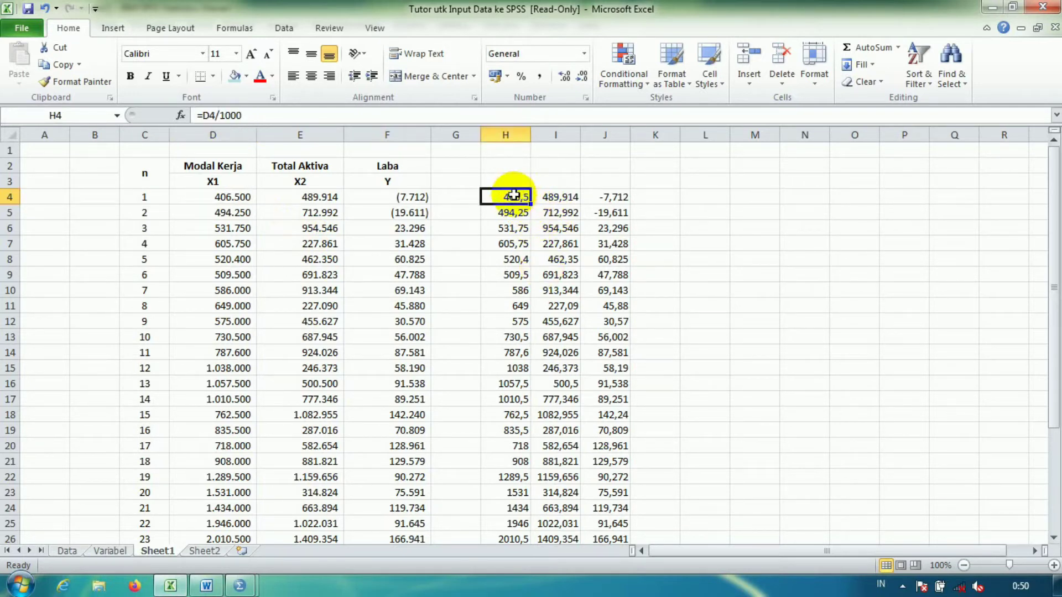
{"action": "left_click_drag", "start_coordinate": [513, 198], "coordinate": [594, 506]}
{"action": "right_click", "coordinate": [535, 253]}
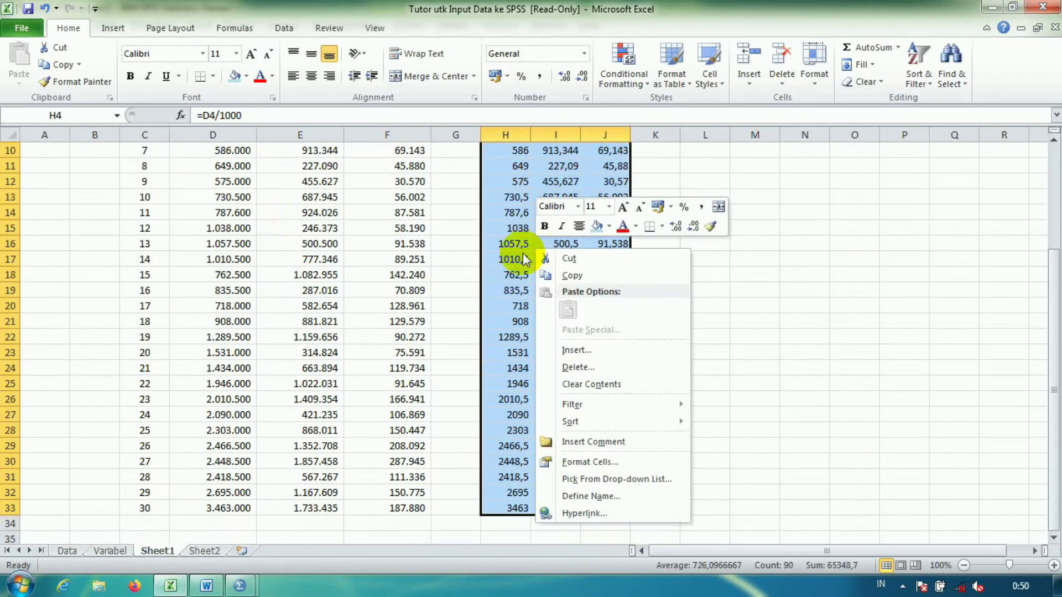
{"action": "left_click", "coordinate": [576, 275]}
{"action": "scroll", "coordinate": [481, 285], "scroll_direction": "up", "scroll_amount": 3}
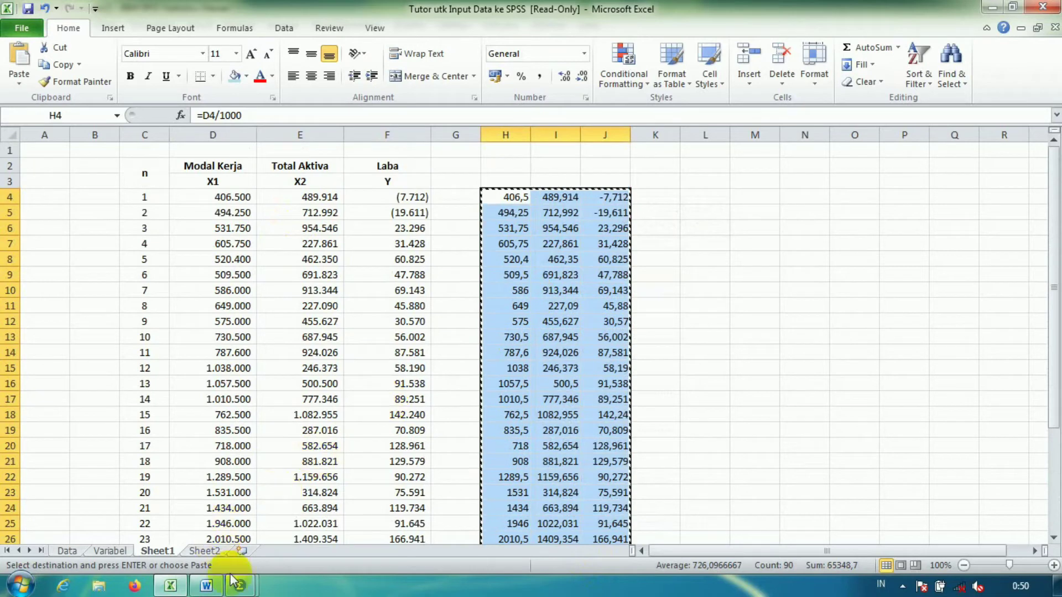
{"action": "mouse_move", "coordinate": [243, 589]}
{"action": "left_click", "coordinate": [320, 509]}
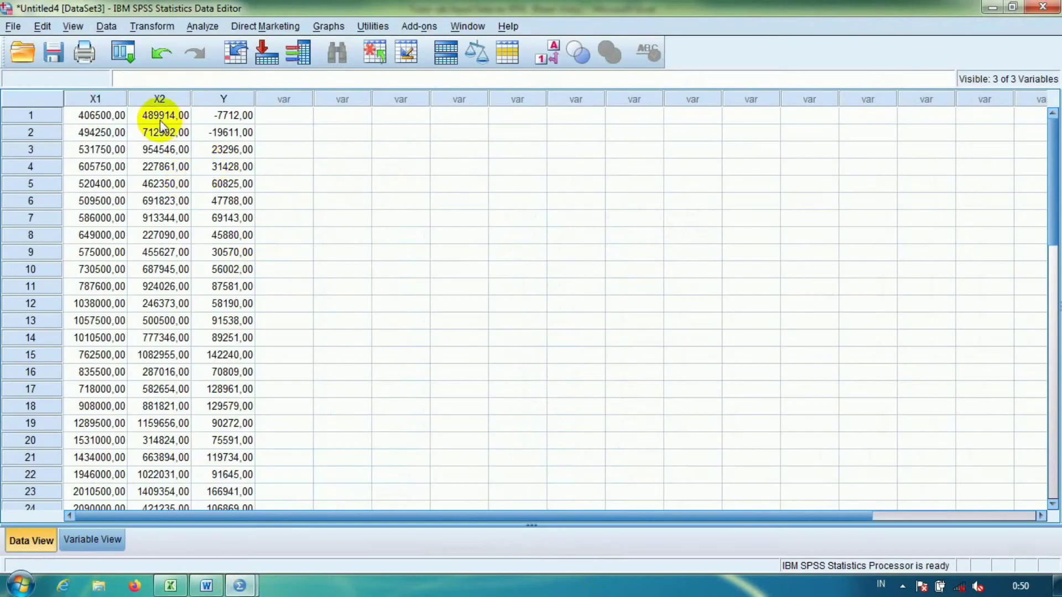
{"action": "right_click", "coordinate": [104, 117]}
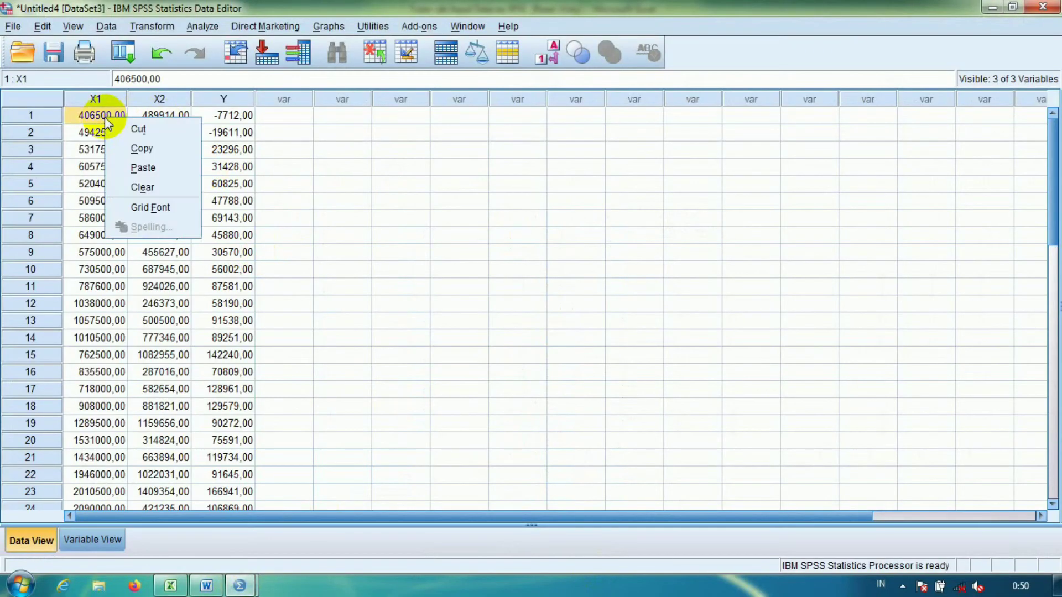
{"action": "left_click", "coordinate": [161, 168]}
- Run a Linear Regression on the scaled data with Y as dependent and X1 and X2 as independent variables
{"action": "left_click", "coordinate": [204, 28]}
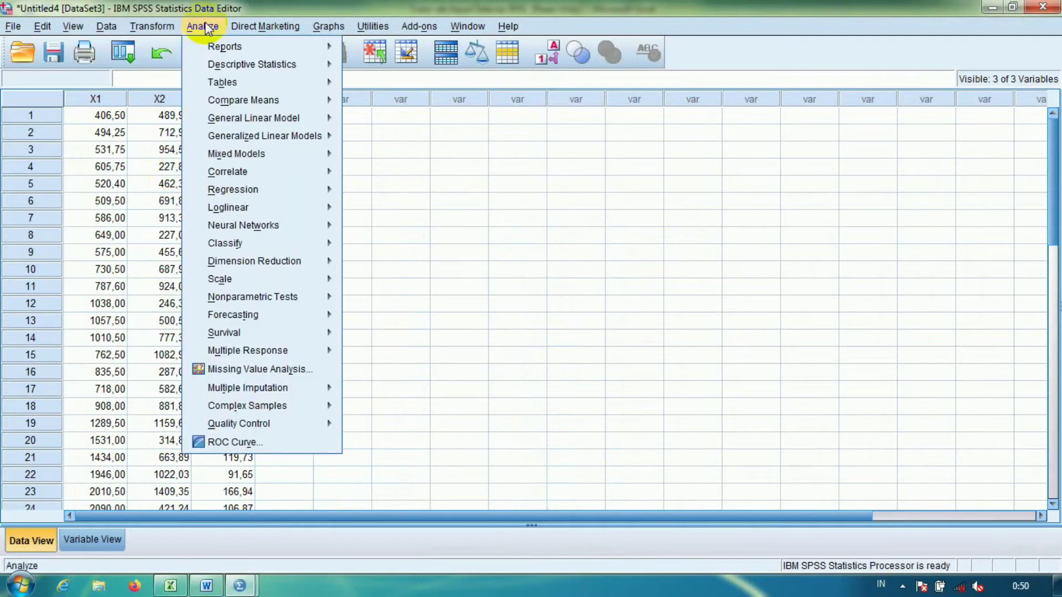
{"action": "mouse_move", "coordinate": [306, 194]}
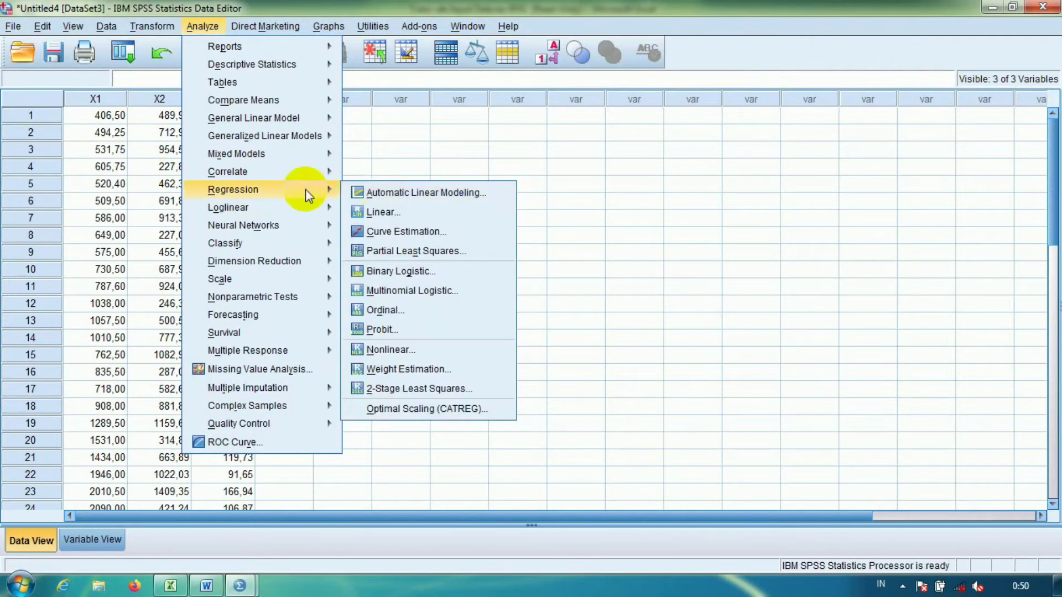
{"action": "left_click", "coordinate": [407, 213]}
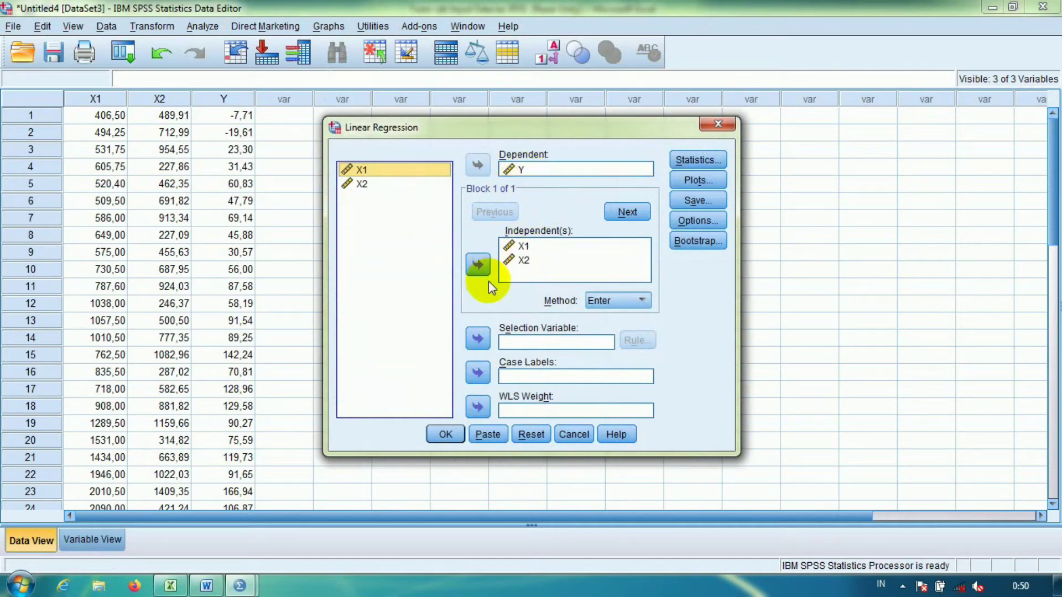
{"action": "left_click", "coordinate": [445, 434]}
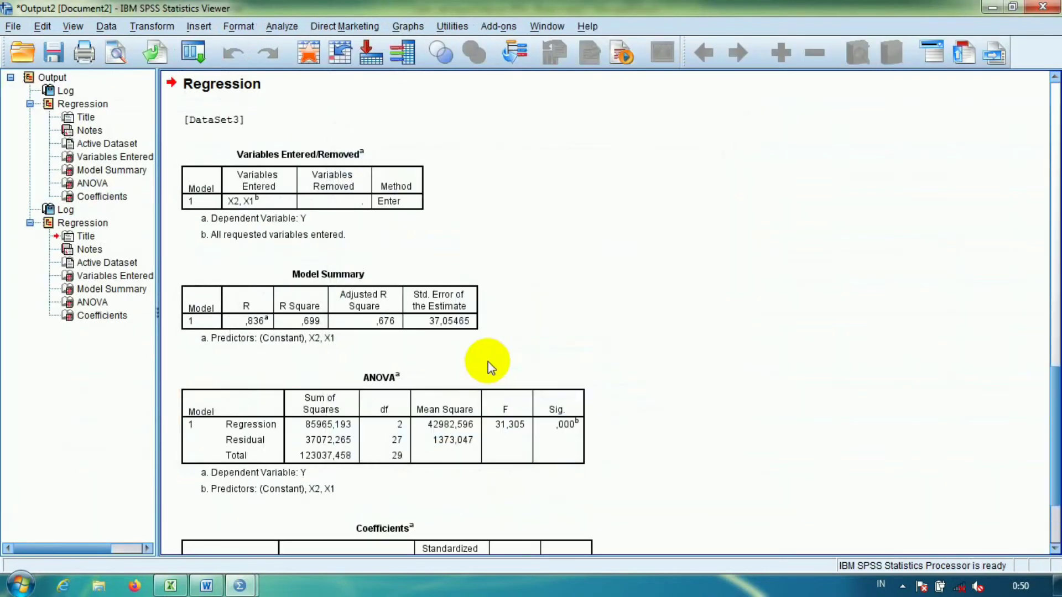
- Compare the Model Summary, ANOVA and Coefficients tables of the new regression with those of the earlier one
{"action": "scroll", "coordinate": [482, 348], "scroll_direction": "up", "scroll_amount": 3}
{"action": "scroll", "coordinate": [479, 345], "scroll_direction": "down", "scroll_amount": 3}
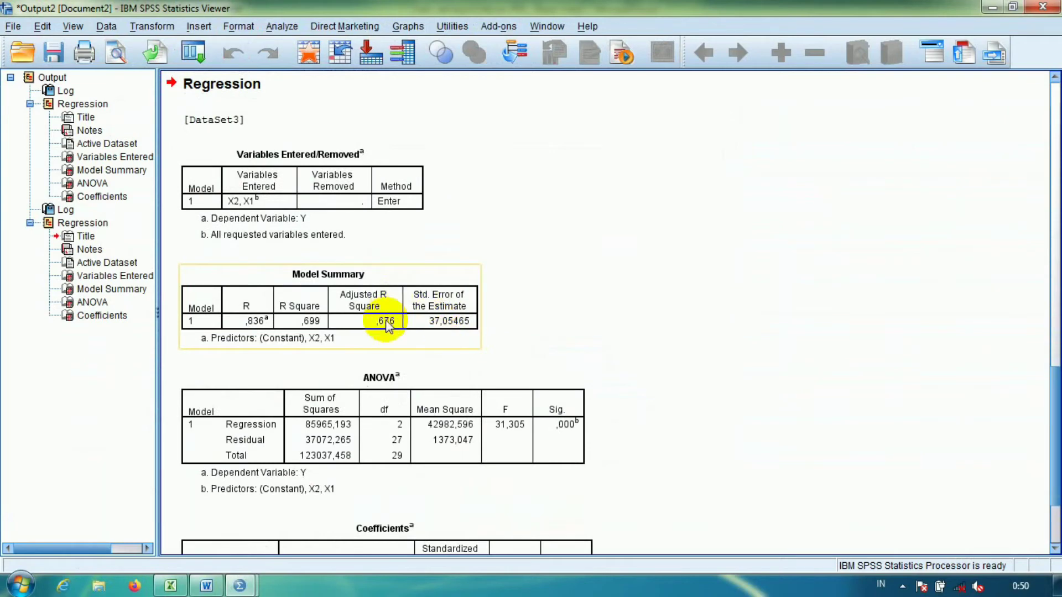
{"action": "scroll", "coordinate": [386, 321], "scroll_direction": "down", "scroll_amount": 2}
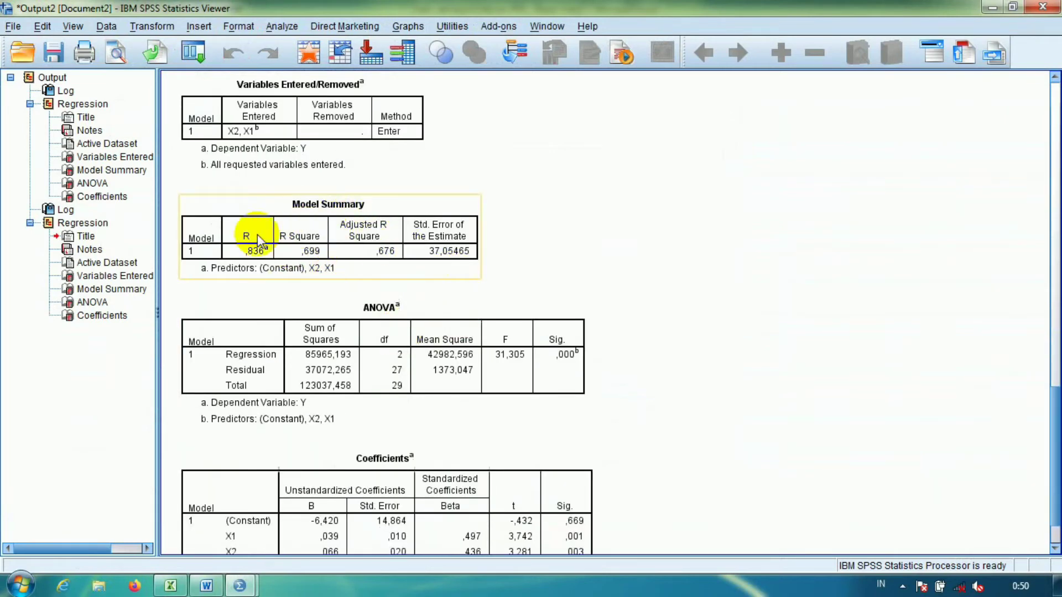
{"action": "scroll", "coordinate": [419, 286], "scroll_direction": "up", "scroll_amount": 12}
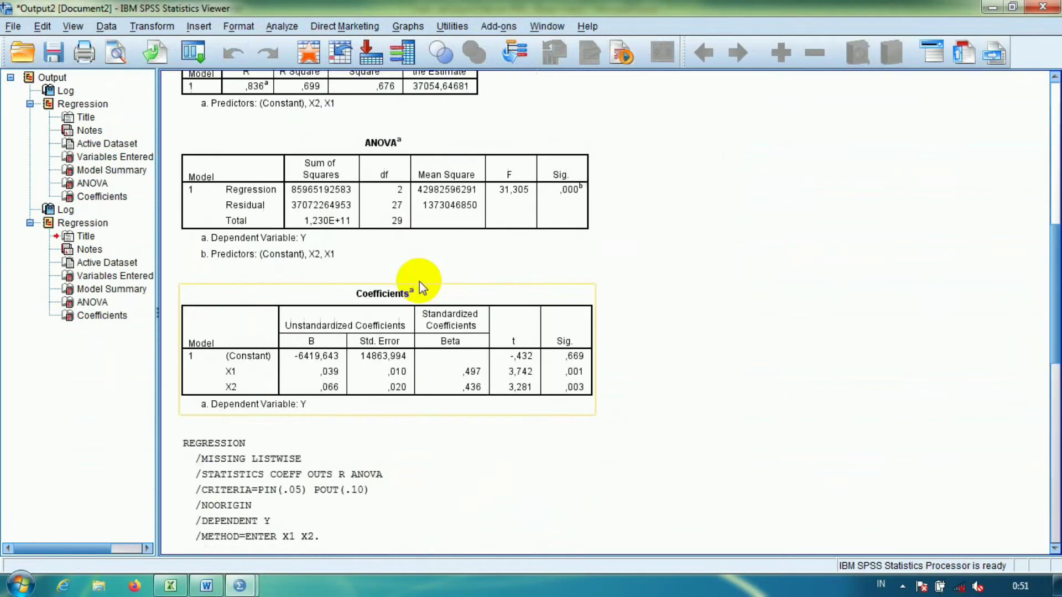
{"action": "scroll", "coordinate": [420, 282], "scroll_direction": "up", "scroll_amount": 3}
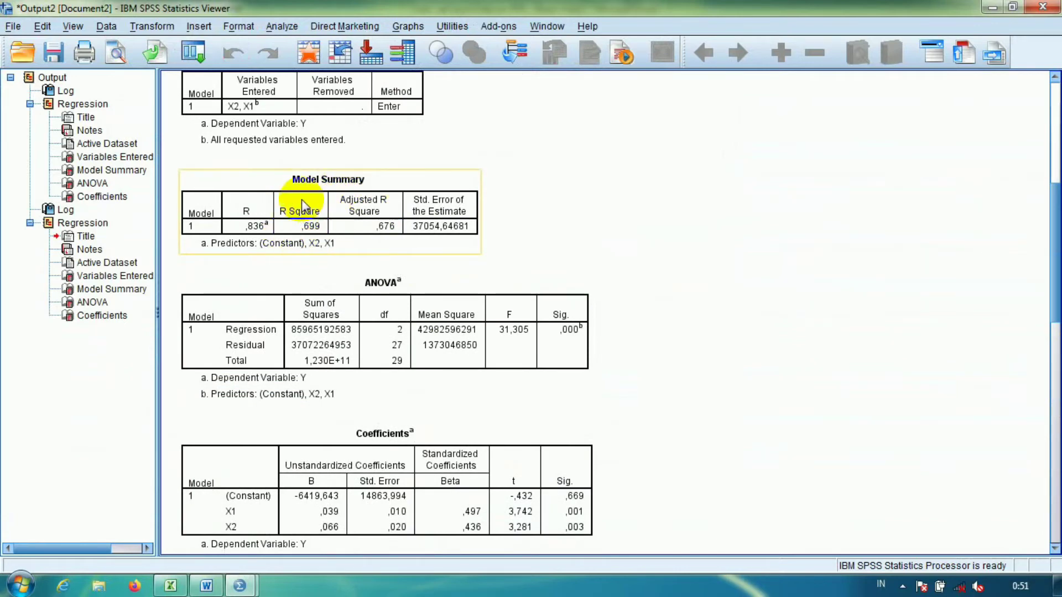
{"action": "scroll", "coordinate": [365, 313], "scroll_direction": "down", "scroll_amount": 12}
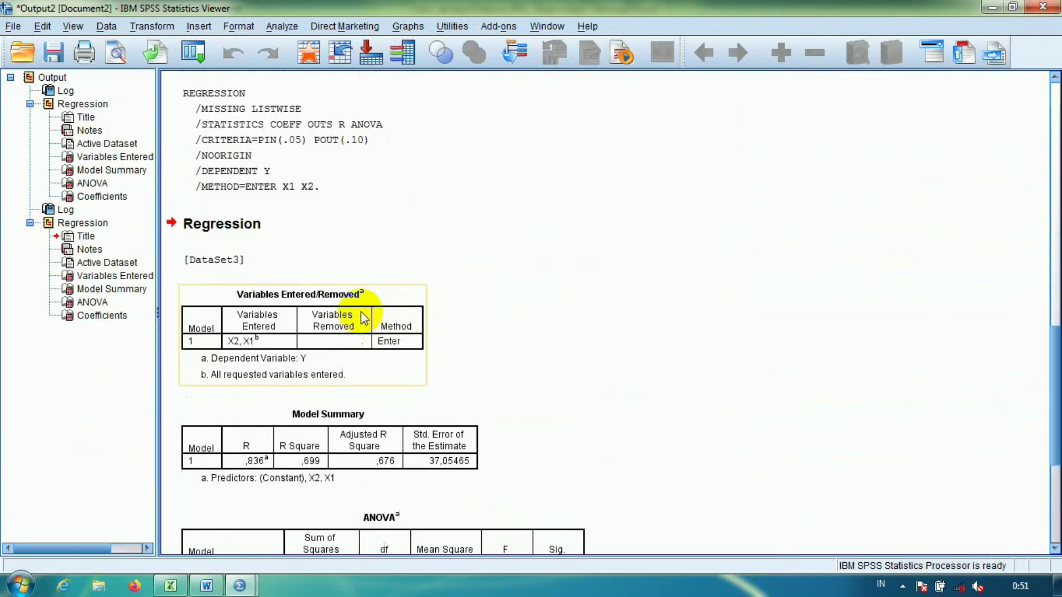
{"action": "scroll", "coordinate": [354, 318], "scroll_direction": "down", "scroll_amount": 4}
{"action": "scroll", "coordinate": [371, 299], "scroll_direction": "down", "scroll_amount": 1}
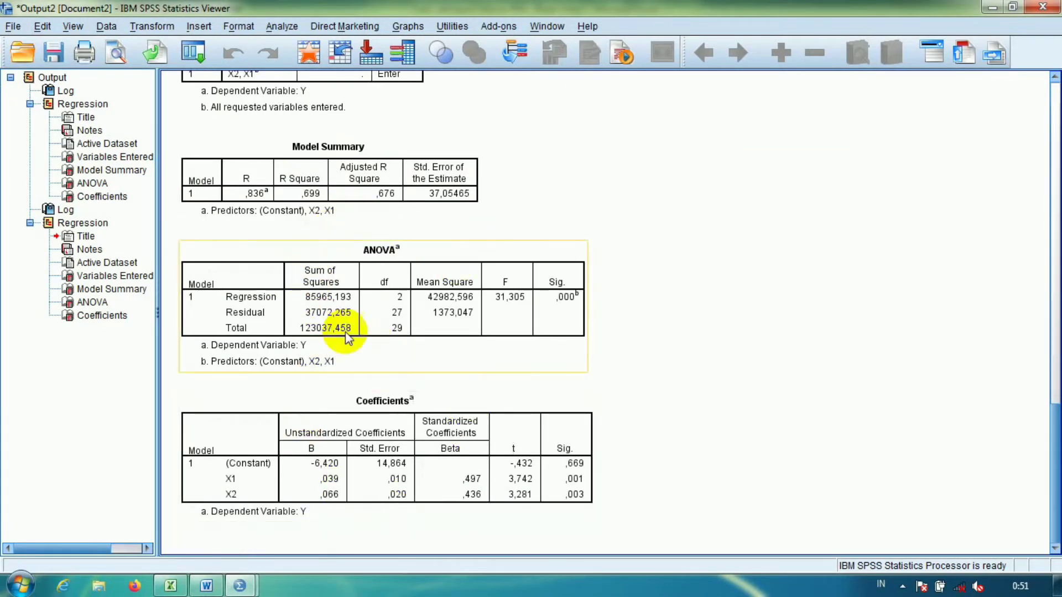
{"action": "scroll", "coordinate": [330, 282], "scroll_direction": "up", "scroll_amount": 8}
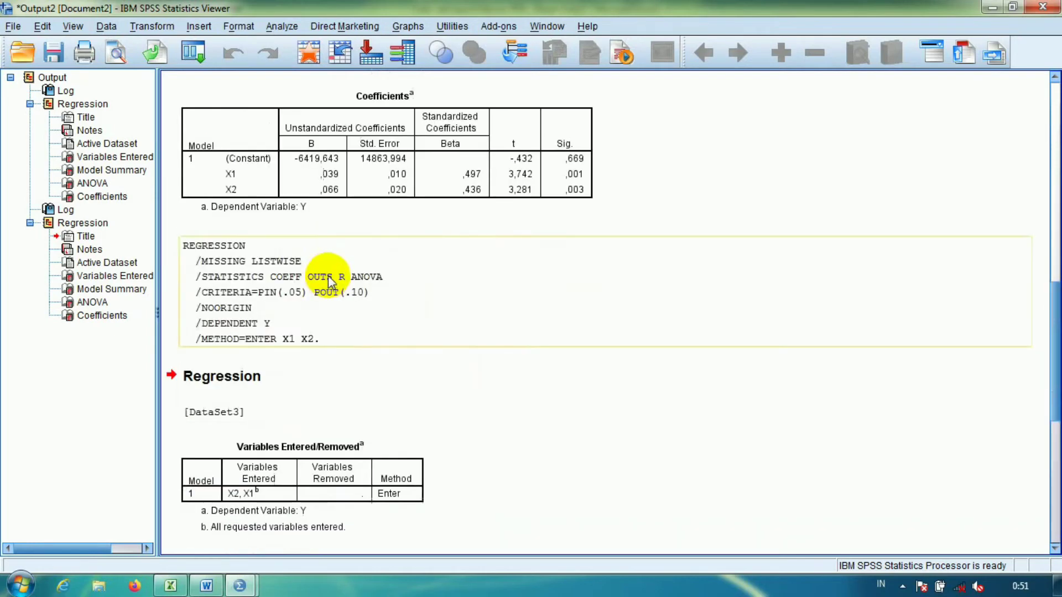
{"action": "scroll", "coordinate": [330, 282], "scroll_direction": "up", "scroll_amount": 4}
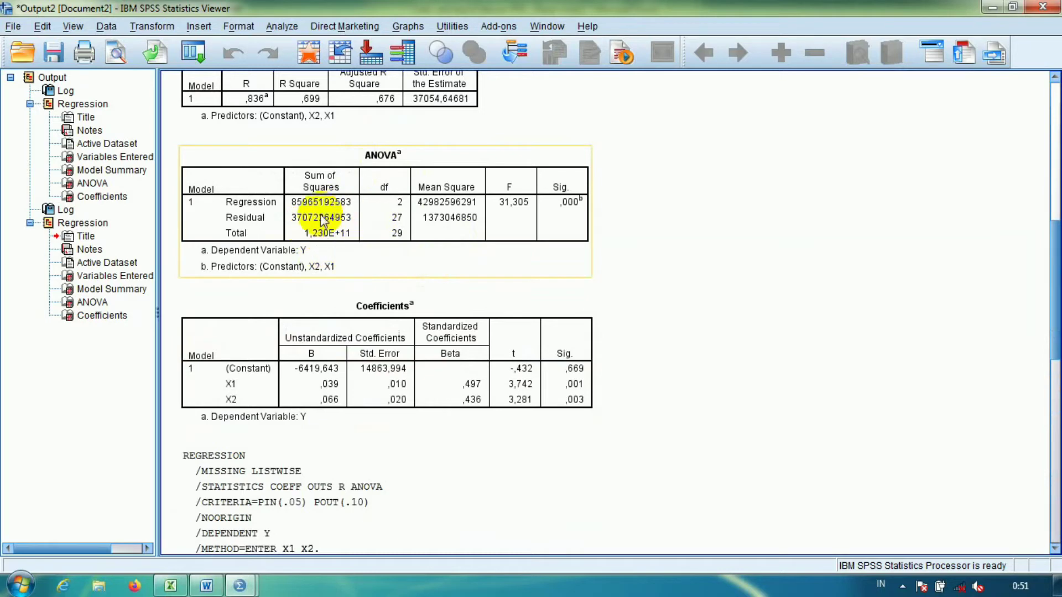
{"action": "scroll", "coordinate": [340, 260], "scroll_direction": "down", "scroll_amount": 13}
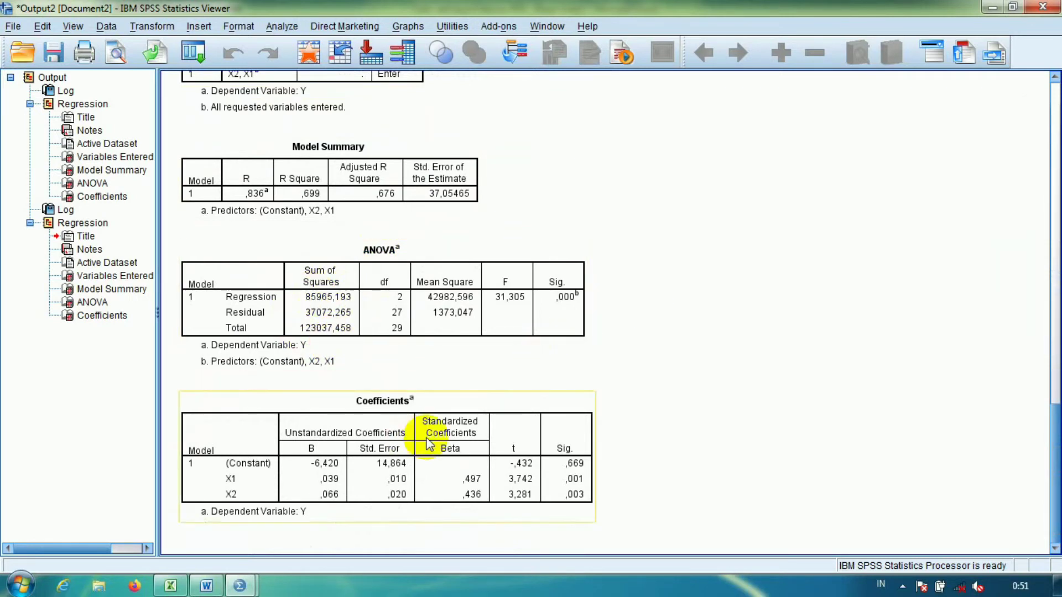
- Return to the Excel workbook and review the original X1, X2 and Y values beside the scaled columns
{"action": "left_click", "coordinate": [172, 588]}
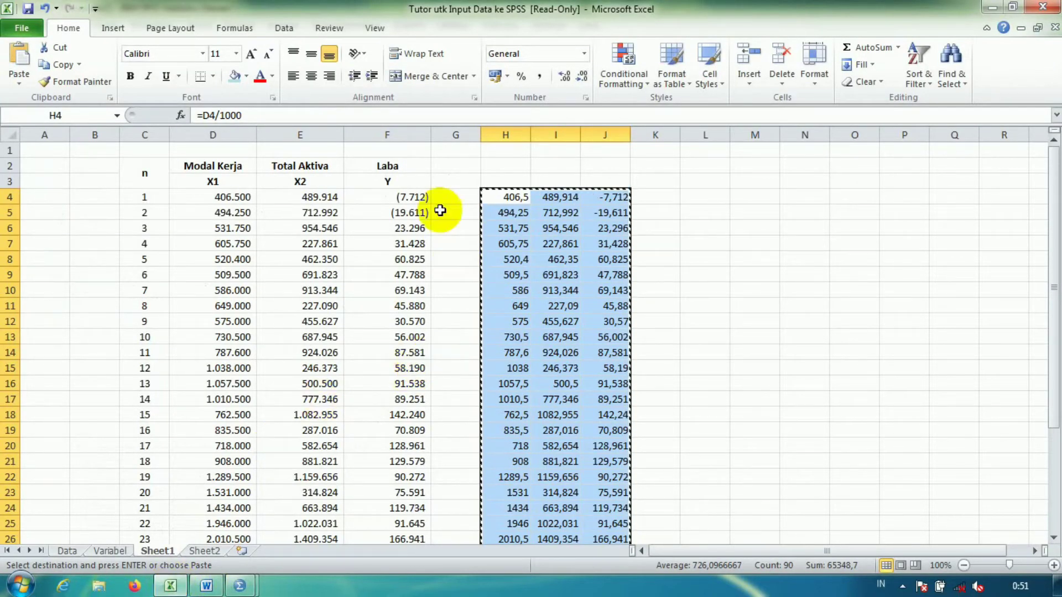
{"action": "left_click", "coordinate": [416, 198]}
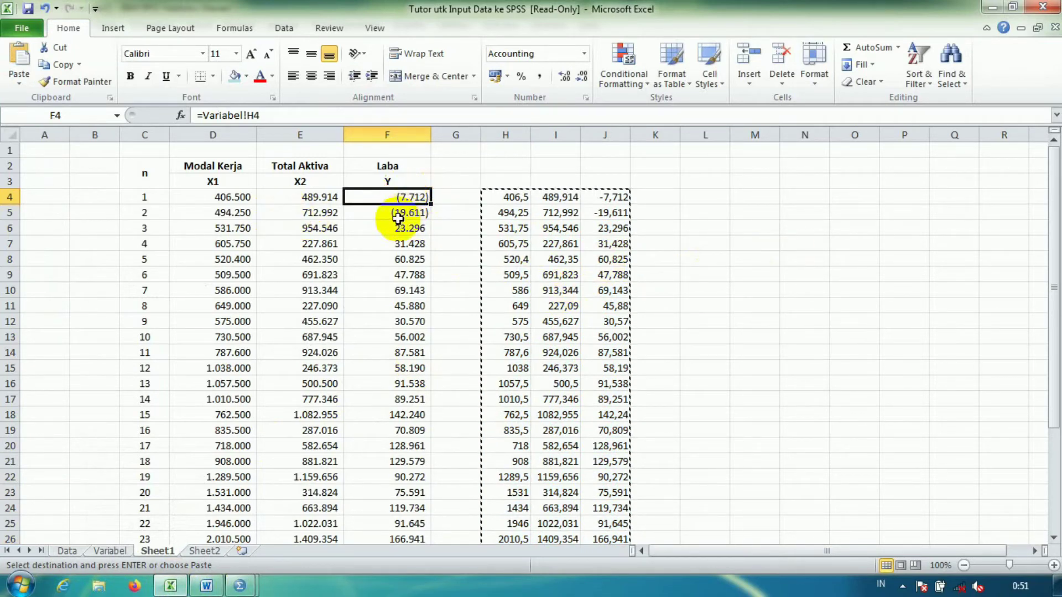
{"action": "left_click_drag", "start_coordinate": [232, 199], "coordinate": [422, 561]}
{"action": "scroll", "coordinate": [422, 360], "scroll_direction": "up", "scroll_amount": 2}
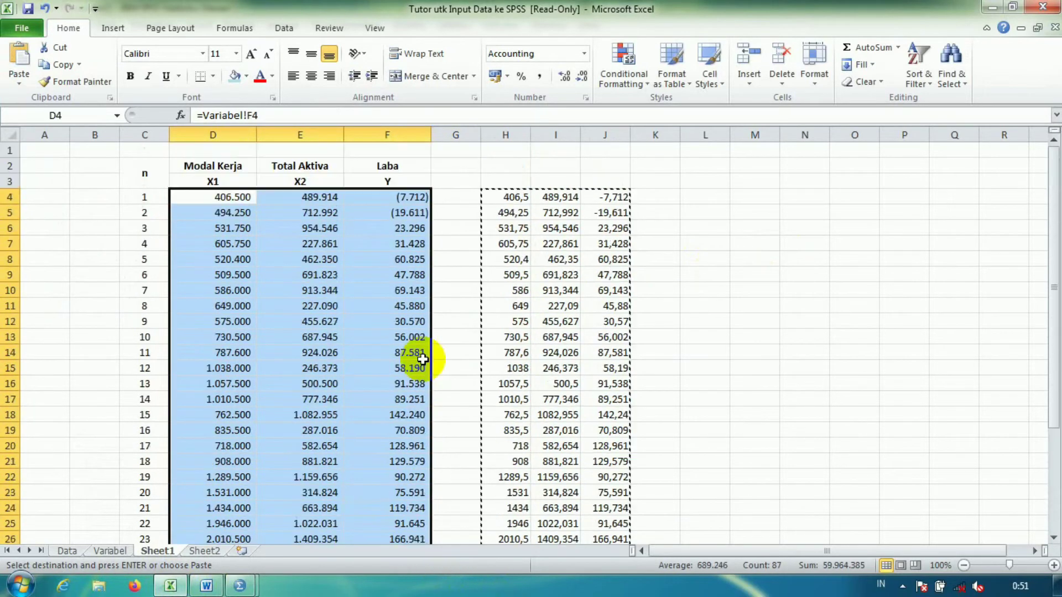
{"action": "scroll", "coordinate": [422, 360], "scroll_direction": "down", "scroll_amount": 8}
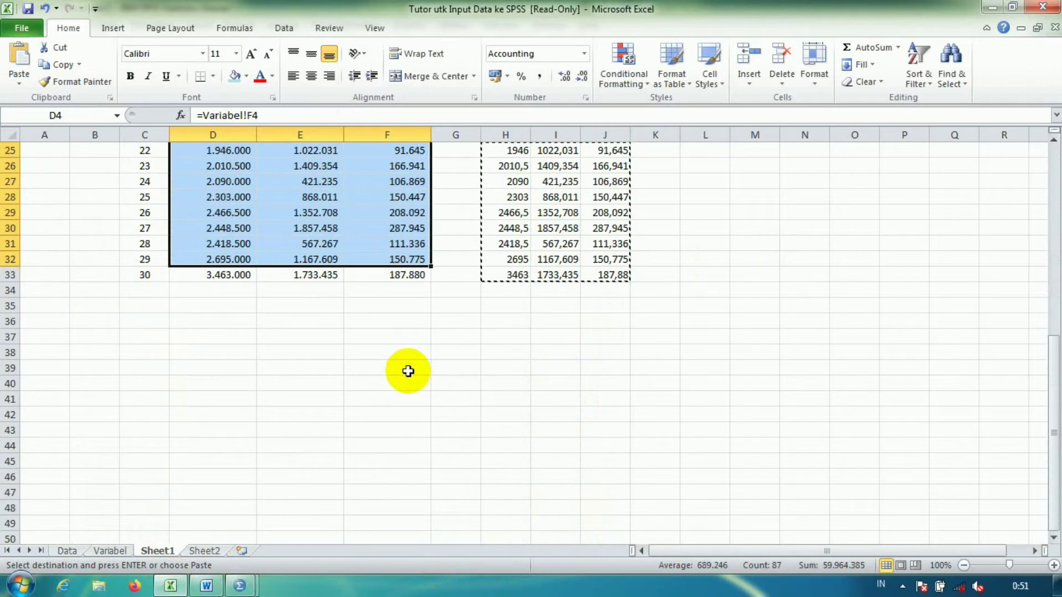
- Set the number format of the original values in D4:F33 to General and review the scaled values in H4:J33 beside them
{"action": "key", "text": "shift+Down"}
{"action": "scroll", "coordinate": [707, 321], "scroll_direction": "up", "scroll_amount": 8}
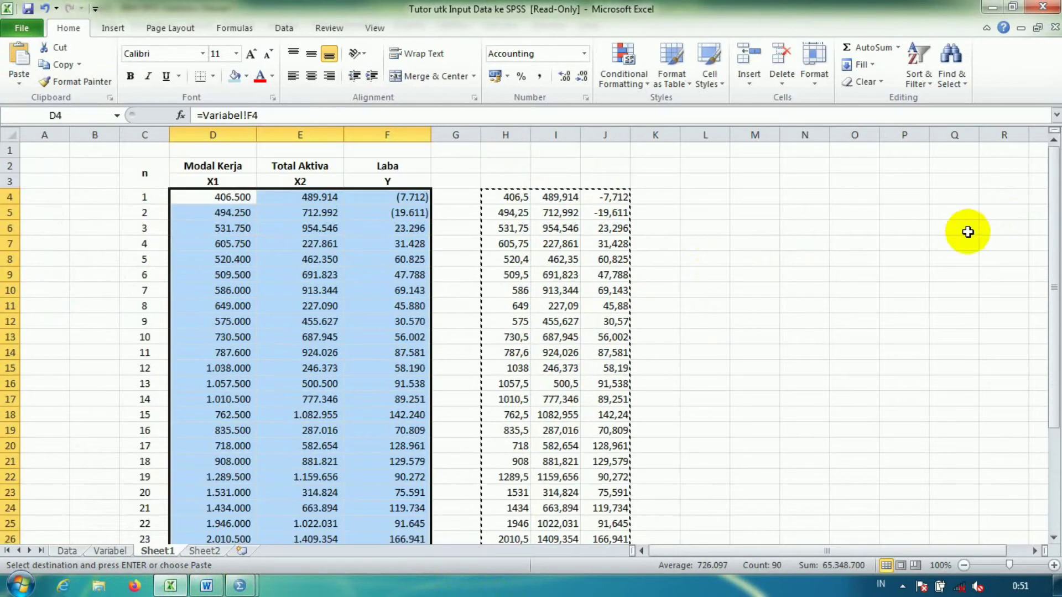
{"action": "left_click", "coordinate": [583, 54]}
{"action": "left_click", "coordinate": [534, 70]}
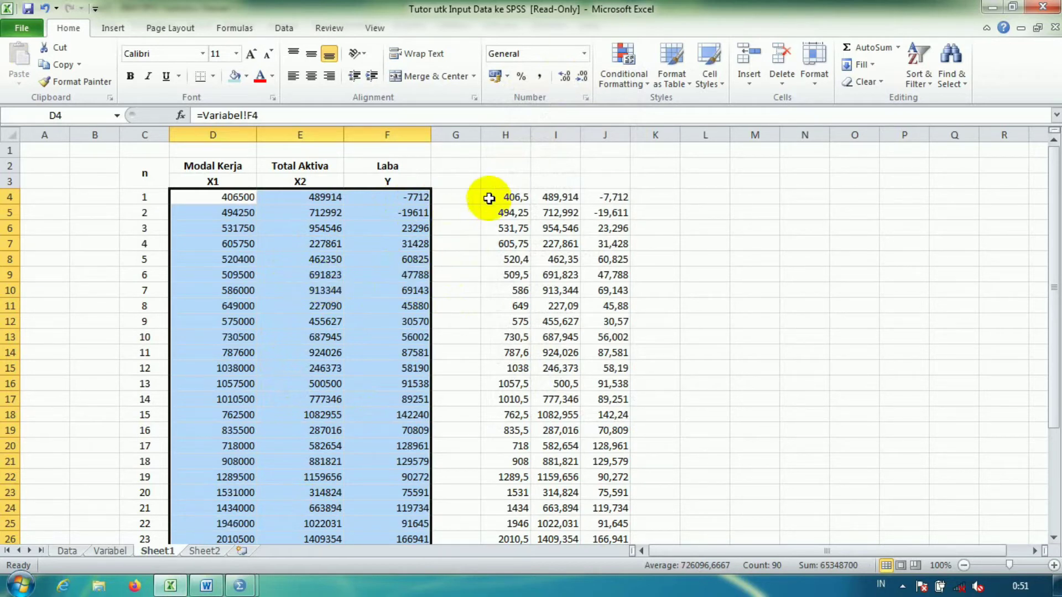
{"action": "left_click_drag", "start_coordinate": [487, 198], "coordinate": [608, 525]}
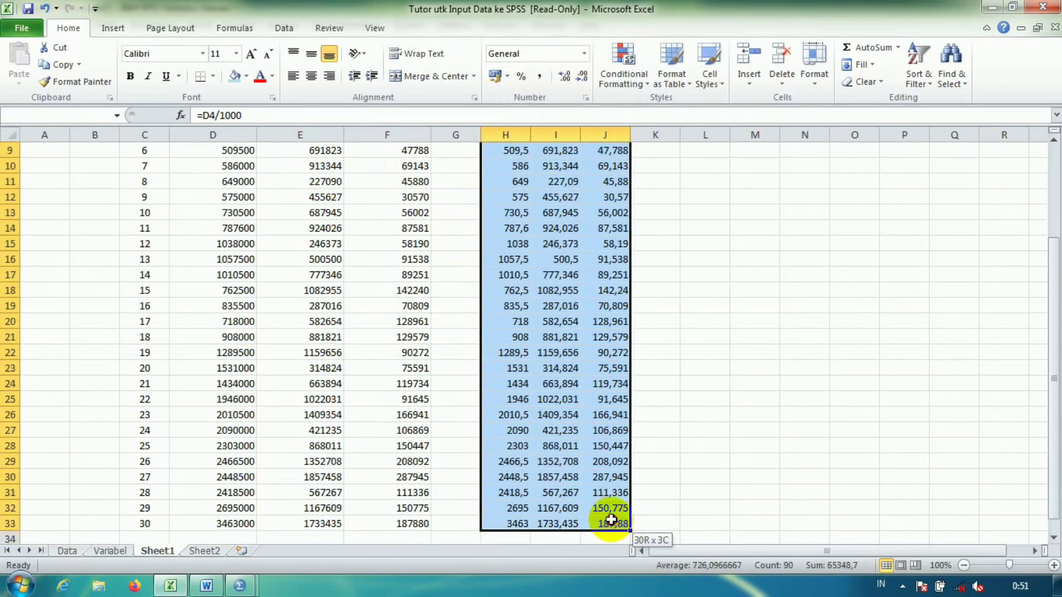
{"action": "scroll", "coordinate": [701, 404], "scroll_direction": "up", "scroll_amount": 3}
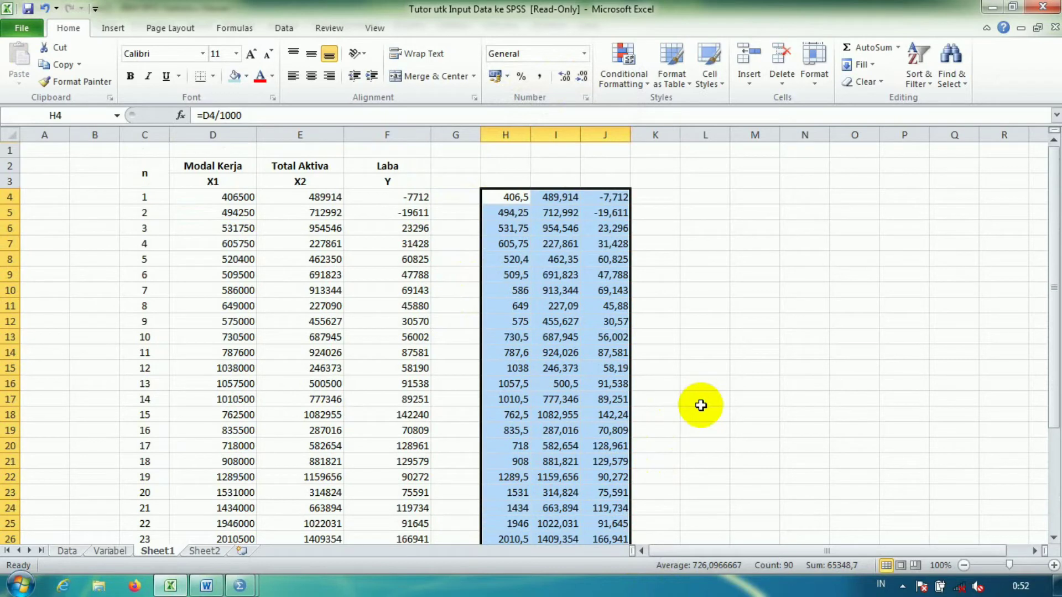
{"action": "left_click", "coordinate": [691, 195]}
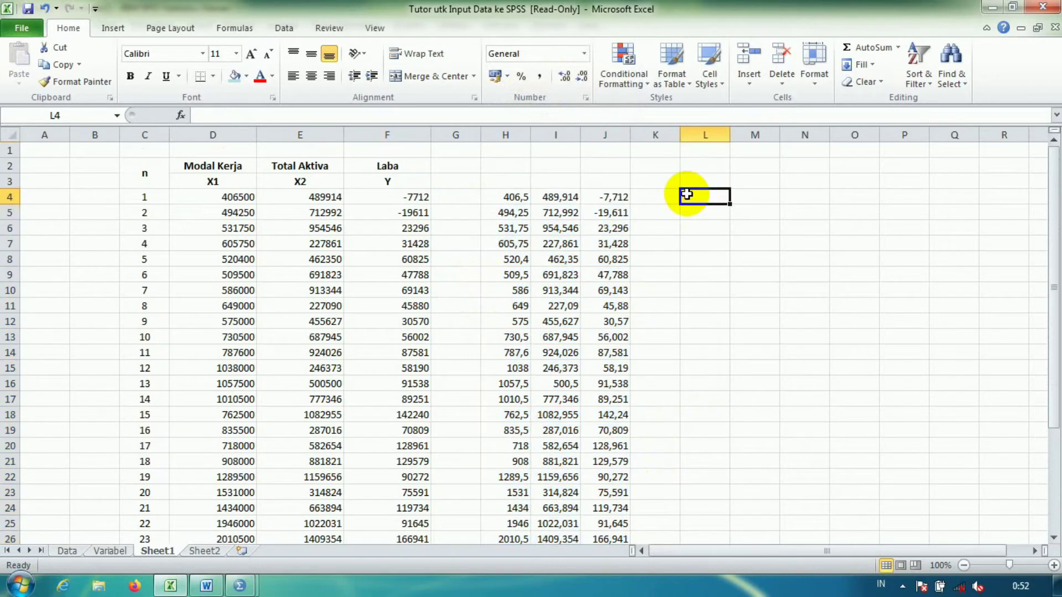
- Open Sheet2 and examine its Modal Kerja, Total Aktiva and Profitabilitas columns, including the percentages in F4:F33
{"action": "left_click", "coordinate": [204, 551]}
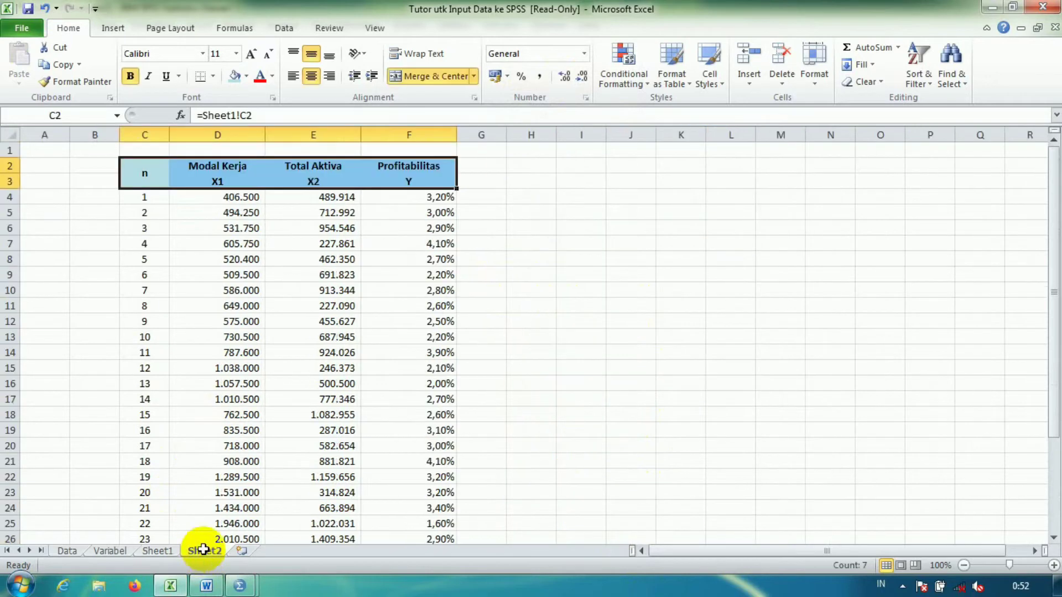
{"action": "left_click", "coordinate": [210, 175]}
{"action": "left_click", "coordinate": [308, 178]}
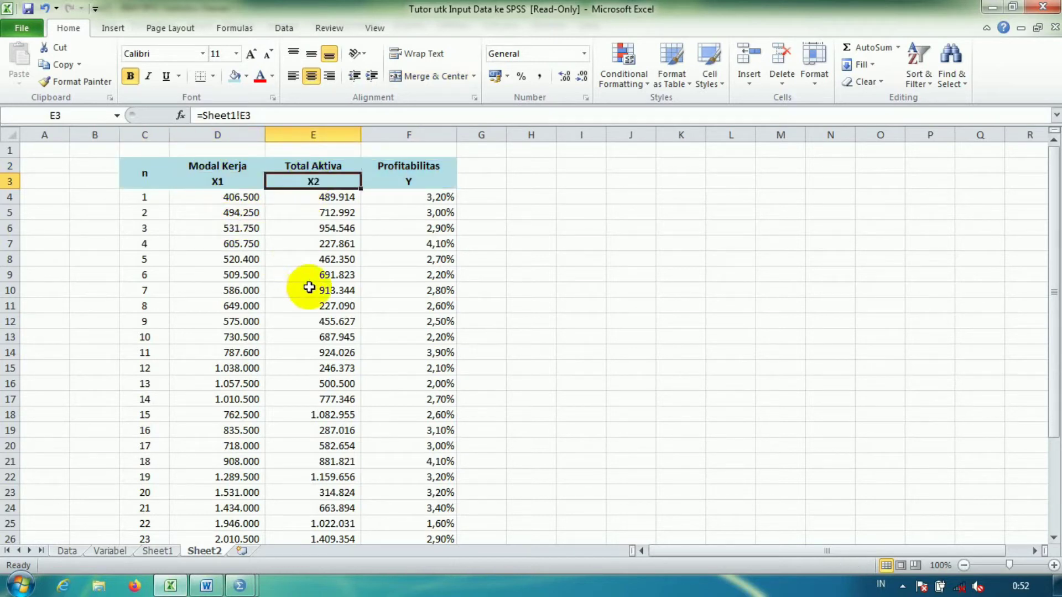
{"action": "left_click", "coordinate": [417, 178]}
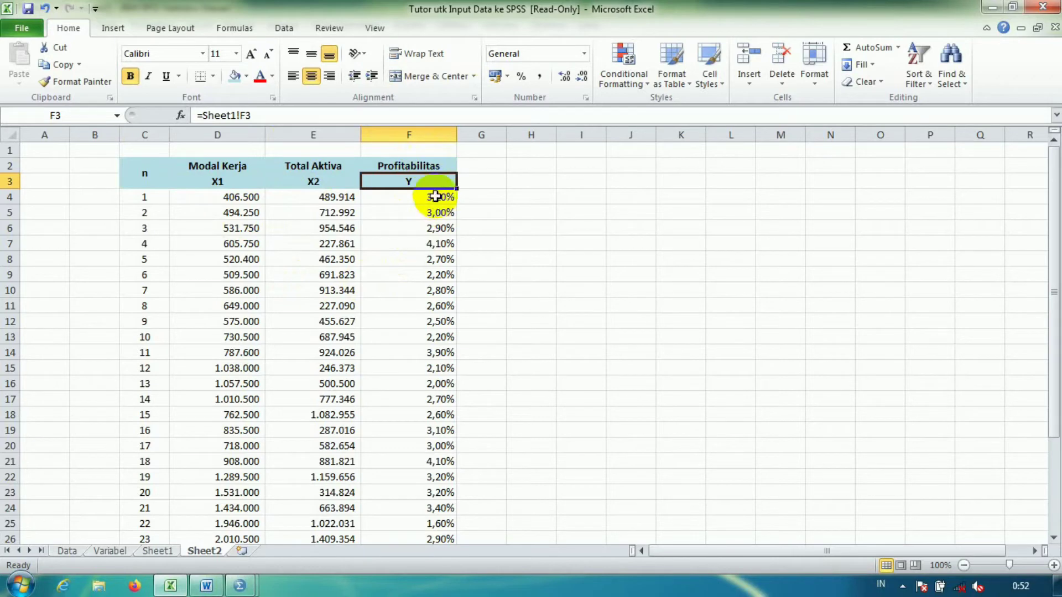
{"action": "left_click_drag", "start_coordinate": [436, 196], "coordinate": [424, 503]}
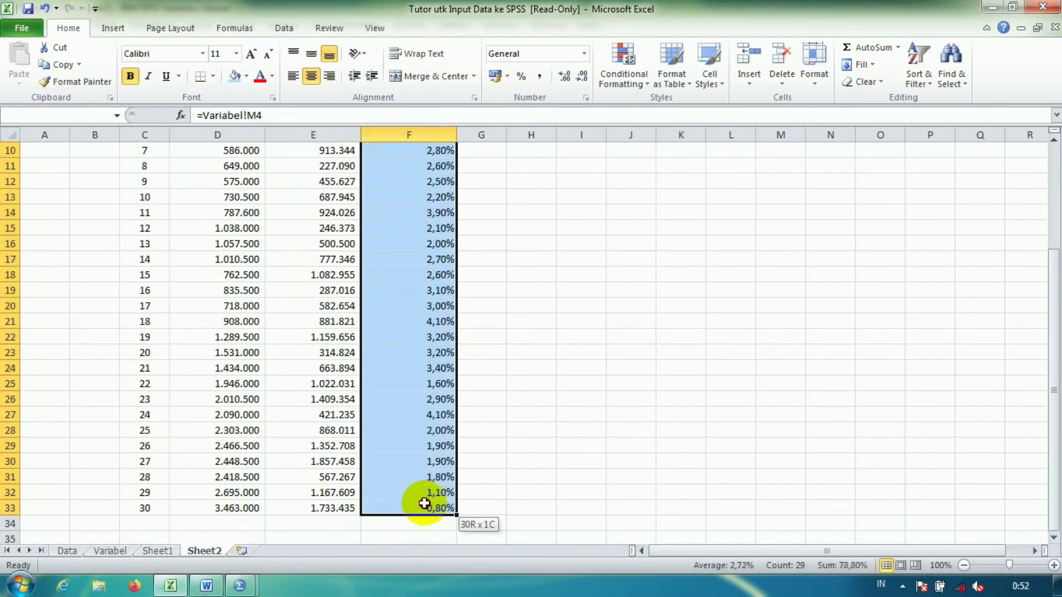
{"action": "scroll", "coordinate": [415, 426], "scroll_direction": "up", "scroll_amount": 3}
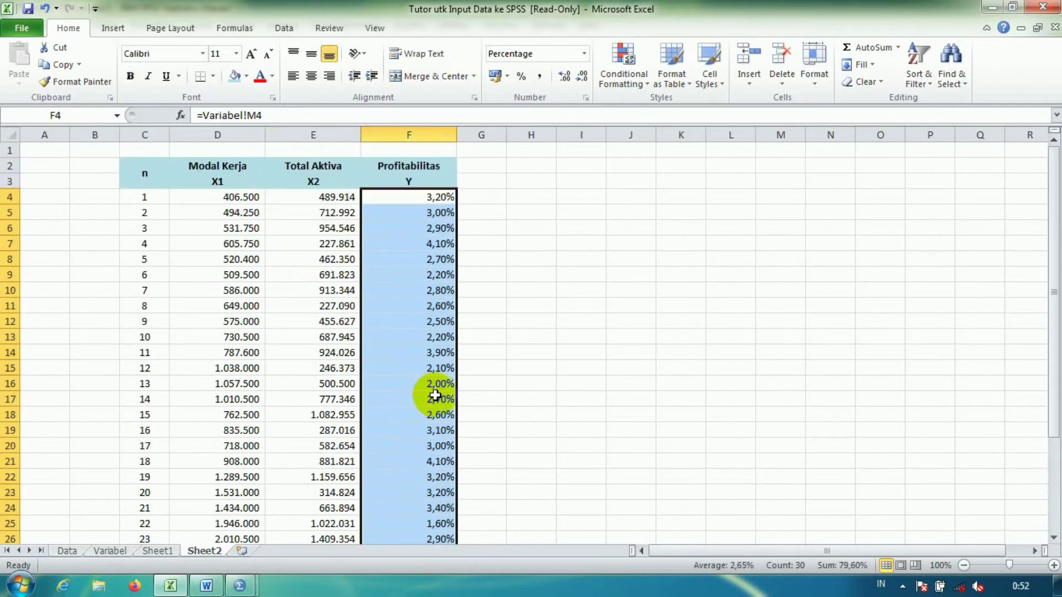
- Compare the Laba column on Sheet1 with the Profitabilitas percentages on Sheet2
{"action": "left_click", "coordinate": [154, 553]}
{"action": "left_click", "coordinate": [409, 165]}
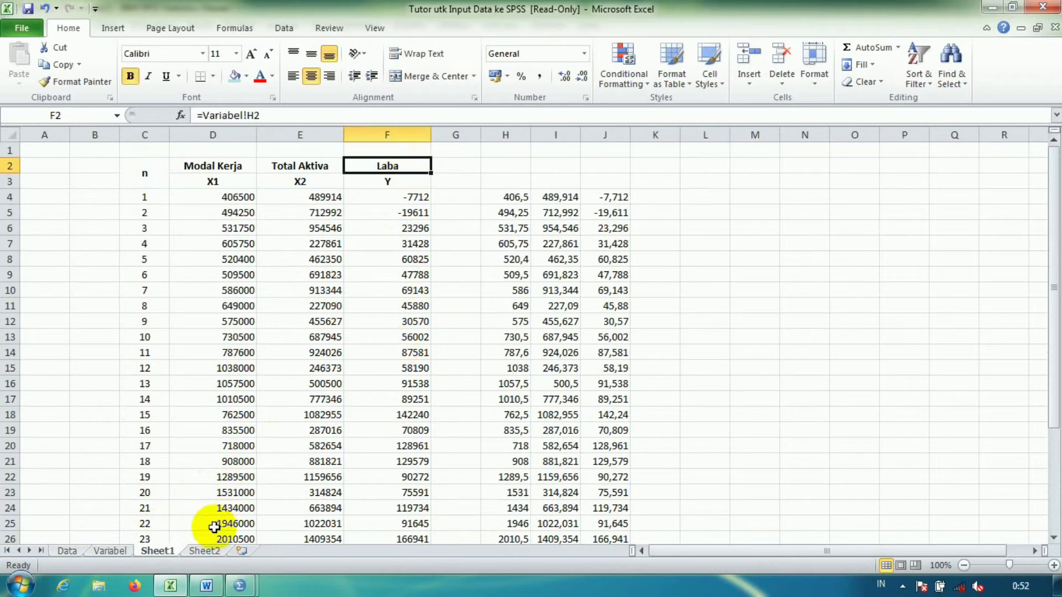
{"action": "left_click", "coordinate": [203, 551]}
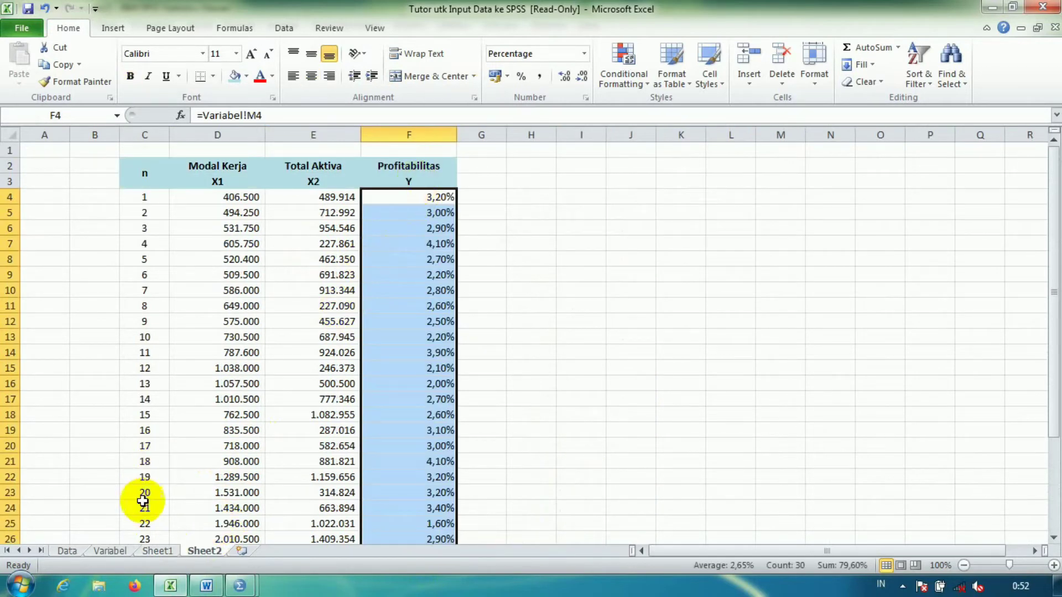
{"action": "left_click", "coordinate": [150, 551]}
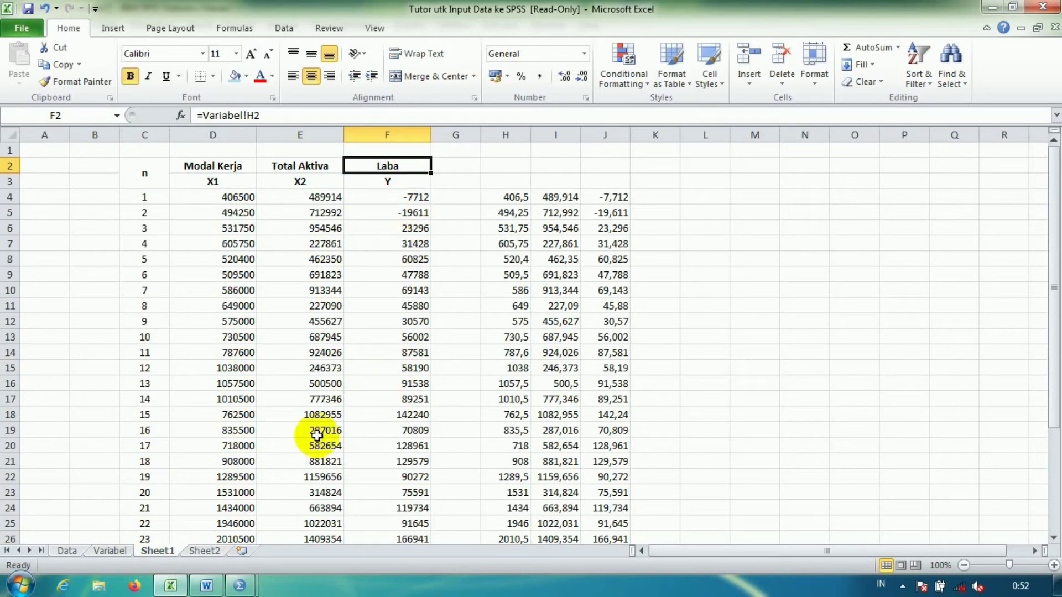
{"action": "left_click", "coordinate": [212, 551]}
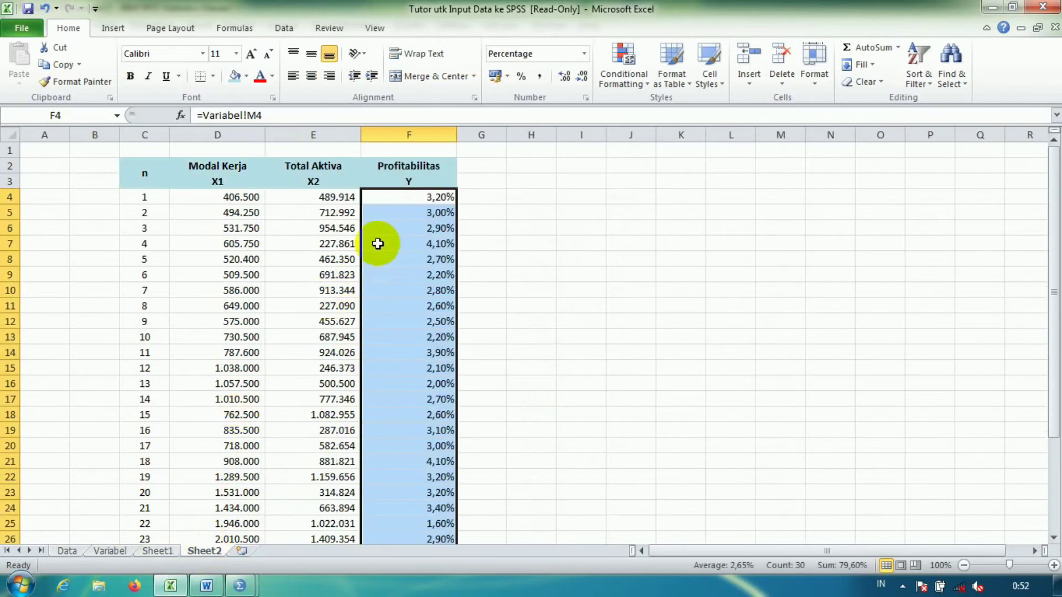
{"action": "left_click", "coordinate": [437, 197]}
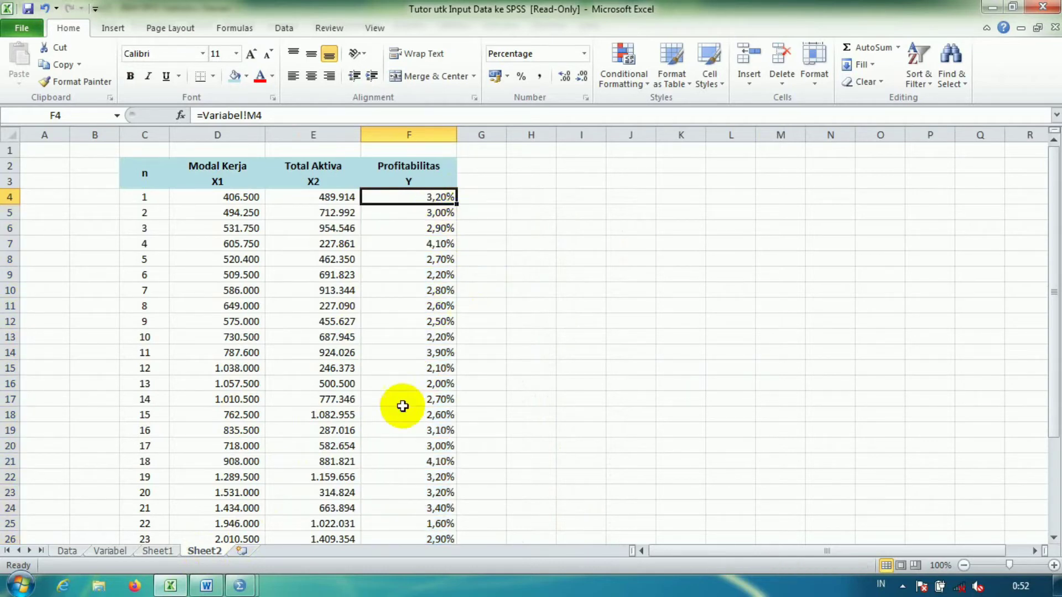
{"action": "scroll", "coordinate": [403, 403], "scroll_direction": "down", "scroll_amount": 6}
{"action": "scroll", "coordinate": [403, 403], "scroll_direction": "up", "scroll_amount": 6}
- Copy D4:F33 from Sheet2, paste it over the SPSS data starting at row 1 of X1, and check the pasted rows
{"action": "left_click_drag", "start_coordinate": [230, 198], "coordinate": [417, 513]}
{"action": "scroll", "coordinate": [409, 431], "scroll_direction": "up", "scroll_amount": 3}
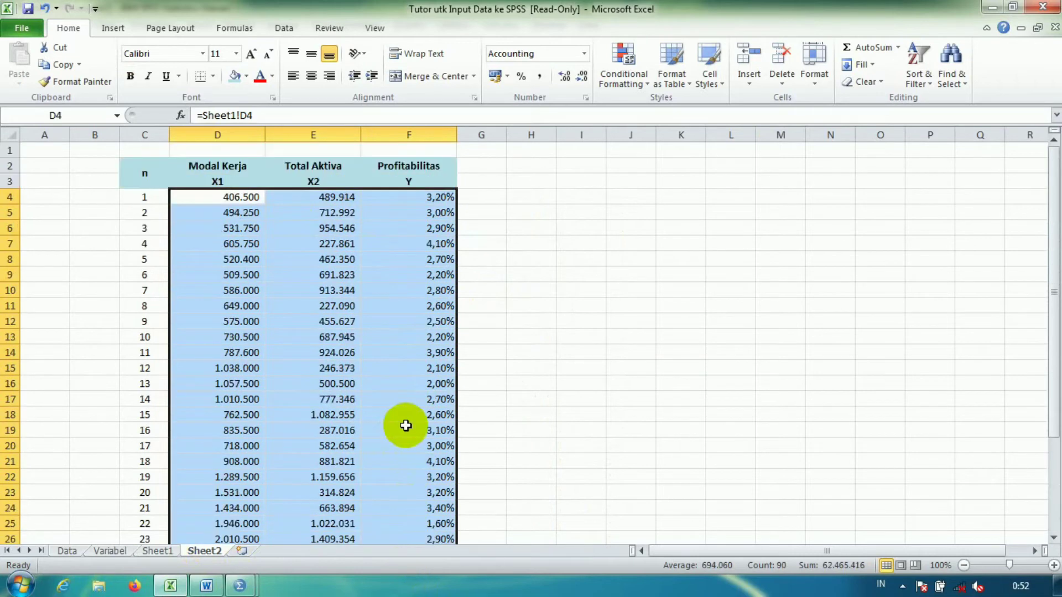
{"action": "right_click", "coordinate": [378, 230]}
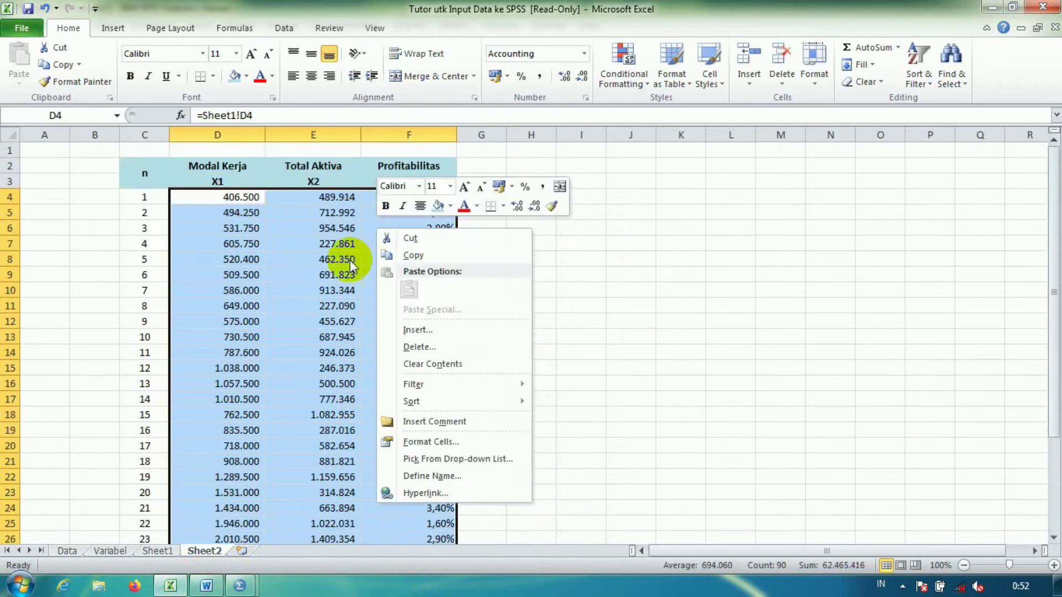
{"action": "left_click", "coordinate": [426, 255]}
{"action": "mouse_move", "coordinate": [235, 590]}
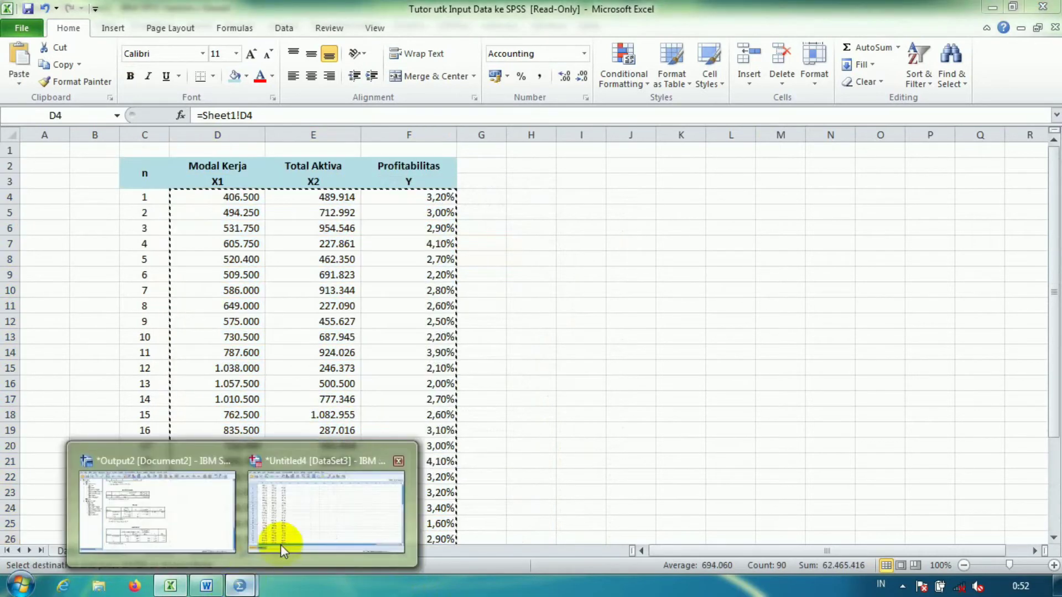
{"action": "left_click", "coordinate": [280, 540]}
{"action": "right_click", "coordinate": [111, 115]}
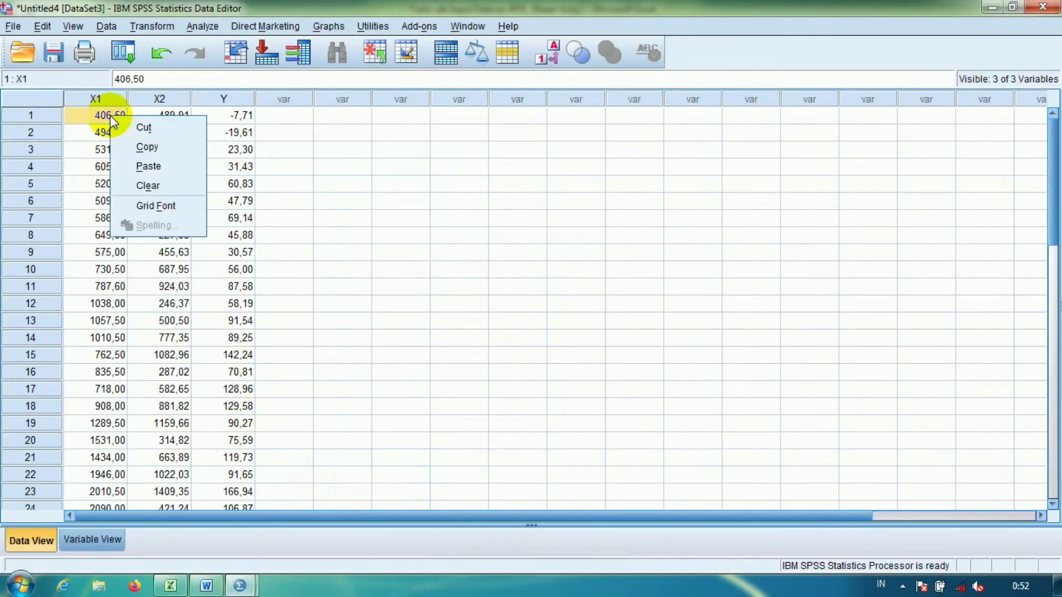
{"action": "left_click", "coordinate": [164, 166]}
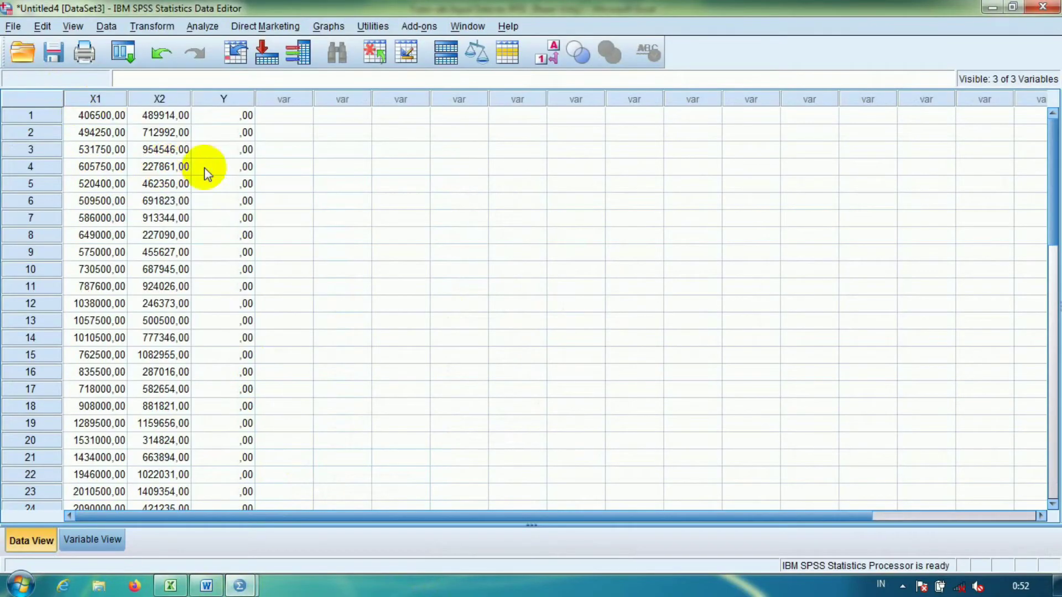
{"action": "scroll", "coordinate": [249, 285], "scroll_direction": "down", "scroll_amount": 4}
{"action": "scroll", "coordinate": [249, 327], "scroll_direction": "up", "scroll_amount": 4}
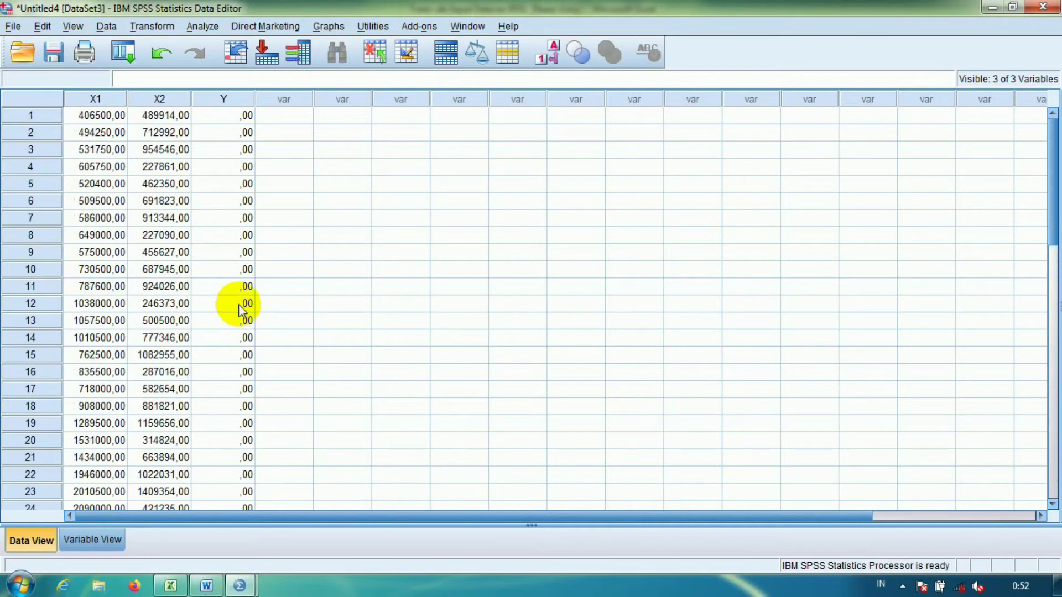
{"action": "scroll", "coordinate": [214, 381], "scroll_direction": "down", "scroll_amount": 3}
{"action": "scroll", "coordinate": [225, 373], "scroll_direction": "up", "scroll_amount": 3}
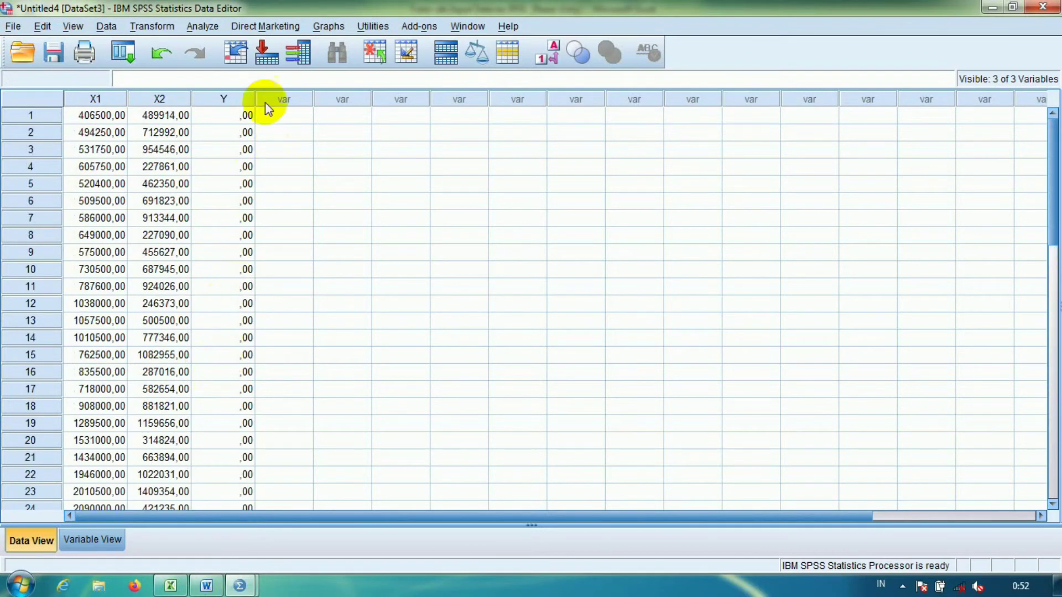
- Run a Linear Regression on the pasted Sheet2 data with Y as dependent and X1 and X2 as independent variables
{"action": "left_click", "coordinate": [202, 26]}
{"action": "mouse_move", "coordinate": [310, 189]}
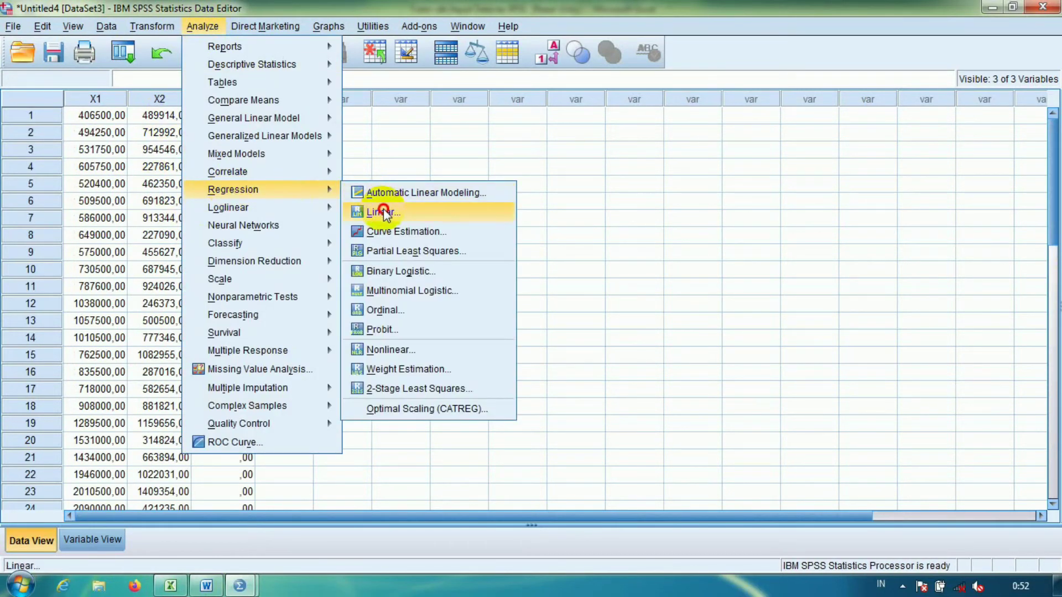
{"action": "left_click", "coordinate": [383, 212]}
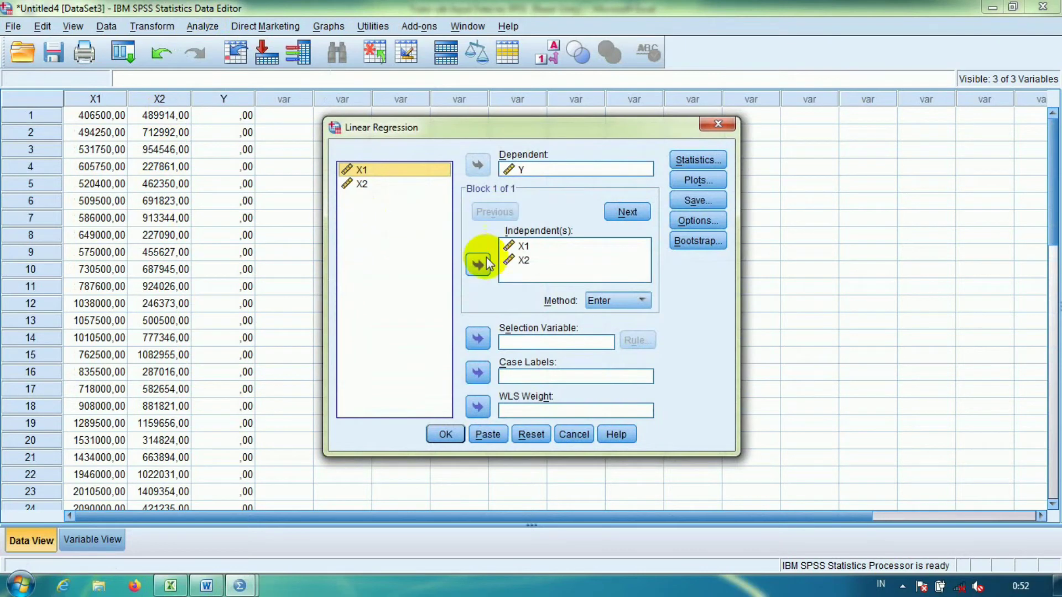
{"action": "left_click", "coordinate": [445, 434]}
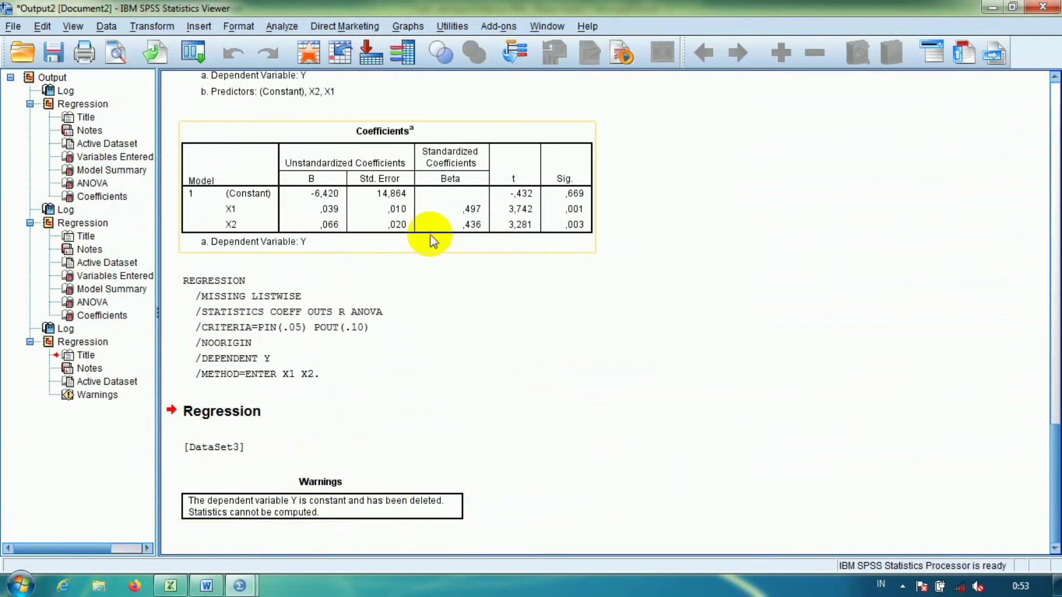
- Return to the SPSS data editor and inspect the Y values across all 30 rows
{"action": "mouse_move", "coordinate": [243, 587]}
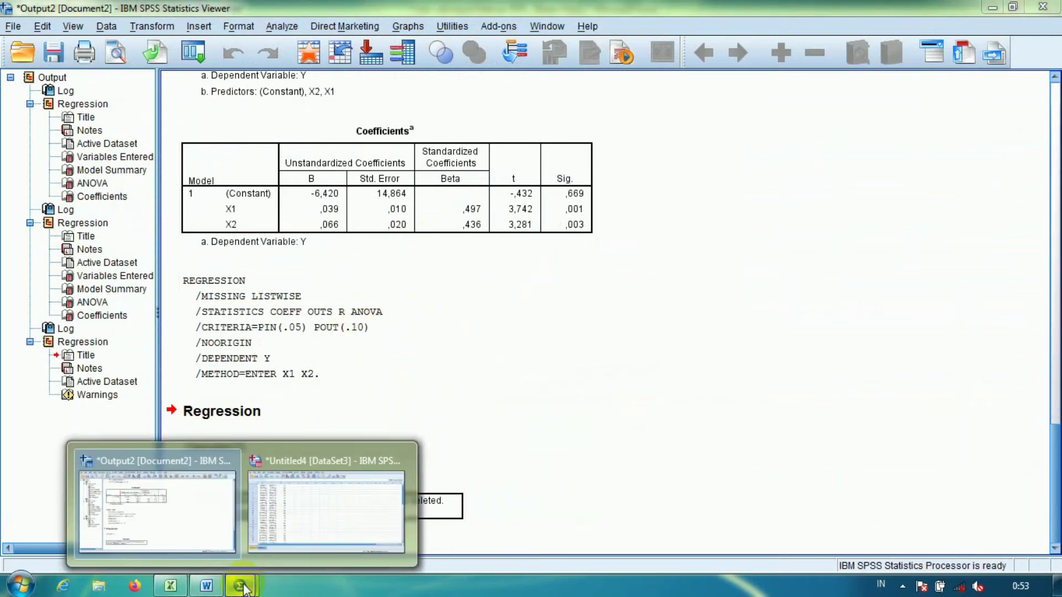
{"action": "left_click", "coordinate": [305, 516]}
{"action": "scroll", "coordinate": [232, 144], "scroll_direction": "down", "scroll_amount": 7}
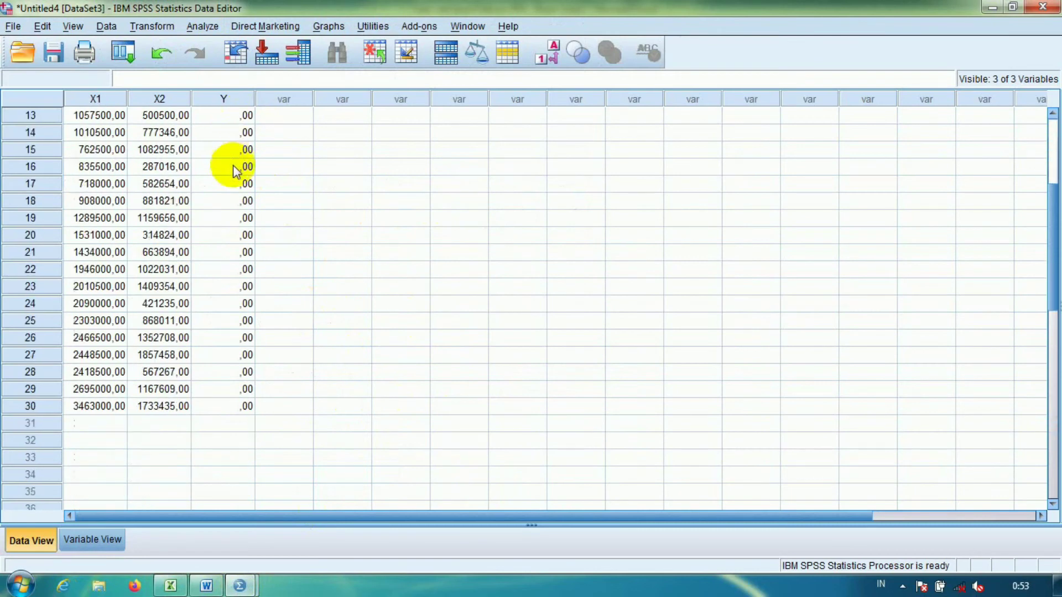
{"action": "scroll", "coordinate": [221, 271], "scroll_direction": "up", "scroll_amount": 7}
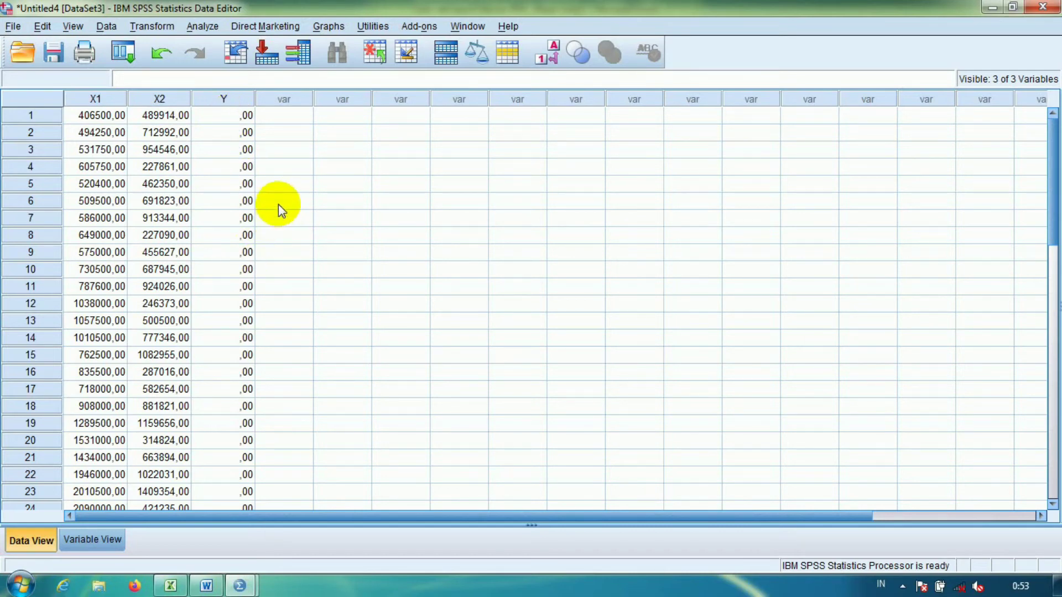
- Switch back to the Excel workbook, cancel the pending copy, and enter the formula =D4/1000 in cell H4 of Sheet2
{"action": "left_click", "coordinate": [163, 588]}
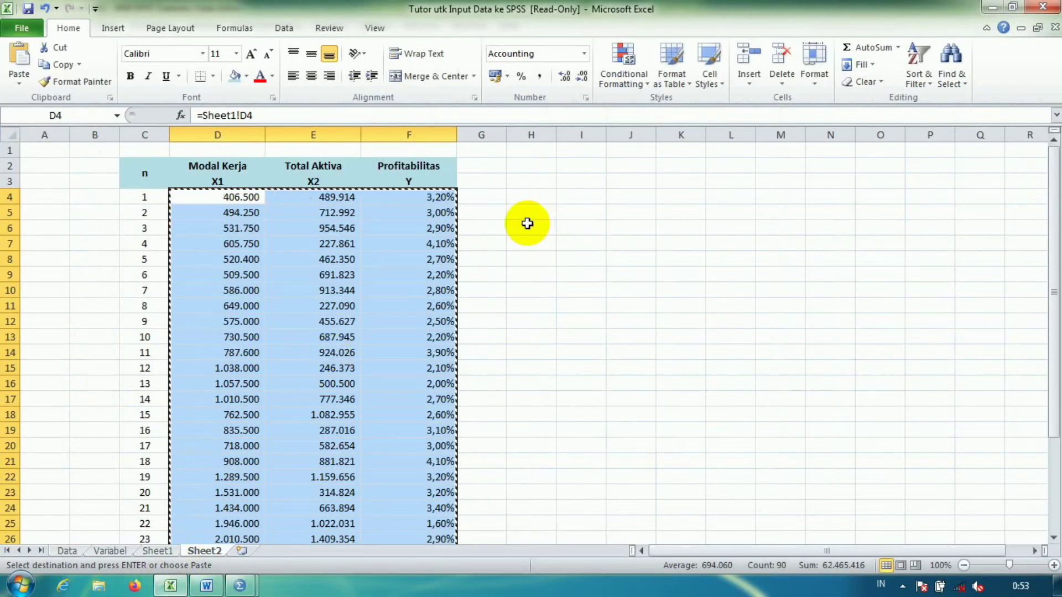
{"action": "key", "text": "Escape"}
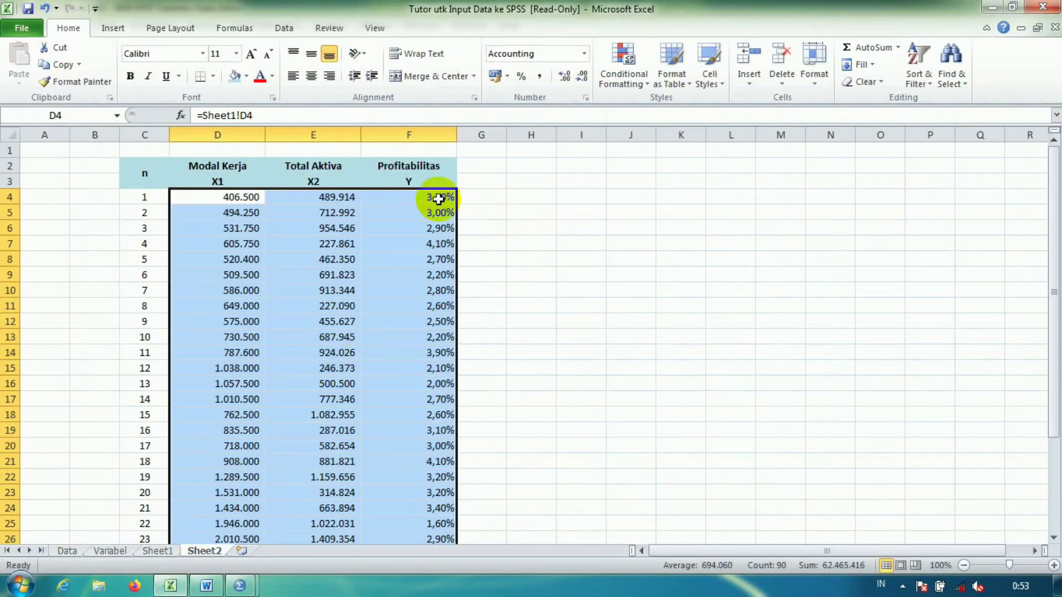
{"action": "left_click", "coordinate": [535, 194]}
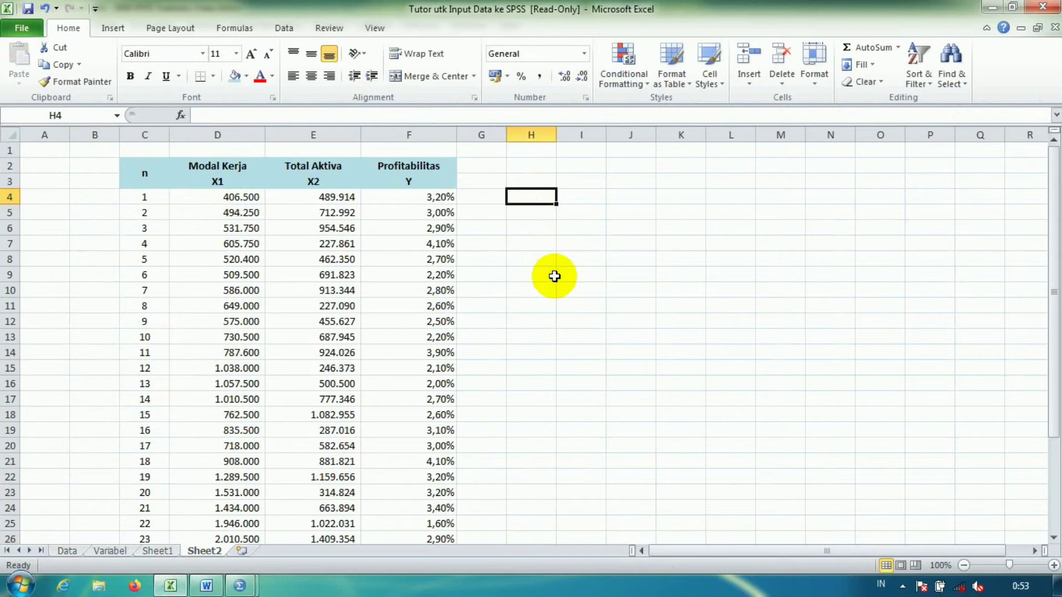
{"action": "type", "text": "="}
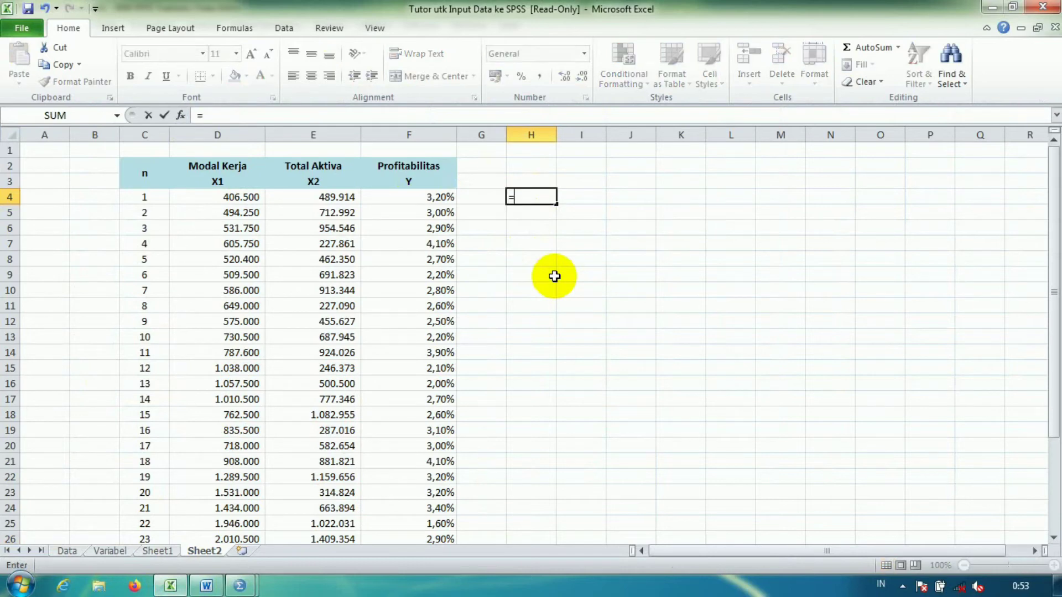
{"action": "left_click", "coordinate": [239, 198]}
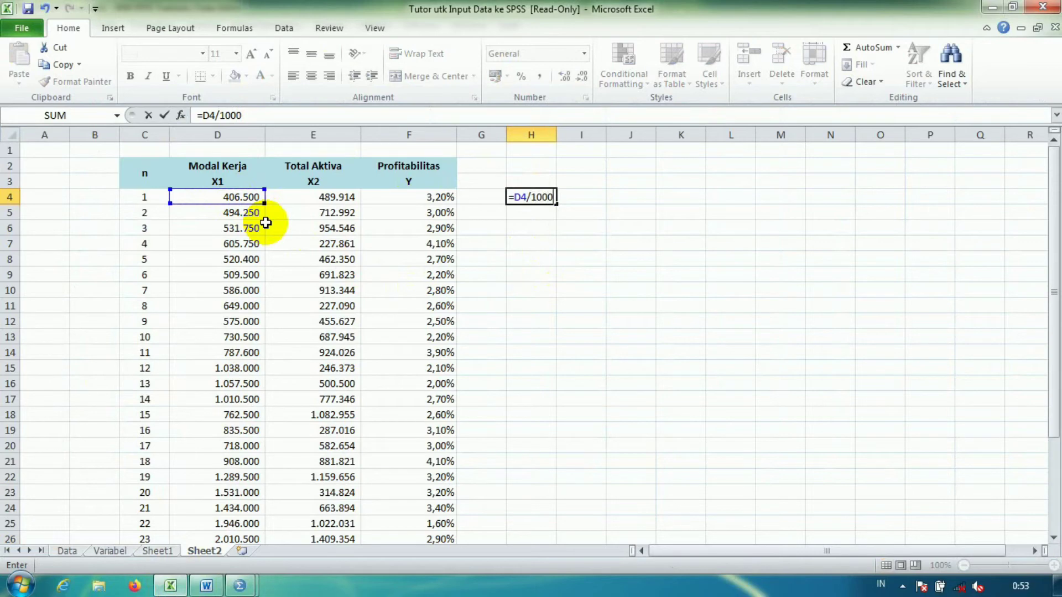
{"action": "key", "text": "Return"}
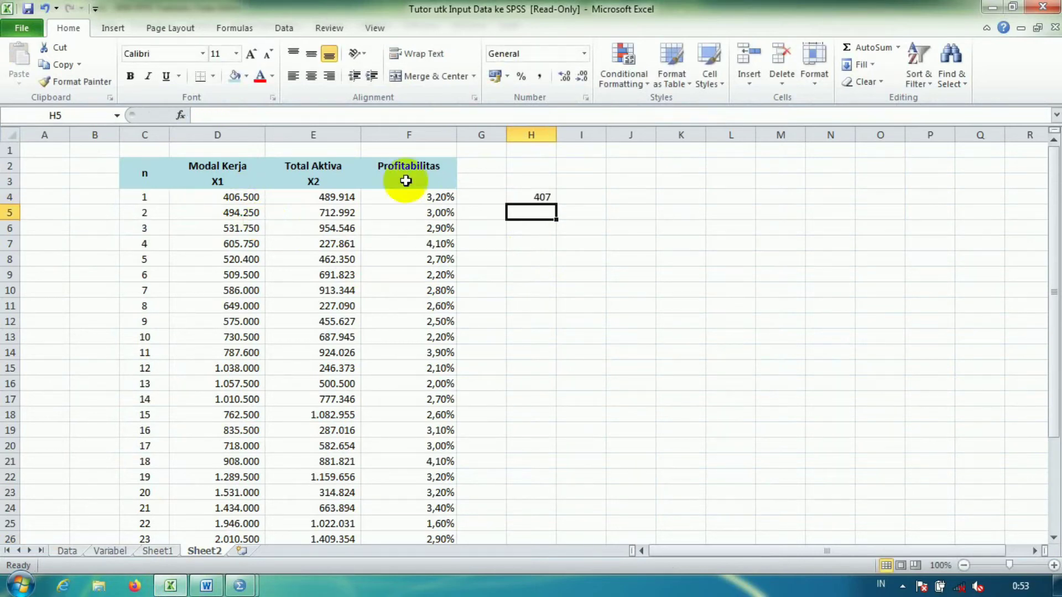
{"action": "left_click", "coordinate": [541, 196]}
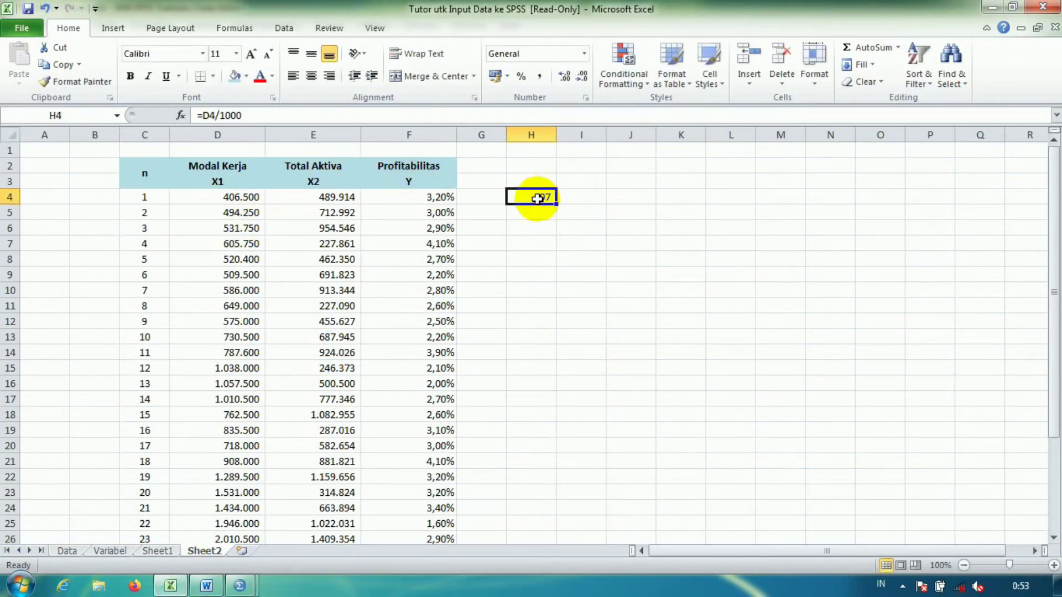
- Show H4 with two decimals, fill its formula down to H33, and widen column H to fit the values
{"action": "left_click", "coordinate": [567, 76]}
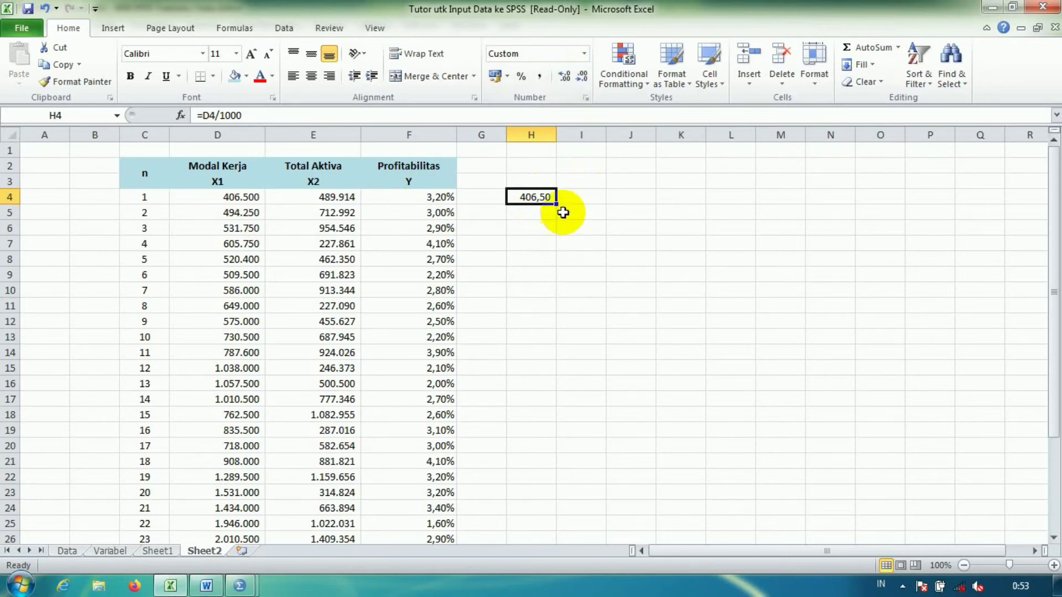
{"action": "left_click_drag", "start_coordinate": [558, 204], "coordinate": [536, 513]}
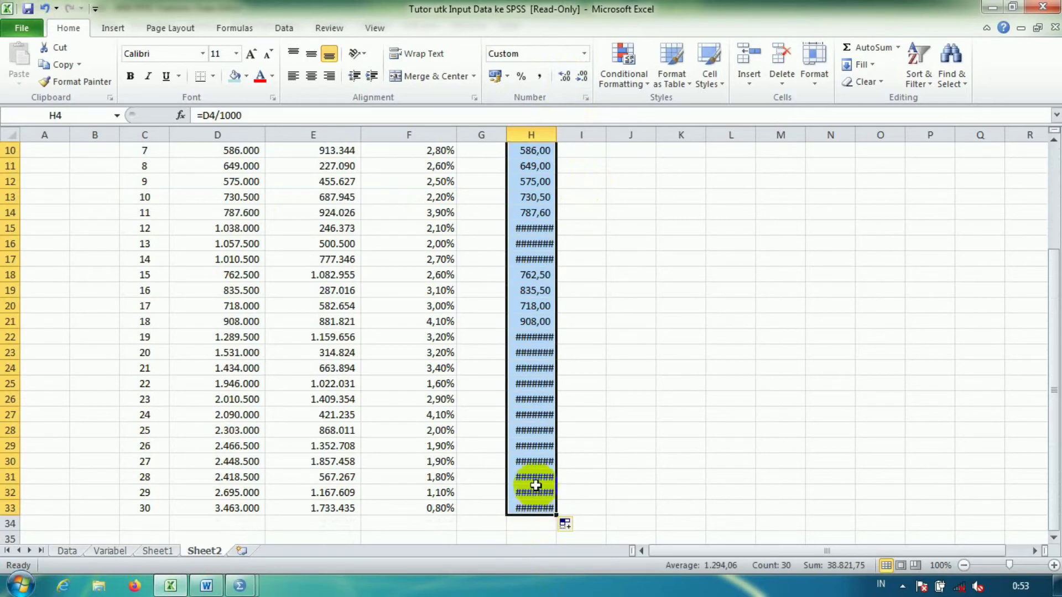
{"action": "scroll", "coordinate": [536, 388], "scroll_direction": "up", "scroll_amount": 3}
{"action": "double_click", "coordinate": [556, 135]}
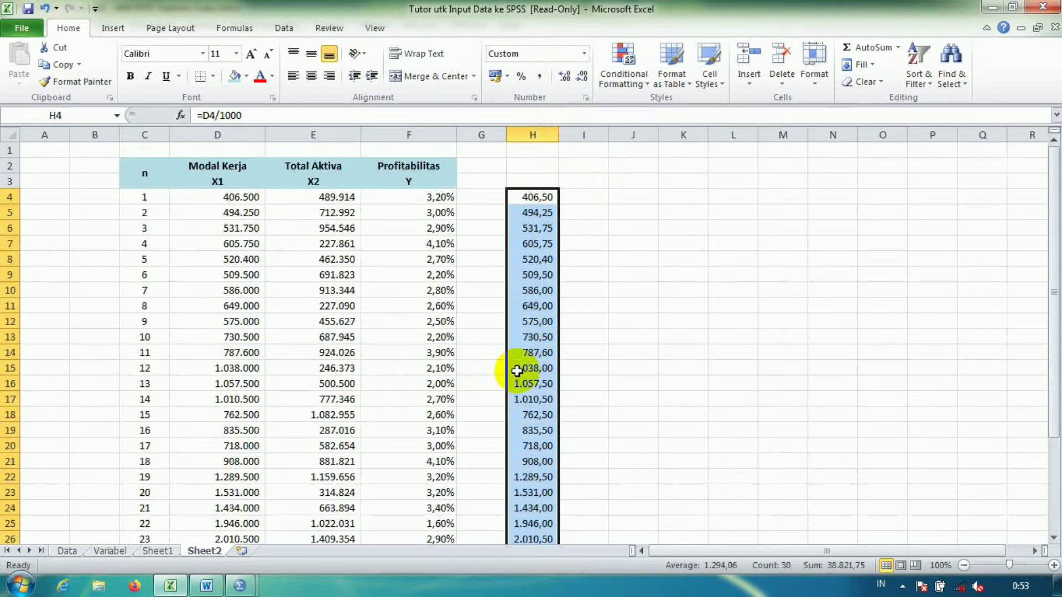
- Extend the divide-by-1000 formula into column I for rows 4 to 33 and fit the column width
{"action": "left_click", "coordinate": [546, 196]}
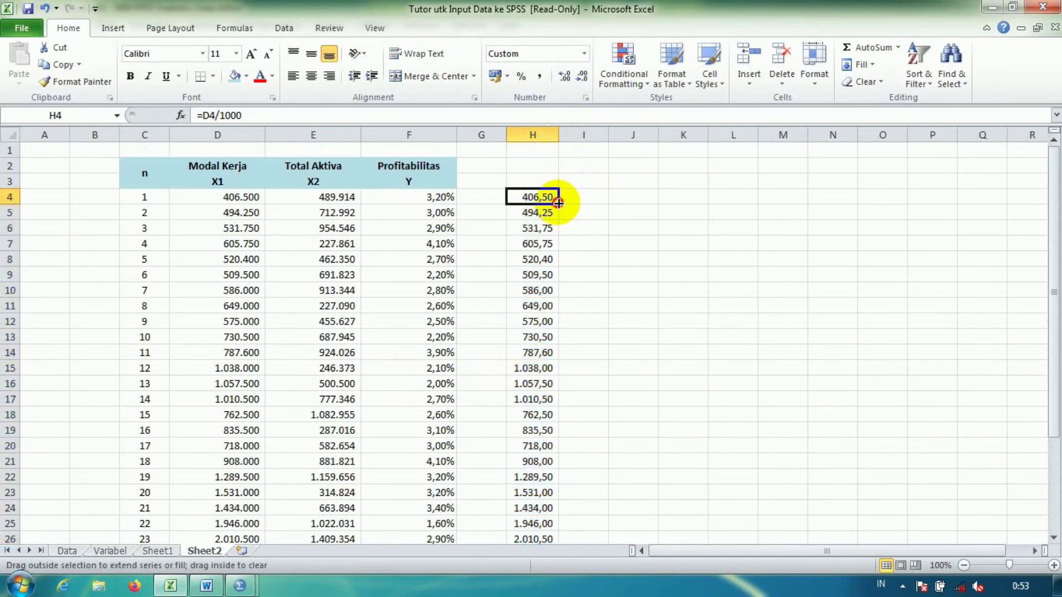
{"action": "left_click_drag", "start_coordinate": [558, 203], "coordinate": [585, 519]}
{"action": "left_click", "coordinate": [605, 199]}
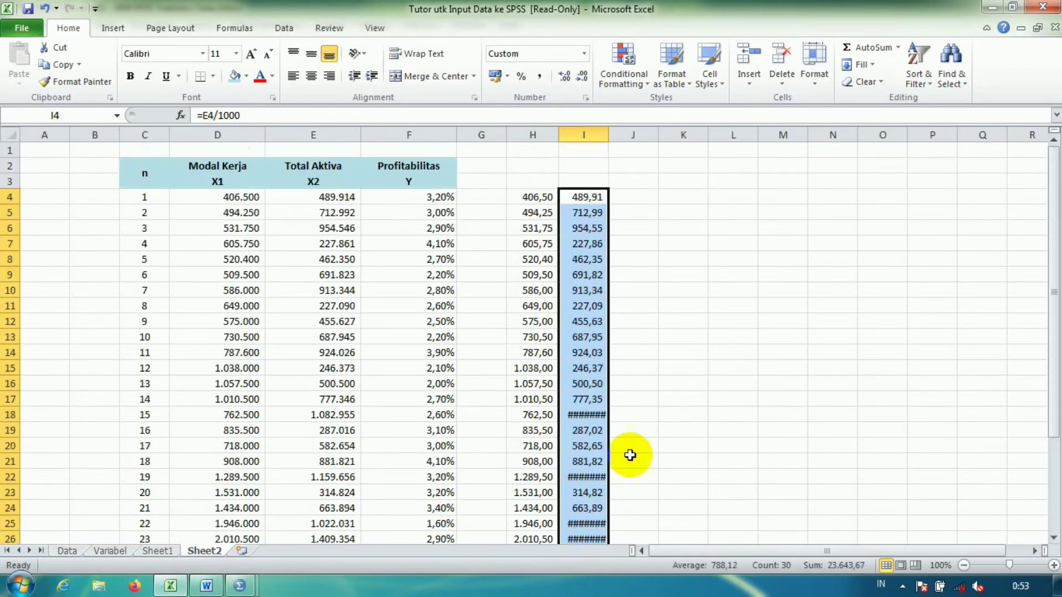
{"action": "double_click", "coordinate": [609, 135]}
- Select J4 and compare the percentage Y values in Sheet2 with the Y column in the SPSS data editor
{"action": "left_click", "coordinate": [624, 198]}
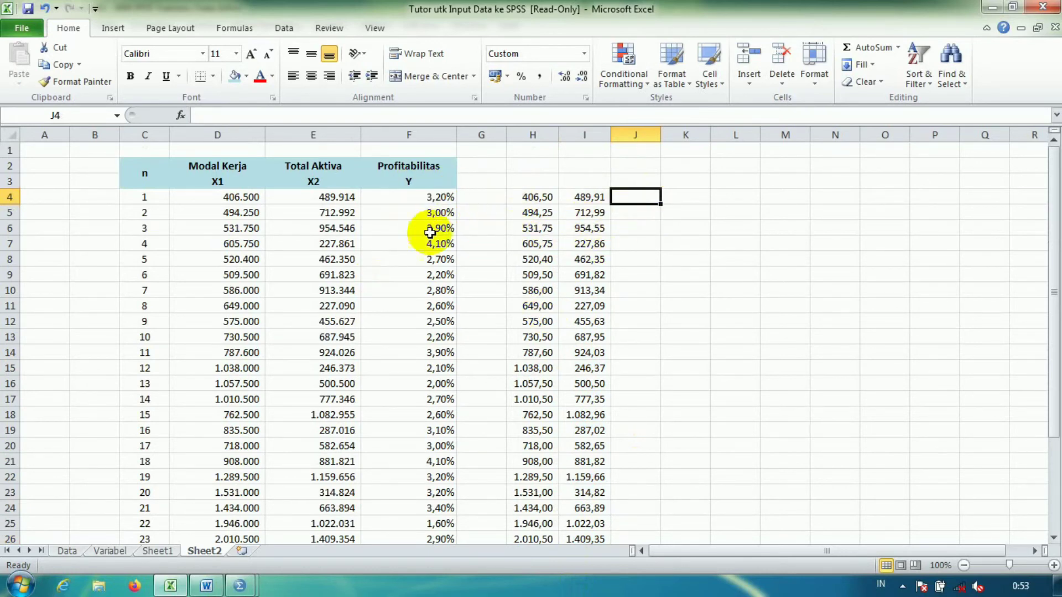
{"action": "scroll", "coordinate": [415, 498], "scroll_direction": "down", "scroll_amount": 3}
{"action": "scroll", "coordinate": [420, 493], "scroll_direction": "down", "scroll_amount": 2}
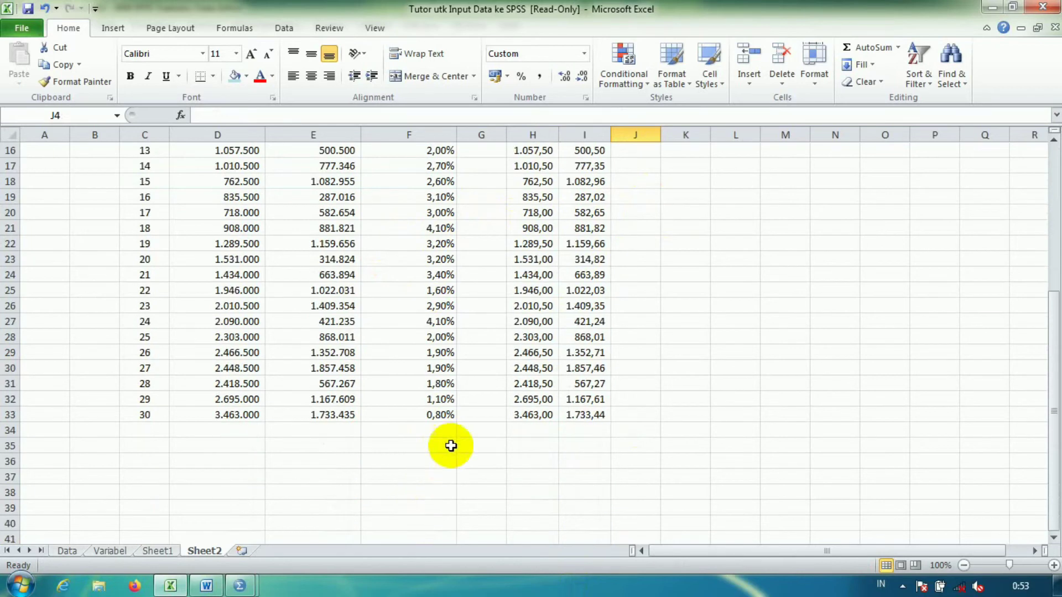
{"action": "mouse_move", "coordinate": [239, 587]}
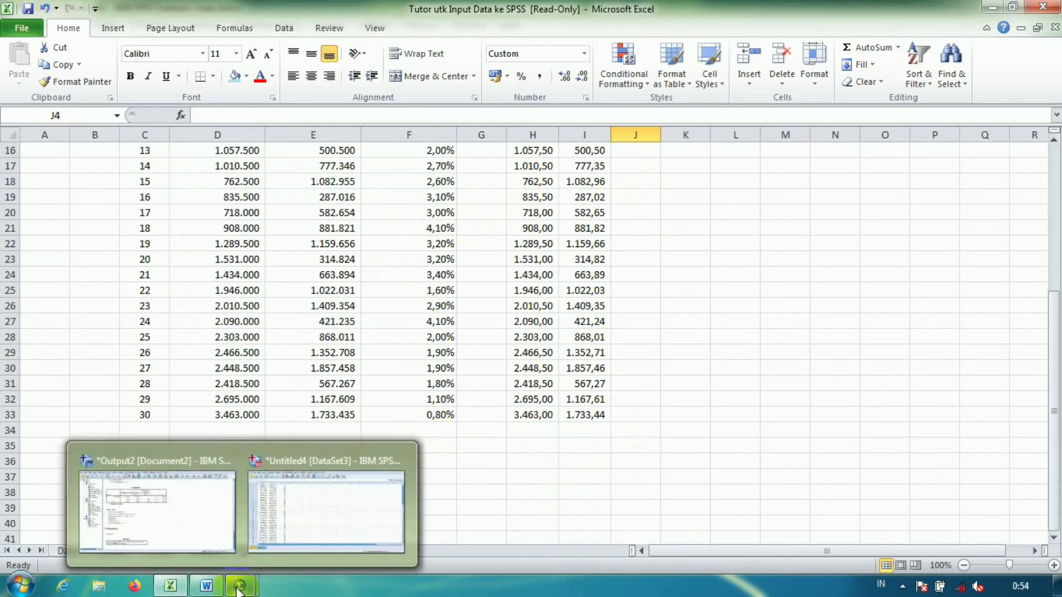
{"action": "left_click", "coordinate": [304, 526]}
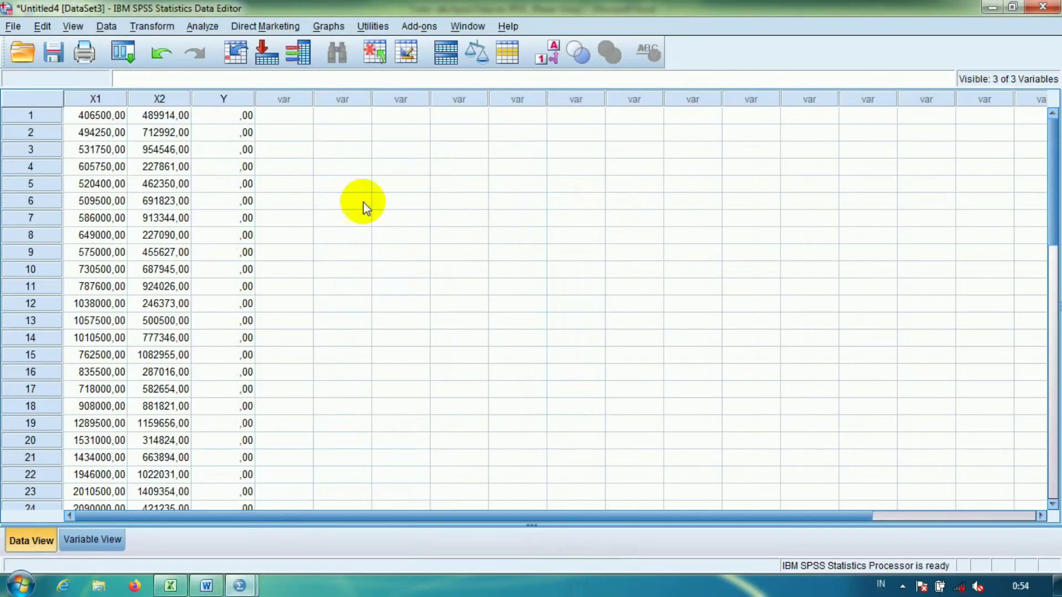
{"action": "left_click", "coordinate": [178, 588]}
{"action": "scroll", "coordinate": [465, 307], "scroll_direction": "up", "scroll_amount": 5}
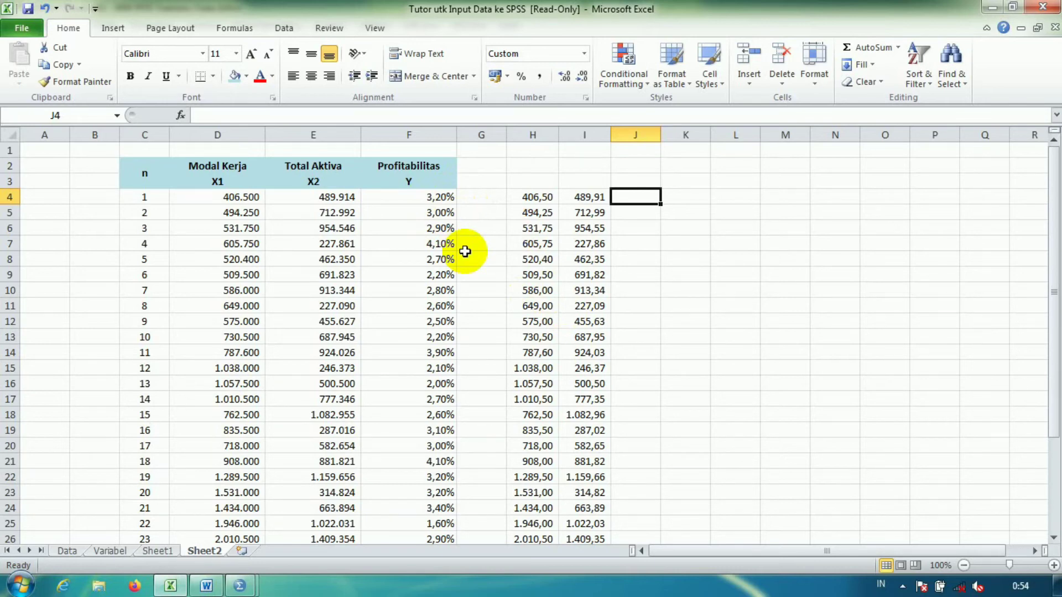
- Enter =F4 in J4, show it with three decimals, and fill the formula down to J33
{"action": "type", "text": "="}
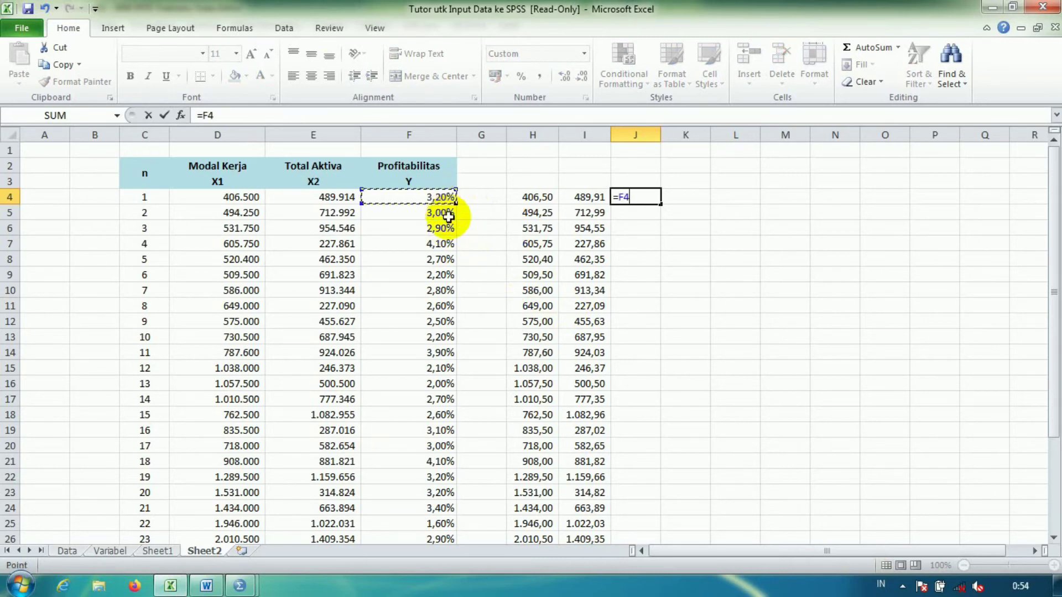
{"action": "key", "text": "Return"}
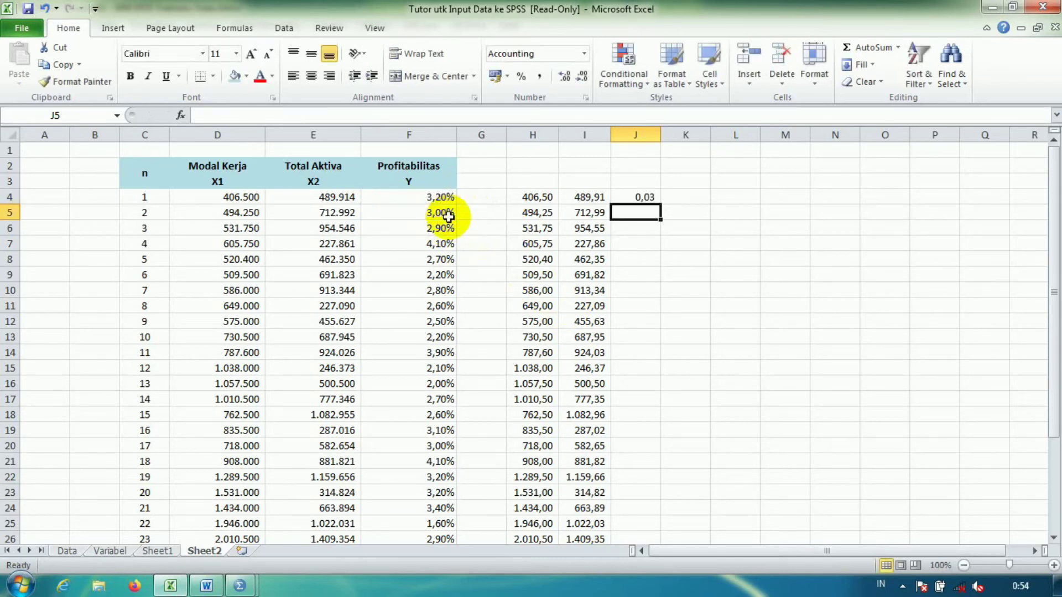
{"action": "left_click", "coordinate": [642, 198]}
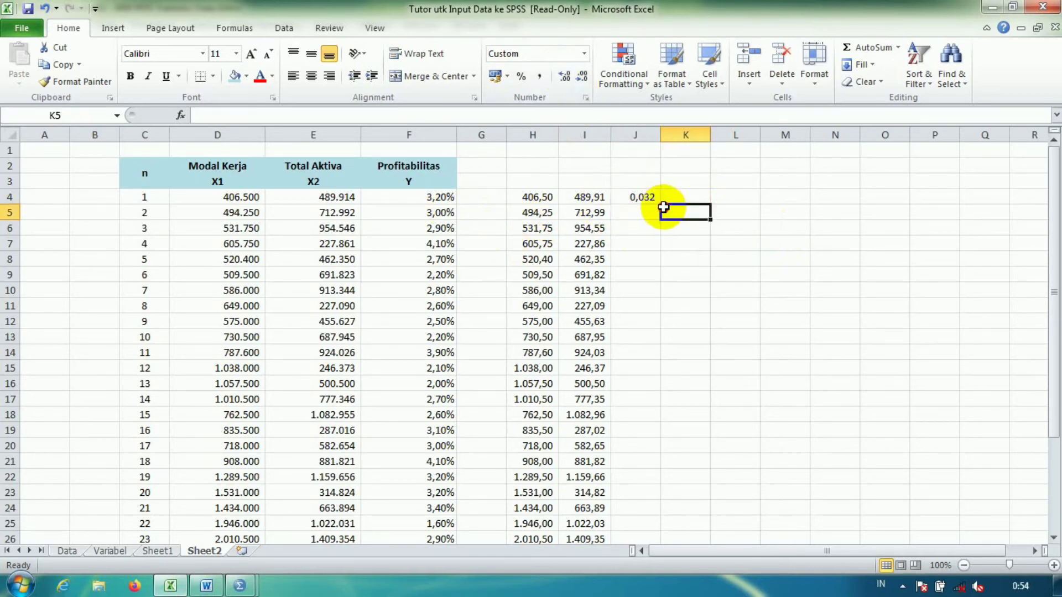
{"action": "left_click_drag", "start_coordinate": [663, 205], "coordinate": [618, 508]}
{"action": "scroll", "coordinate": [618, 508], "scroll_direction": "up", "scroll_amount": 3}
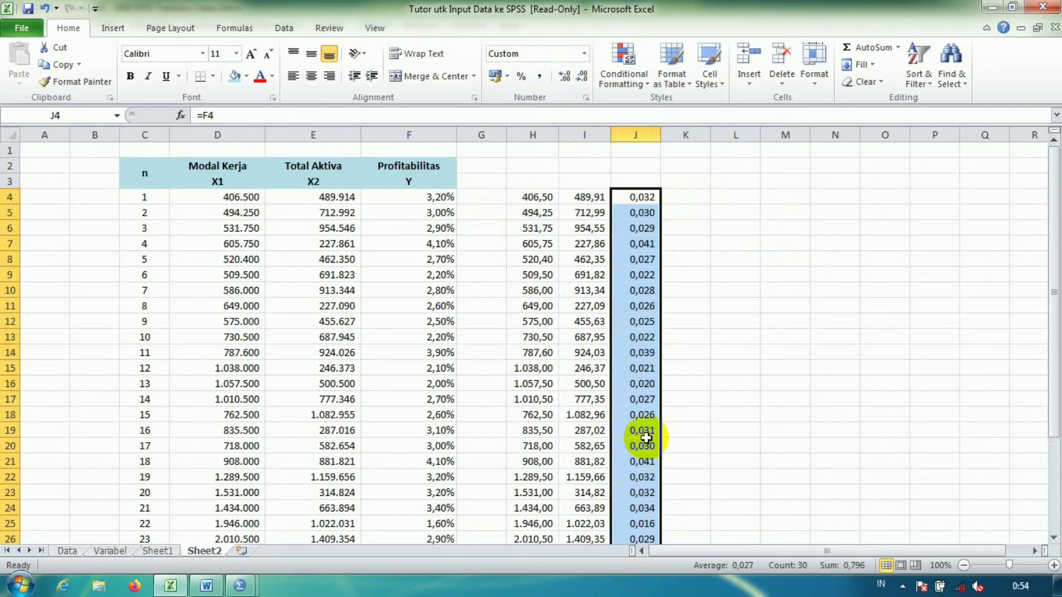
{"action": "left_click", "coordinate": [650, 205]}
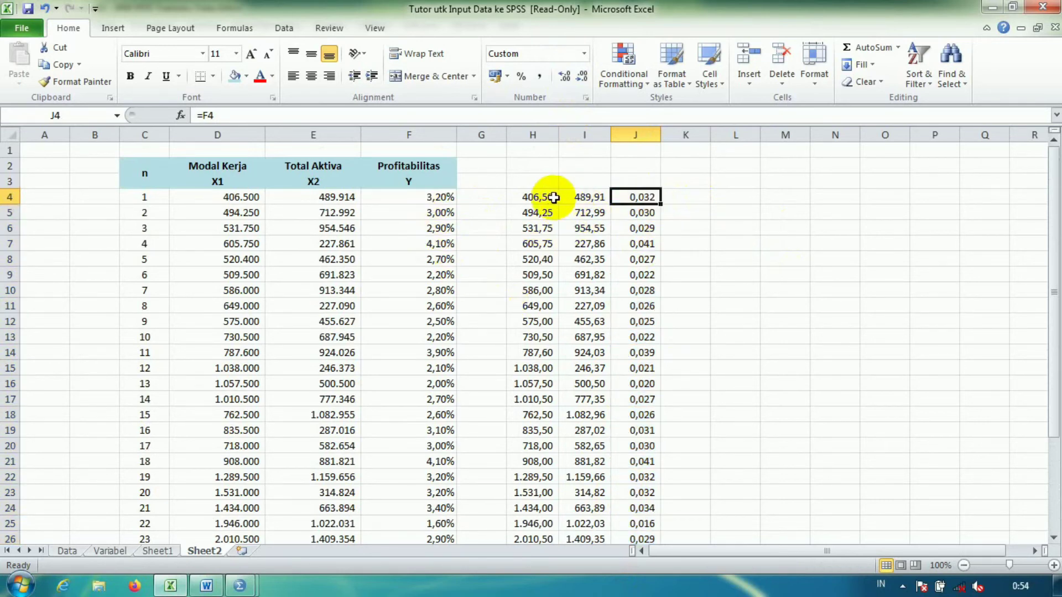
- Copy the range H4:J33 on Sheet2
{"action": "left_click_drag", "start_coordinate": [532, 200], "coordinate": [629, 198]}
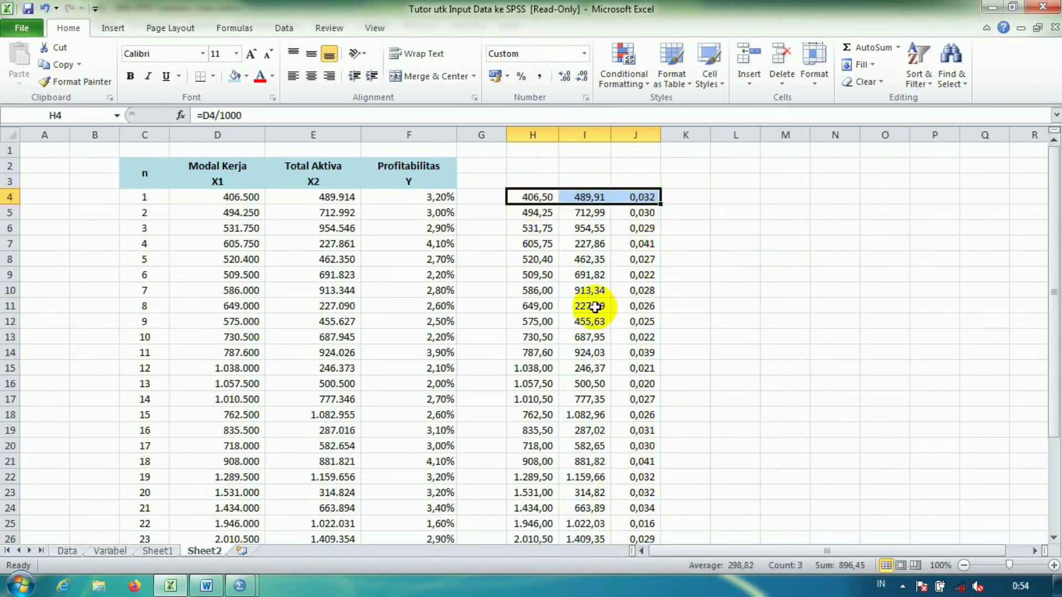
{"action": "left_click_drag", "start_coordinate": [544, 194], "coordinate": [642, 508]}
{"action": "scroll", "coordinate": [613, 420], "scroll_direction": "up", "scroll_amount": 3}
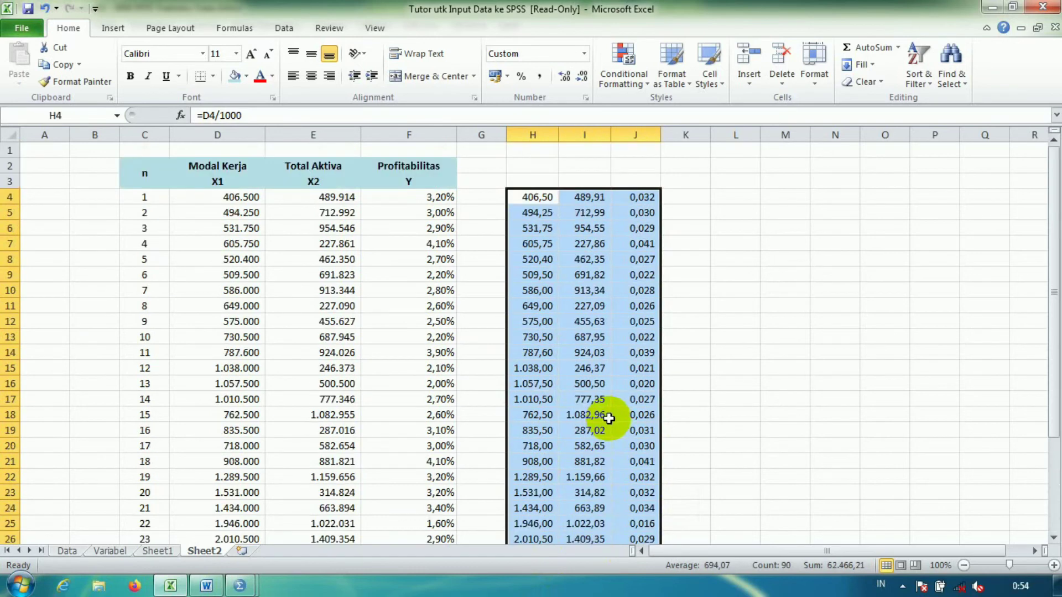
{"action": "right_click", "coordinate": [575, 212]}
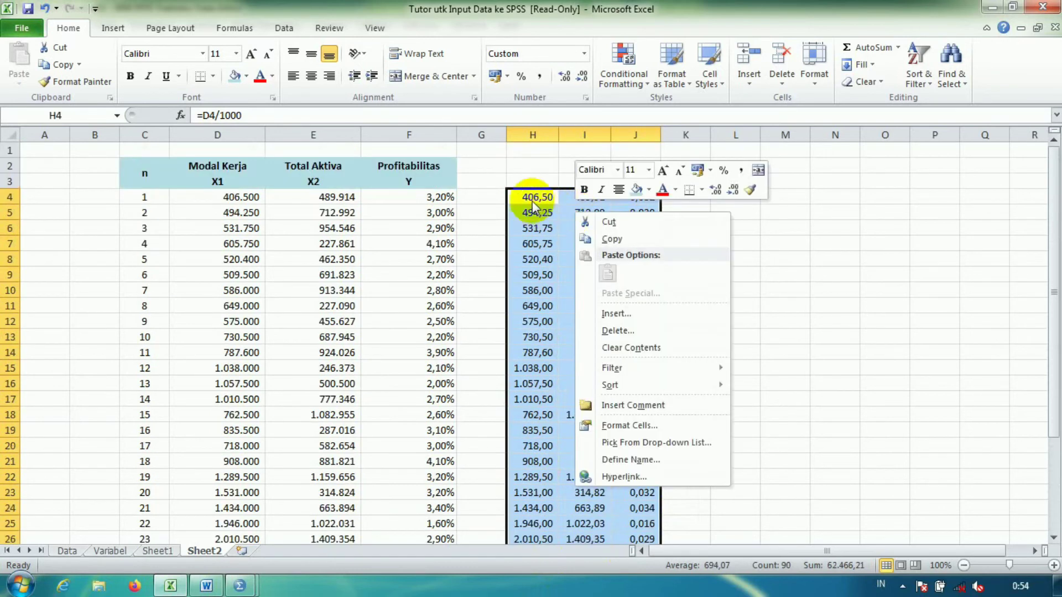
{"action": "left_click", "coordinate": [612, 239]}
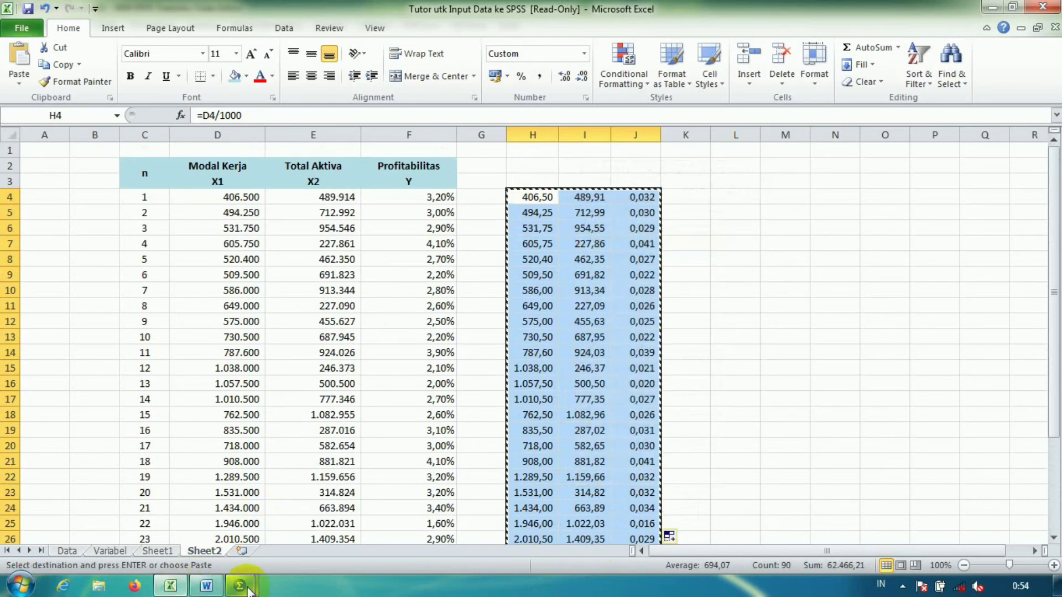
- Switch to the SPSS data editor, paste the copied data over the existing values from row 1 of X1, and check all 30 rows
{"action": "mouse_move", "coordinate": [244, 586]}
{"action": "left_click", "coordinate": [304, 502]}
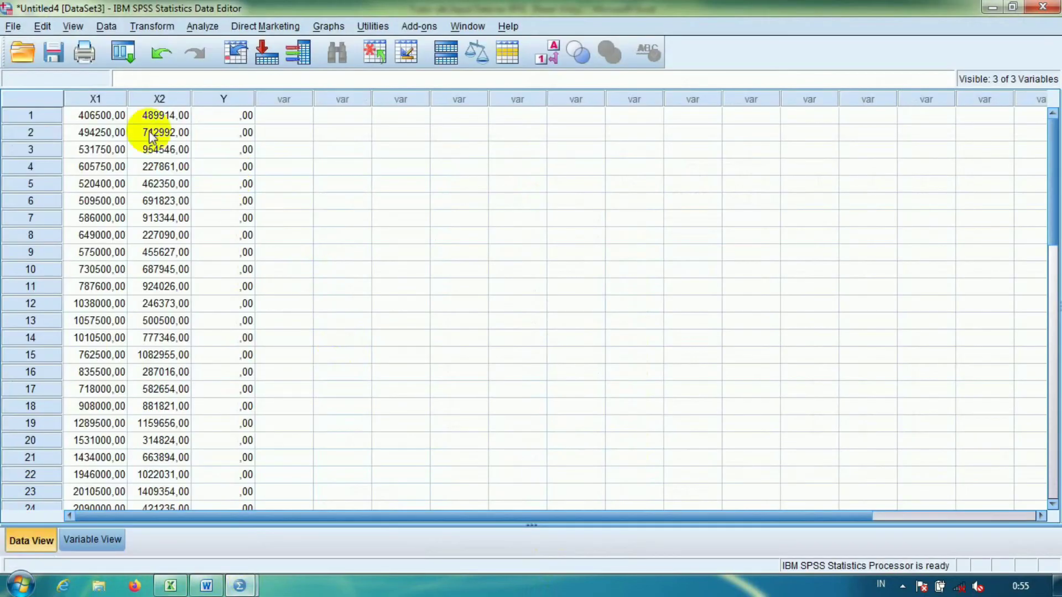
{"action": "right_click", "coordinate": [90, 117]}
{"action": "left_click", "coordinate": [155, 167]}
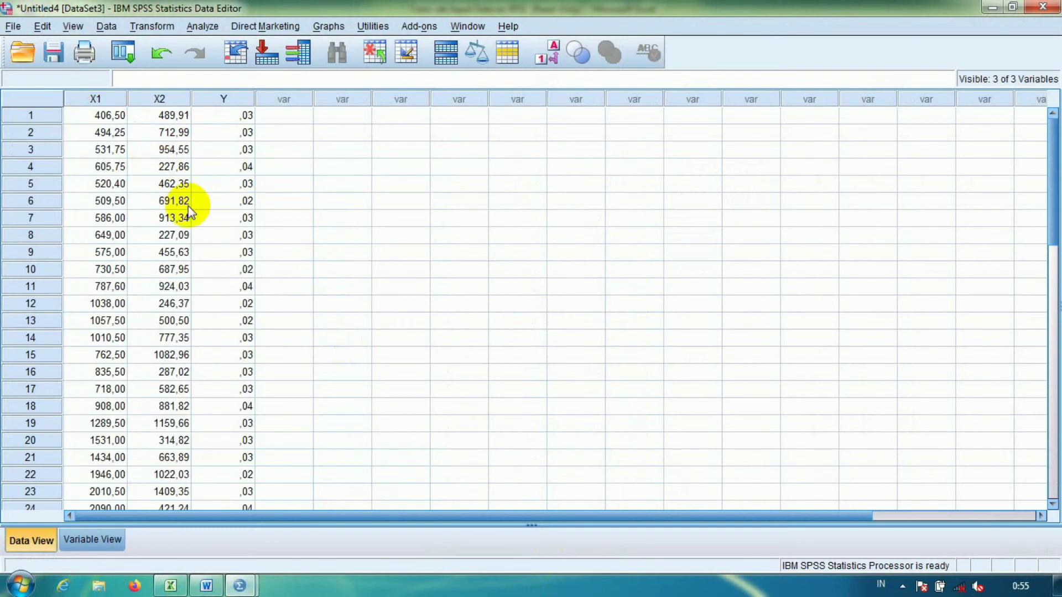
{"action": "scroll", "coordinate": [238, 122], "scroll_direction": "down", "scroll_amount": 1}
{"action": "scroll", "coordinate": [238, 123], "scroll_direction": "down", "scroll_amount": 3}
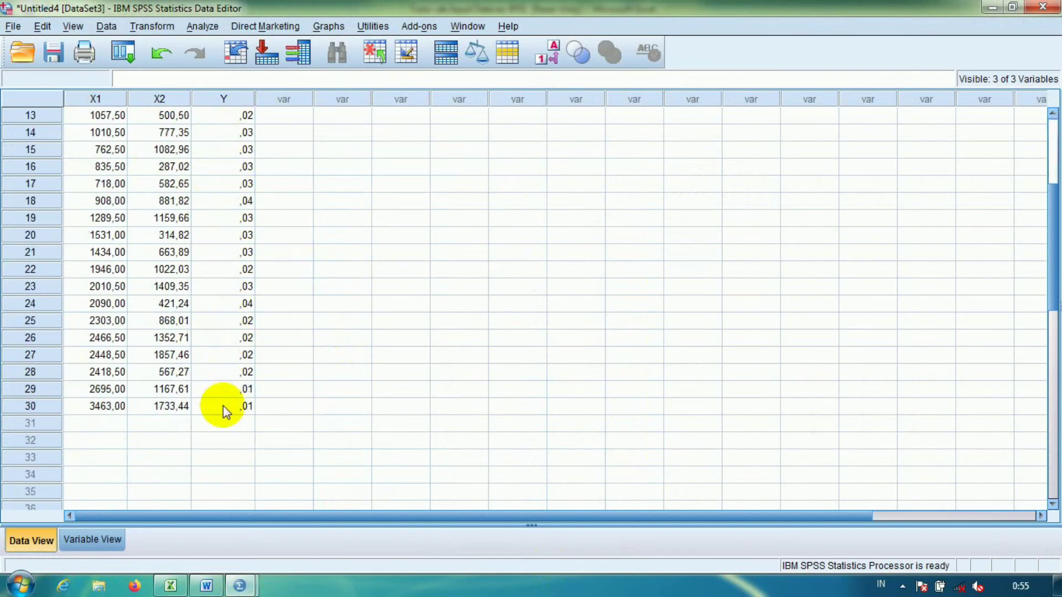
{"action": "scroll", "coordinate": [225, 409], "scroll_direction": "up", "scroll_amount": 4}
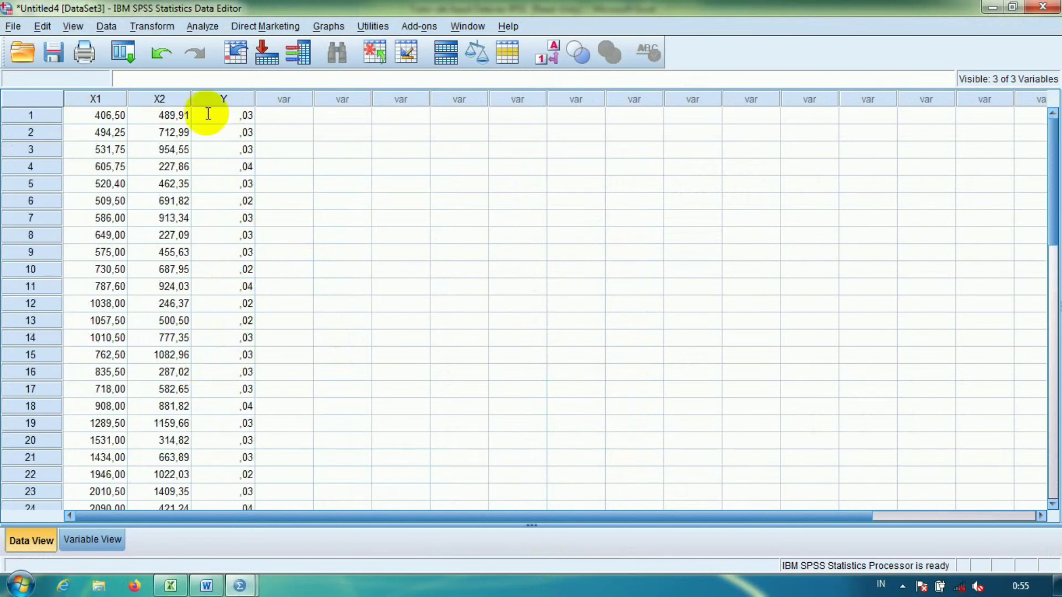
- Run a Linear Regression with Y as dependent and X1 and X2 as independent variables, and examine the Coefficients table
{"action": "left_click", "coordinate": [204, 24]}
{"action": "mouse_move", "coordinate": [235, 189]}
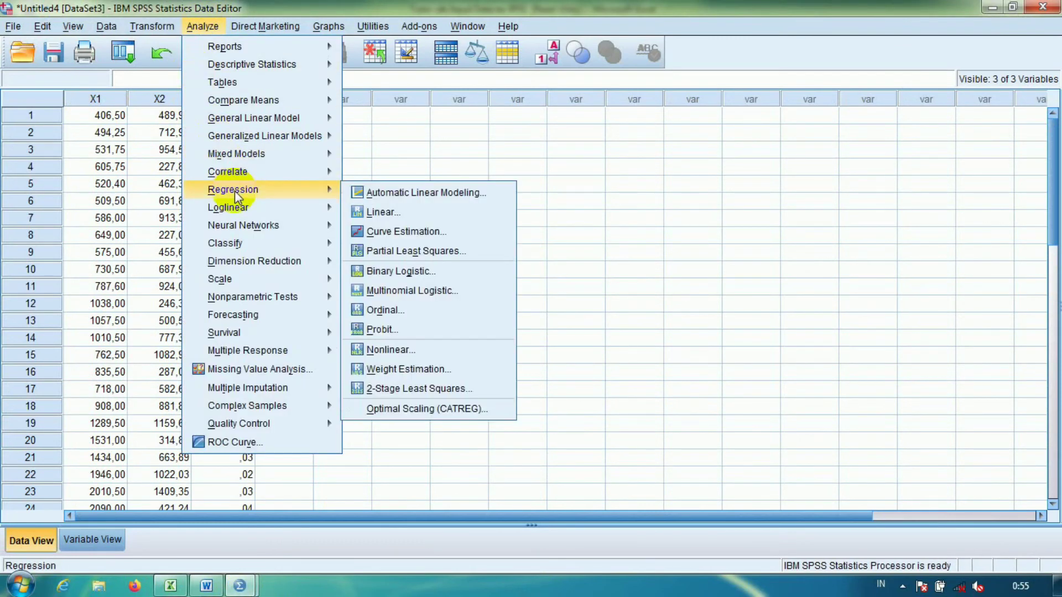
{"action": "left_click", "coordinate": [381, 212]}
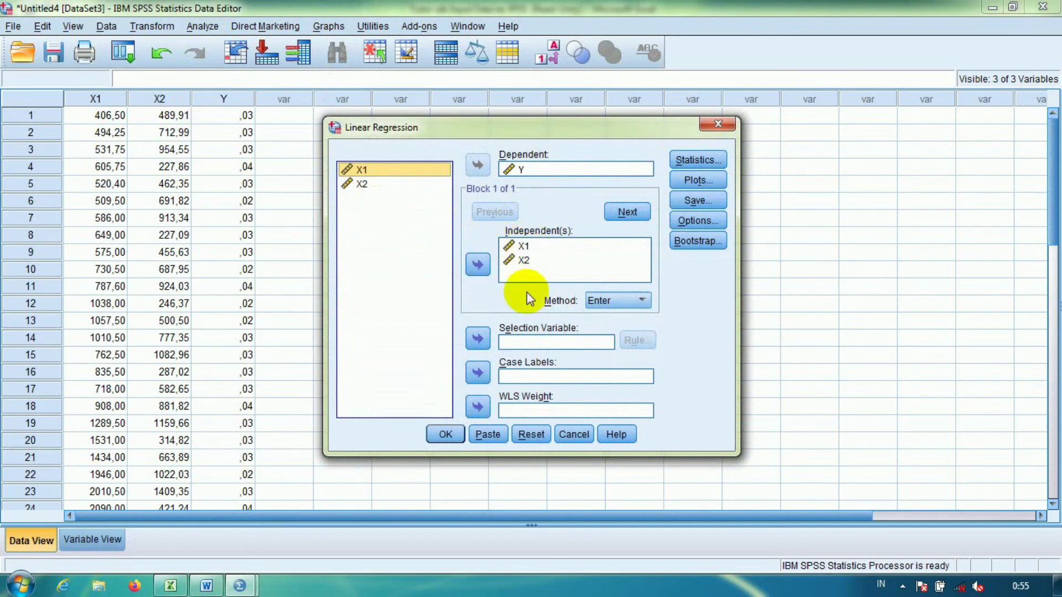
{"action": "left_click", "coordinate": [445, 434]}
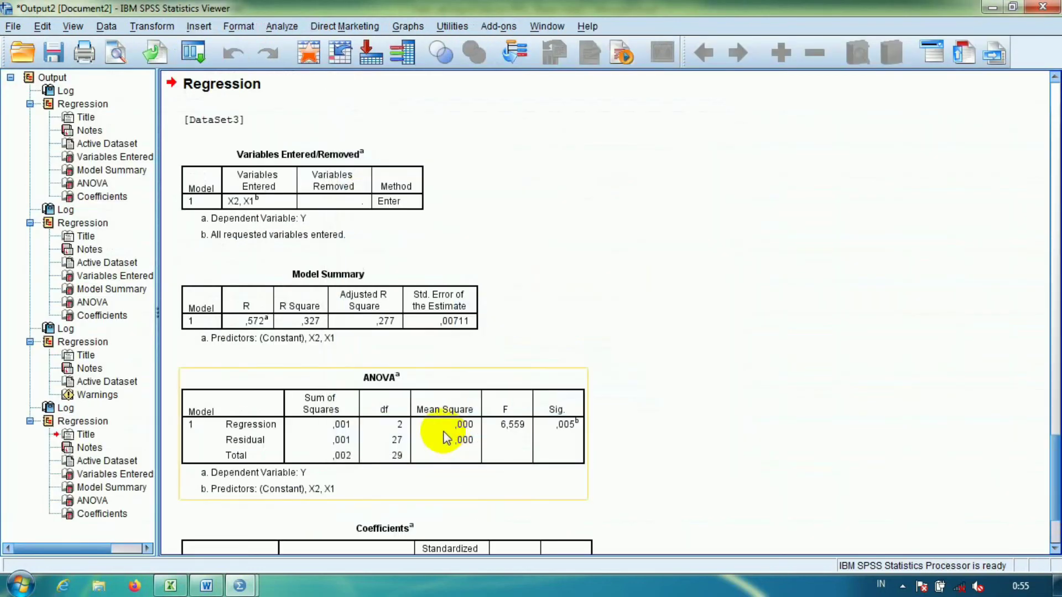
{"action": "scroll", "coordinate": [450, 437], "scroll_direction": "down", "scroll_amount": 5}
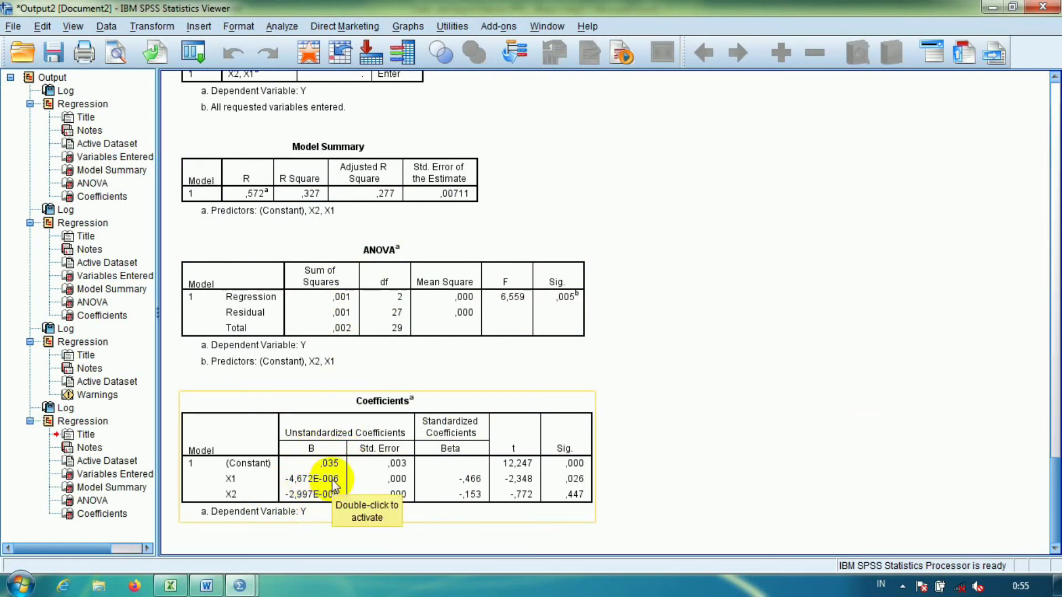
- Return to Sheet2 in Excel, compare F4 with its decimal version in J4, and cancel the pending copy
{"action": "left_click", "coordinate": [172, 587]}
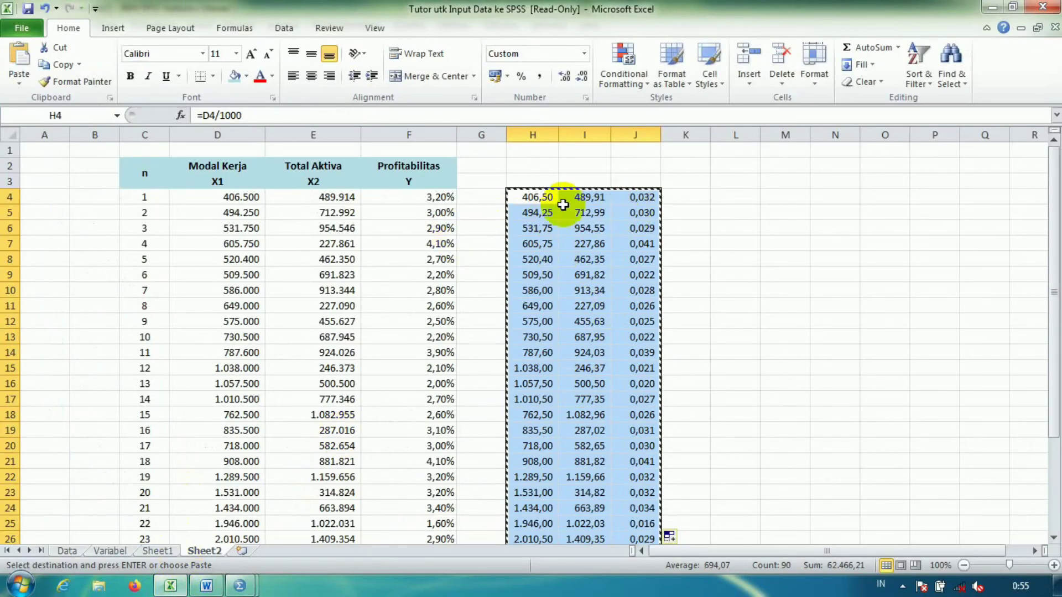
{"action": "left_click", "coordinate": [438, 200]}
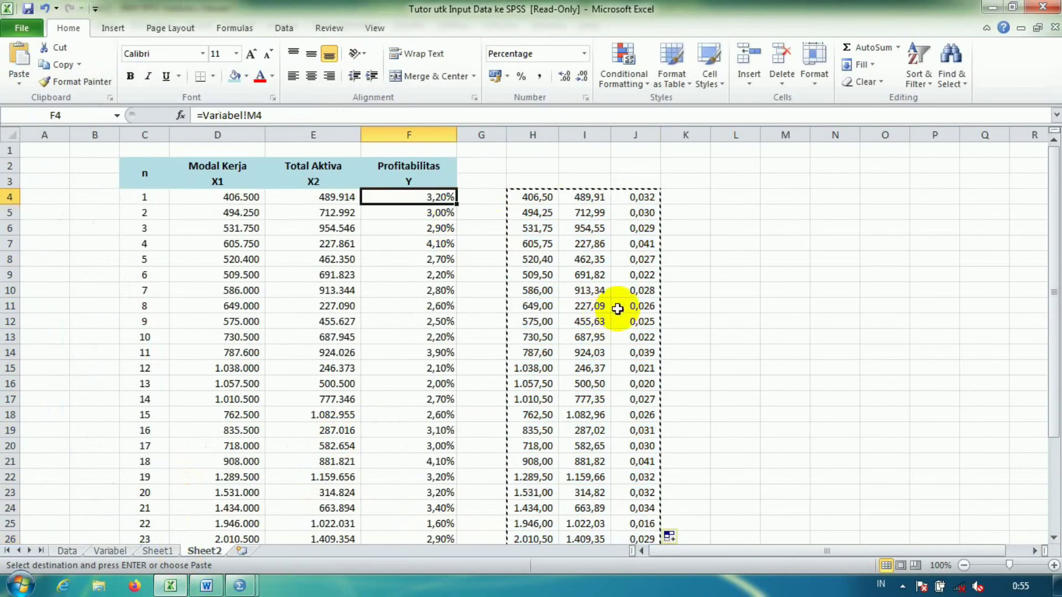
{"action": "left_click", "coordinate": [634, 198]}
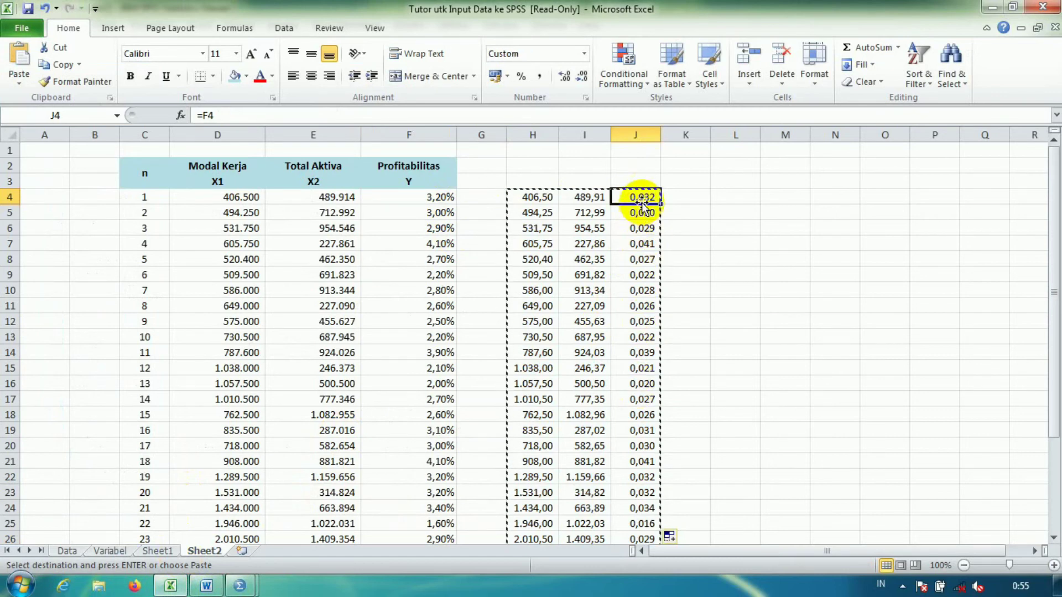
{"action": "key", "text": "Escape"}
{"action": "left_click", "coordinate": [654, 243]}
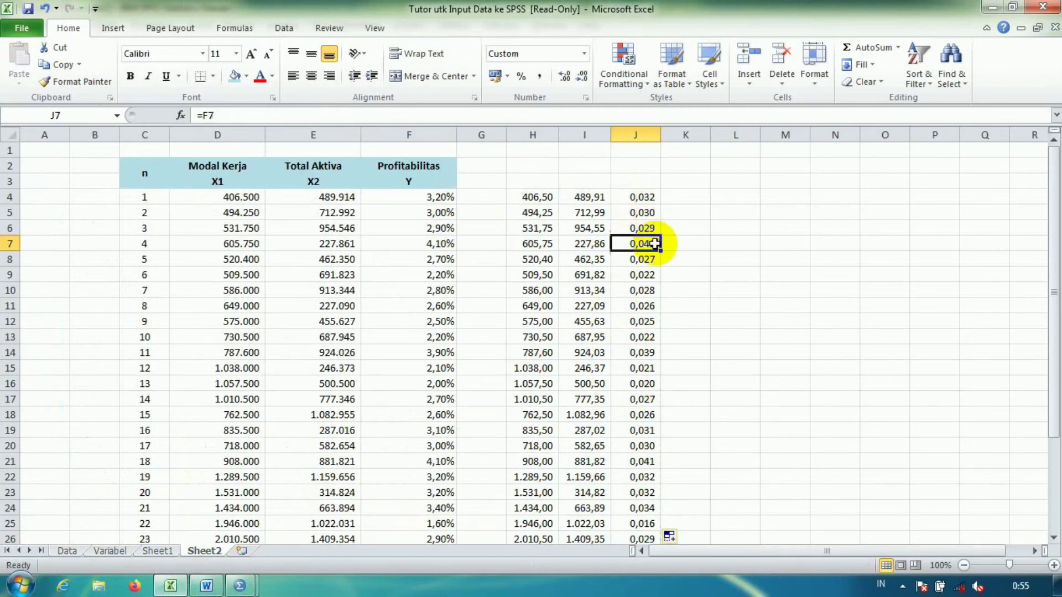
- Clear the decimal Y values from J4:J33 and select J4 again
{"action": "left_click", "coordinate": [646, 196]}
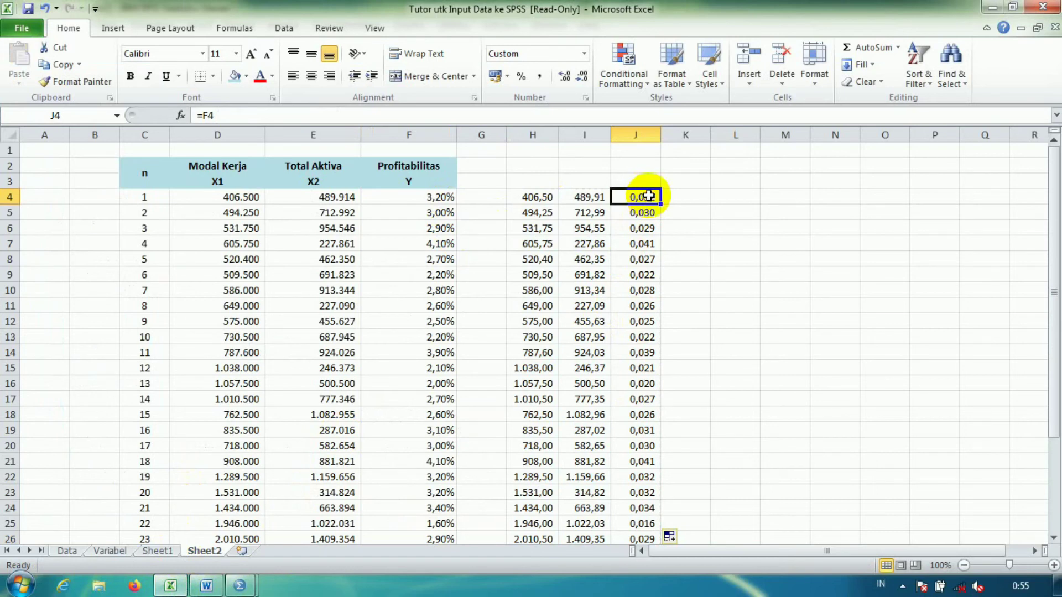
{"action": "left_click_drag", "start_coordinate": [648, 196], "coordinate": [631, 523]}
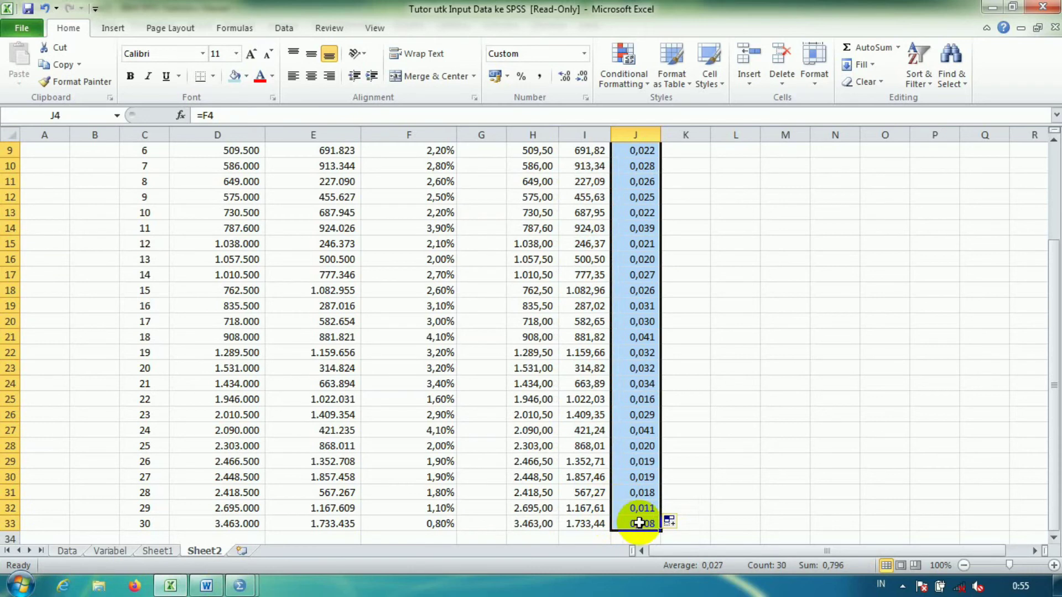
{"action": "key", "text": "Delete"}
{"action": "scroll", "coordinate": [639, 523], "scroll_direction": "up", "scroll_amount": 3}
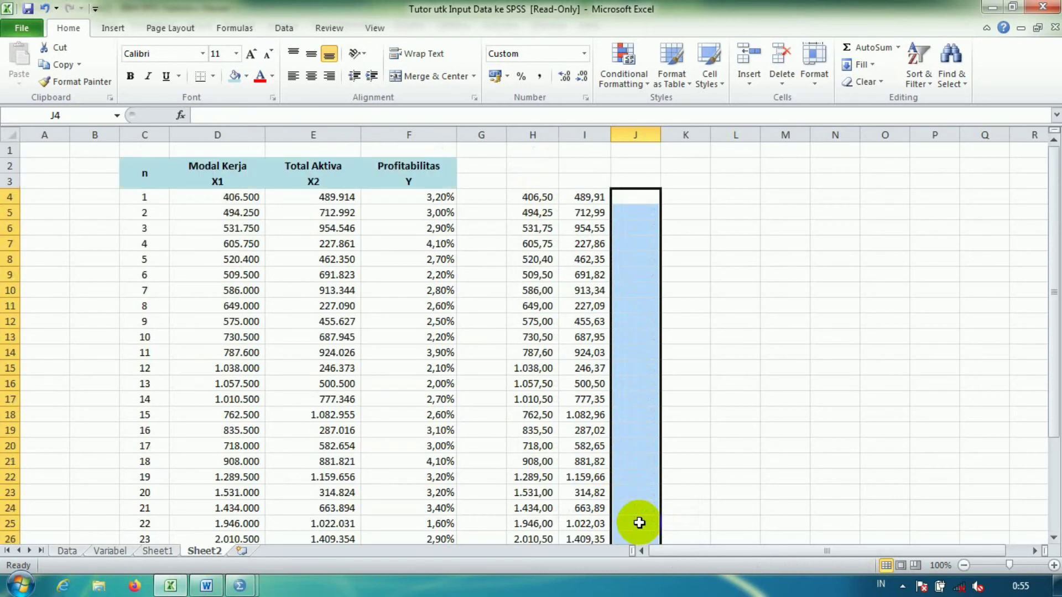
{"action": "left_click", "coordinate": [631, 200]}
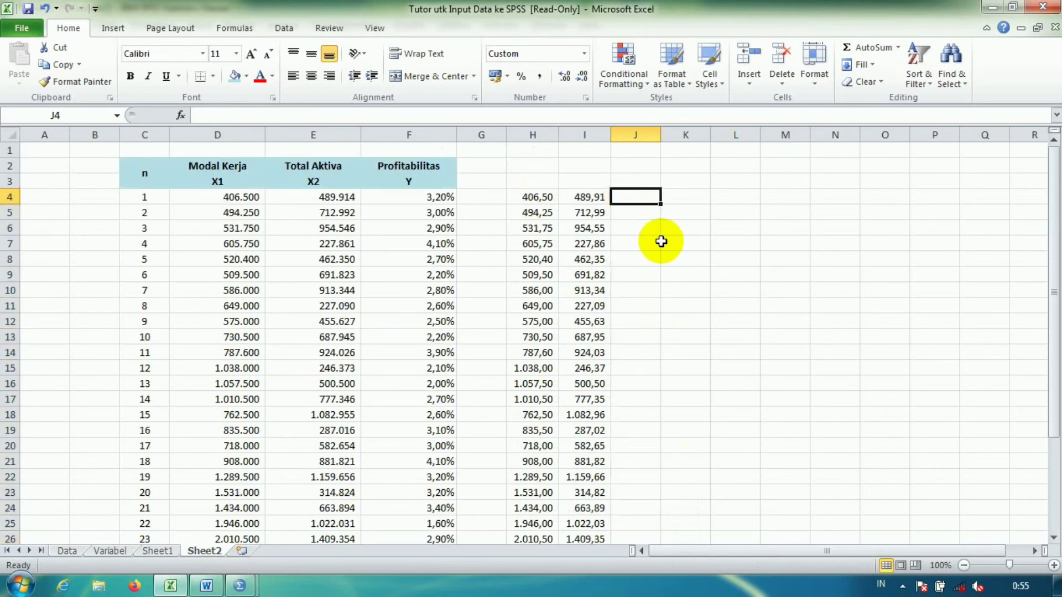
- Enter =F4*100 in J4 and fill the formula down to J33 to convert the percentage Y values
{"action": "type", "text": "="}
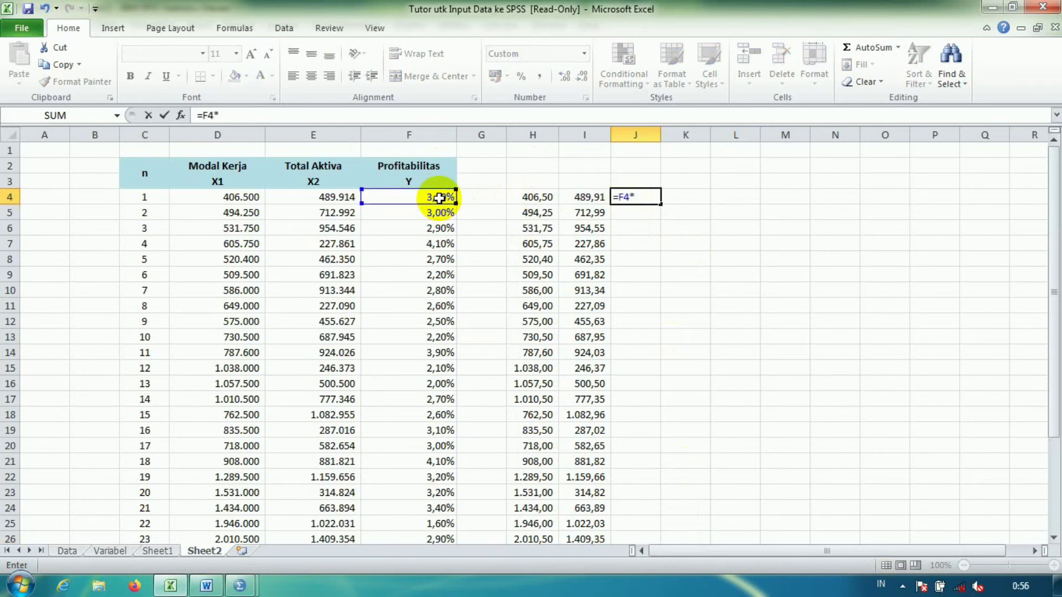
{"action": "key", "text": "Return"}
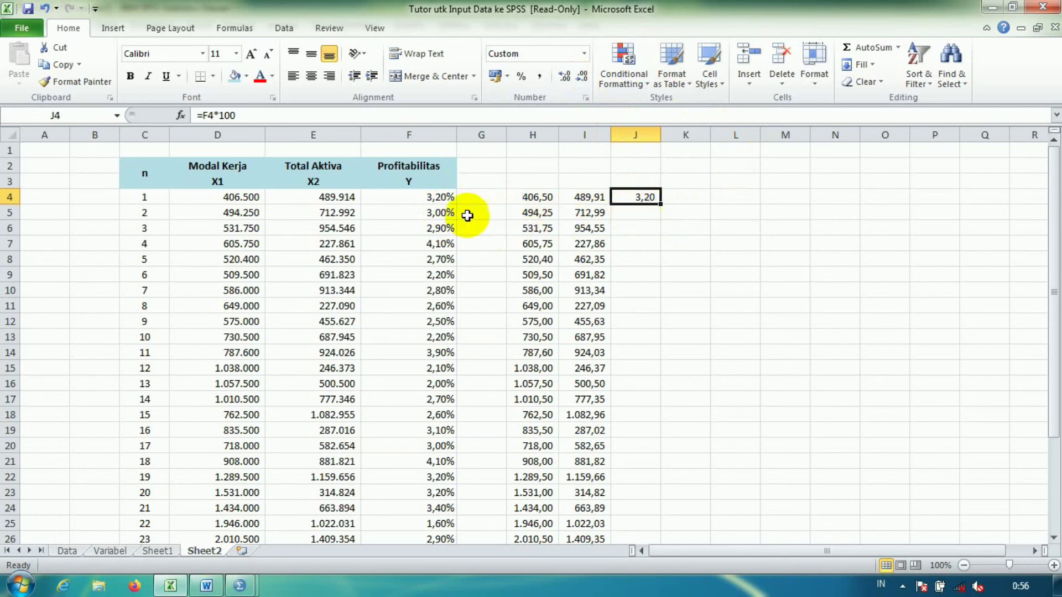
{"action": "left_click", "coordinate": [447, 197]}
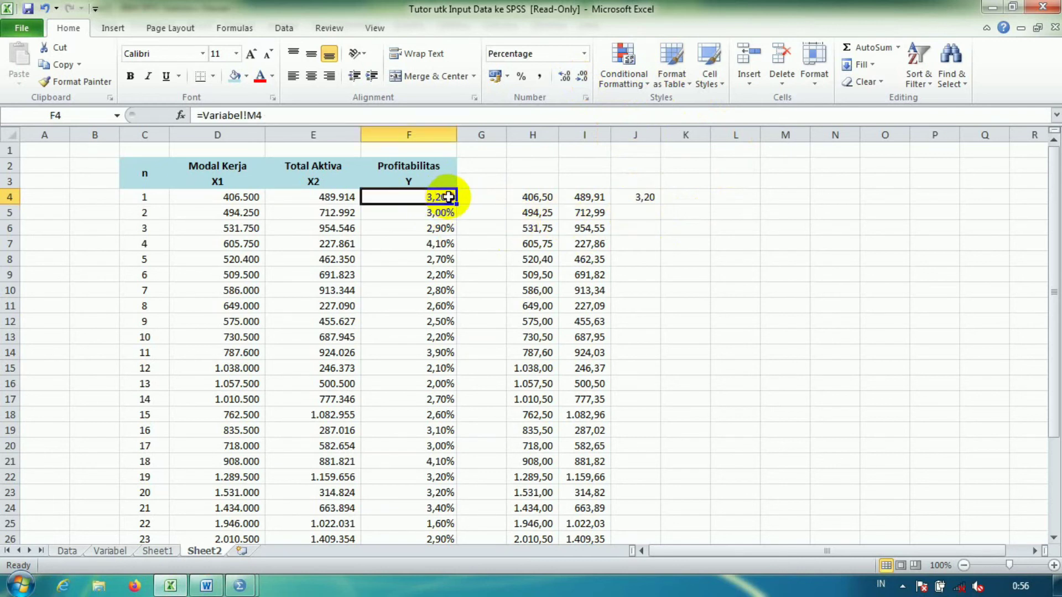
{"action": "left_click", "coordinate": [650, 197]}
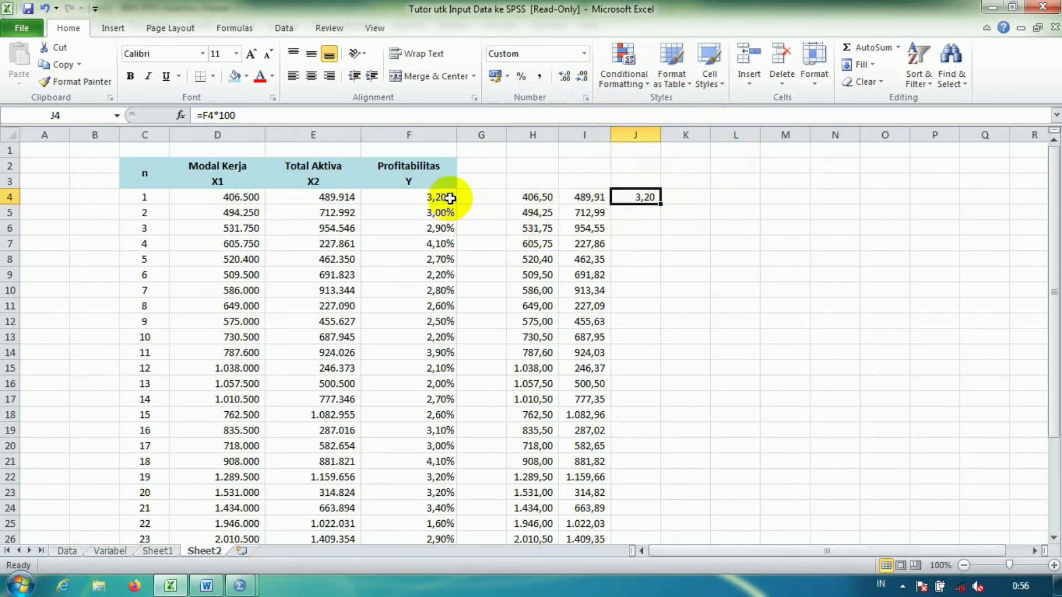
{"action": "left_click_drag", "start_coordinate": [660, 204], "coordinate": [640, 508]}
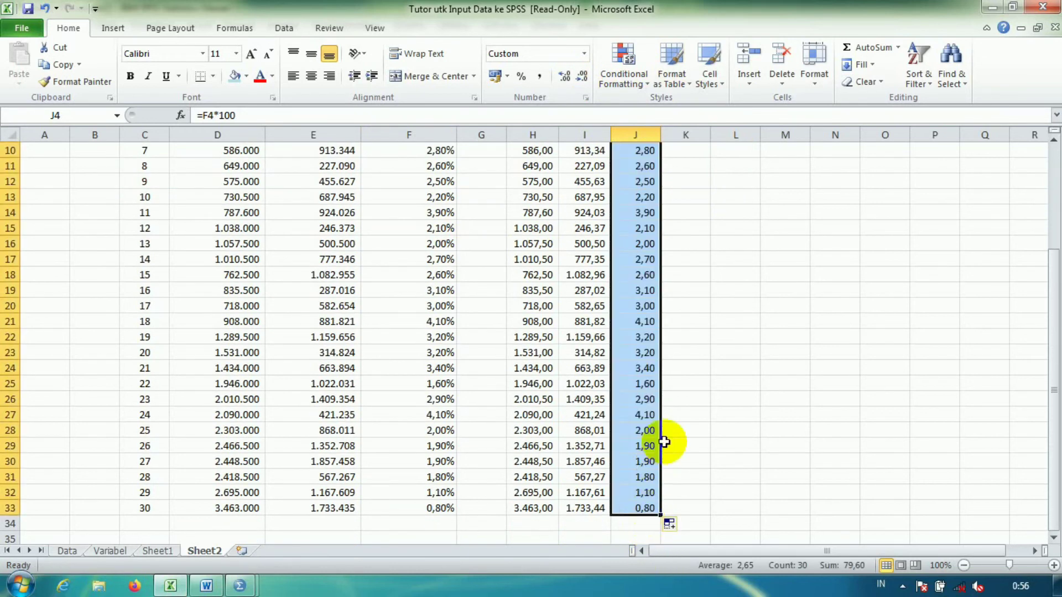
{"action": "scroll", "coordinate": [664, 442], "scroll_direction": "up", "scroll_amount": 3}
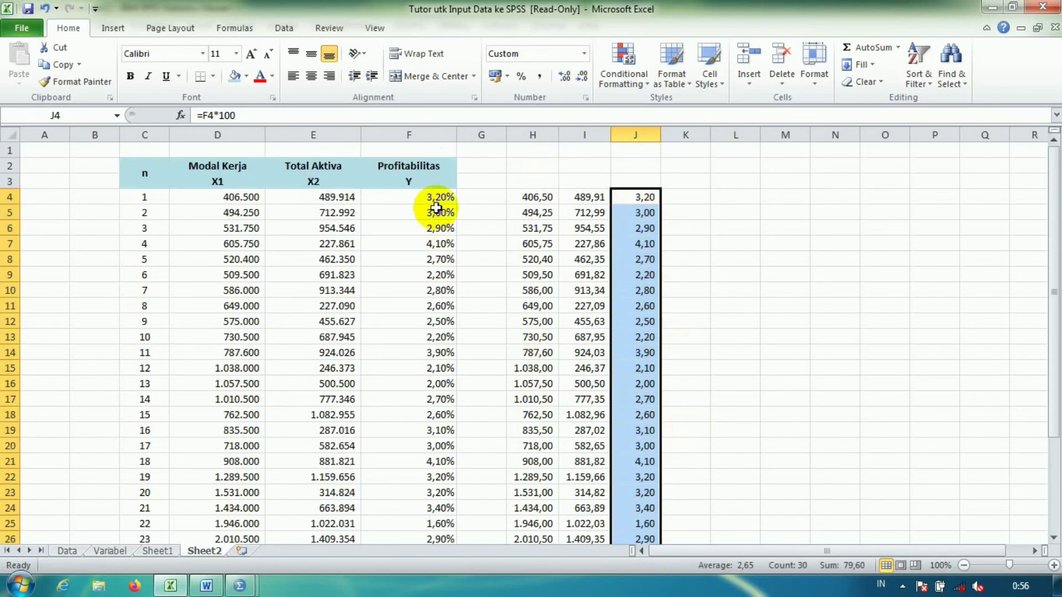
- Compare the percentage Y values in F4:F33 with their converted counterparts starting at J4
{"action": "left_click_drag", "start_coordinate": [439, 197], "coordinate": [435, 510]}
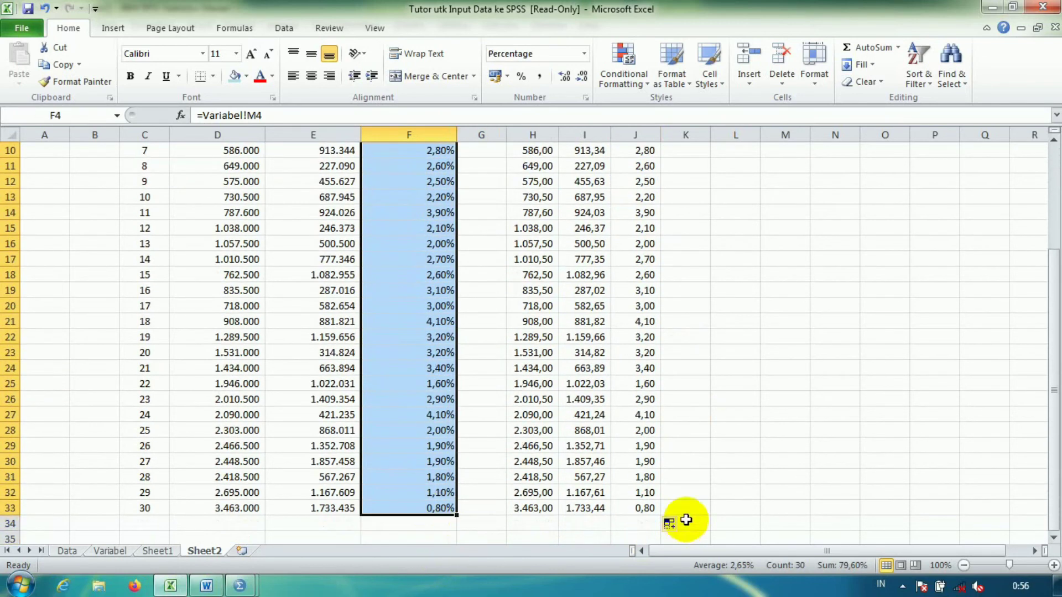
{"action": "scroll", "coordinate": [465, 407], "scroll_direction": "up", "scroll_amount": 3}
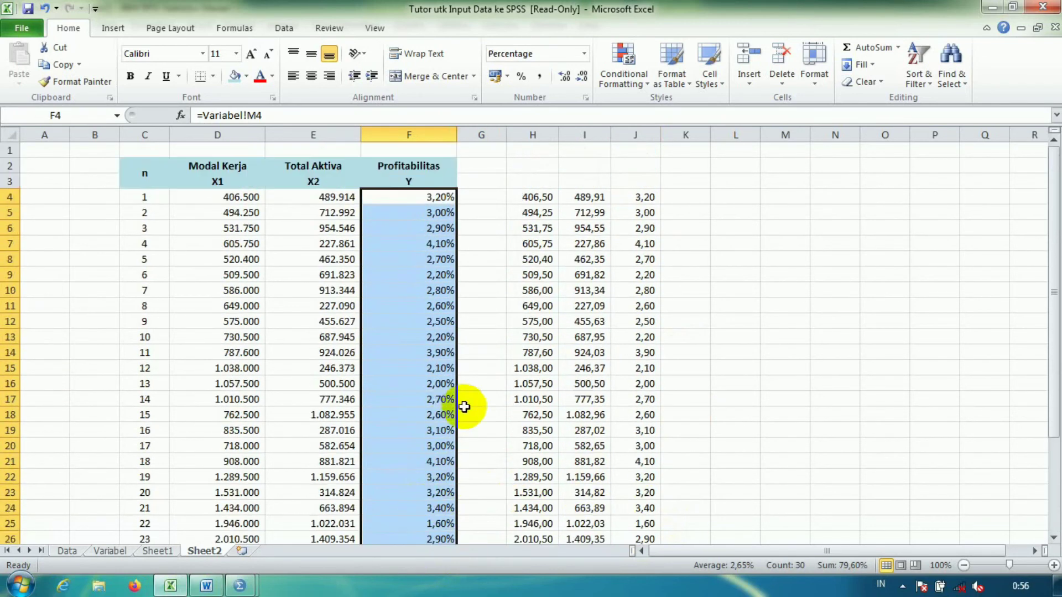
{"action": "left_click", "coordinate": [641, 197]}
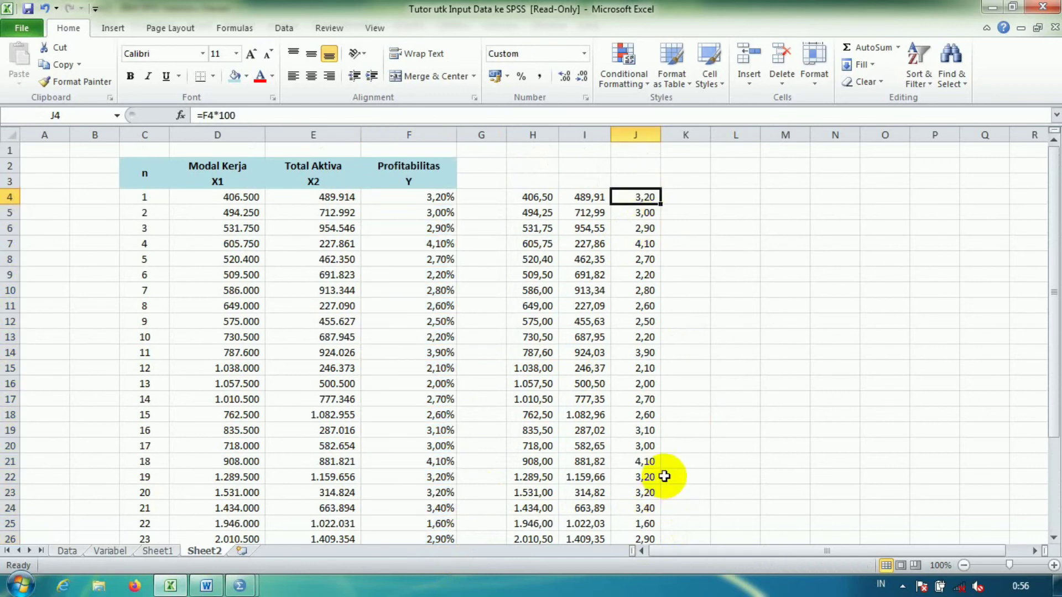
- Copy H4:J33 and paste it over the existing values in the SPSS data editor from row 1 of X1
{"action": "left_click_drag", "start_coordinate": [534, 197], "coordinate": [641, 509]}
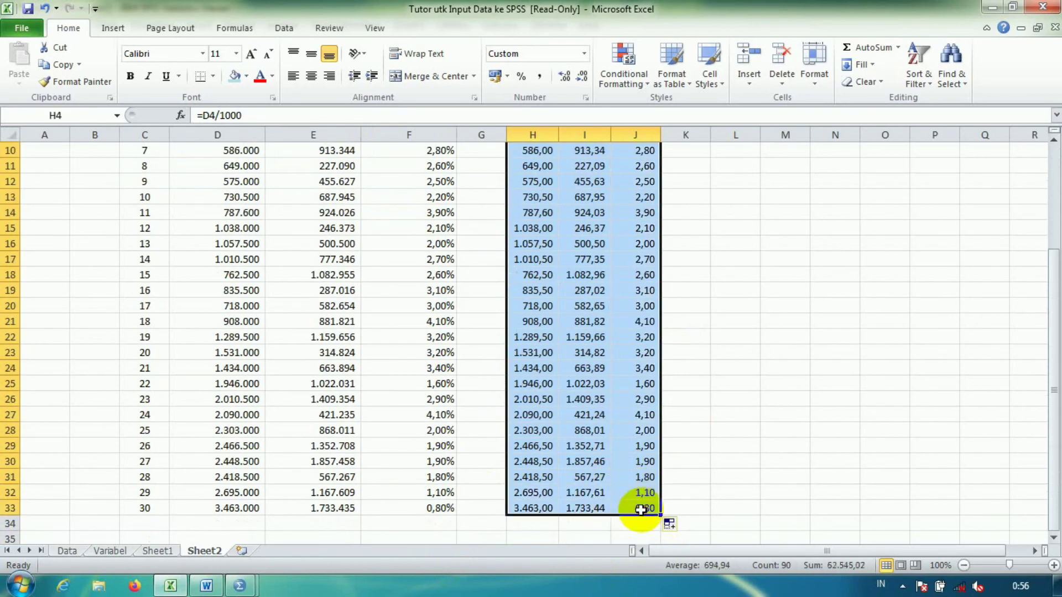
{"action": "right_click", "coordinate": [584, 221]}
{"action": "left_click", "coordinate": [641, 253]}
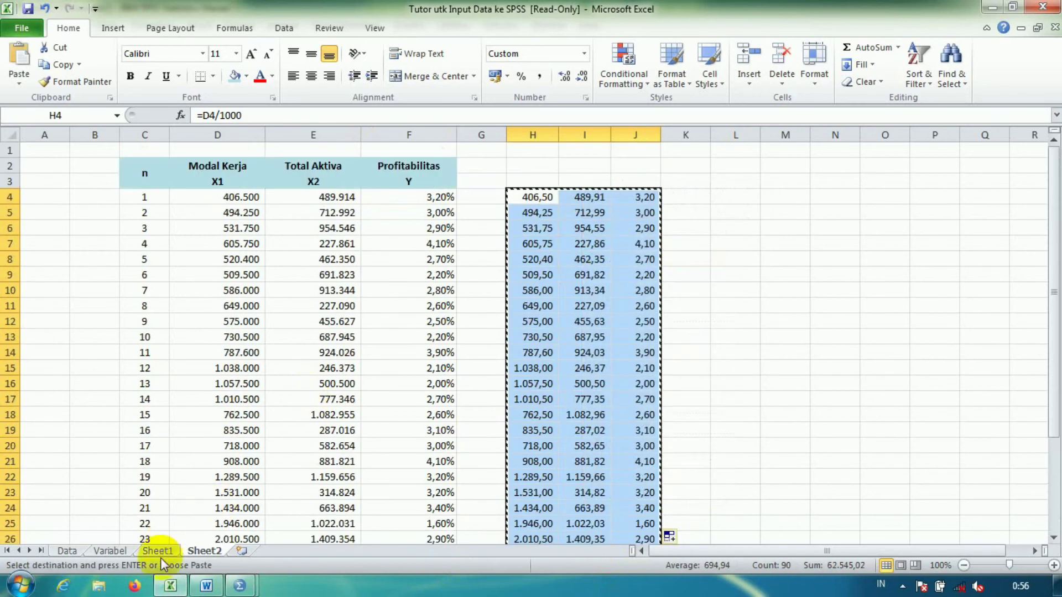
{"action": "left_click", "coordinate": [240, 586]}
{"action": "left_click", "coordinate": [326, 498]}
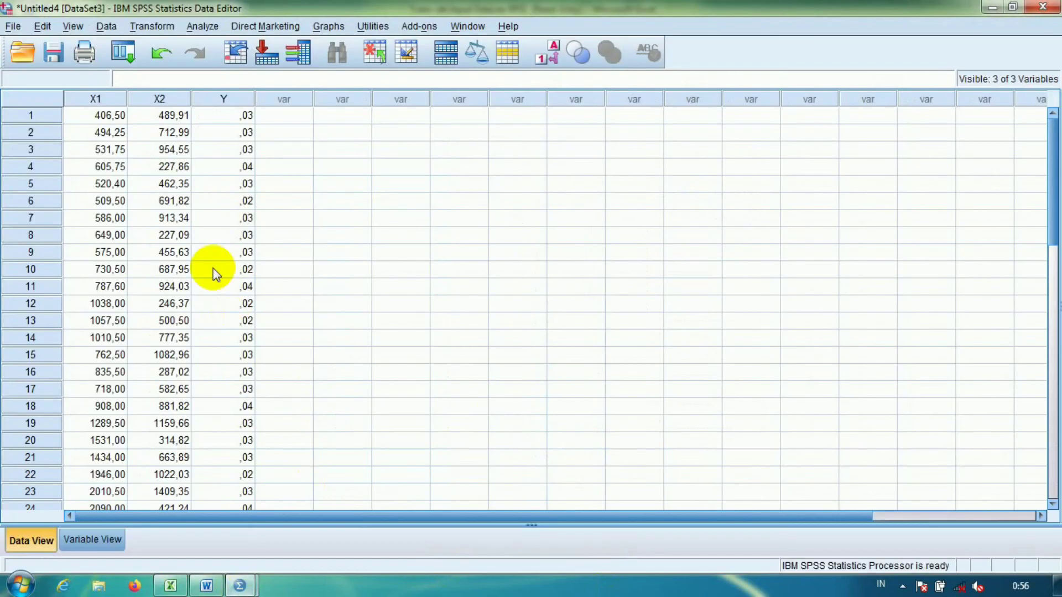
{"action": "right_click", "coordinate": [105, 117]}
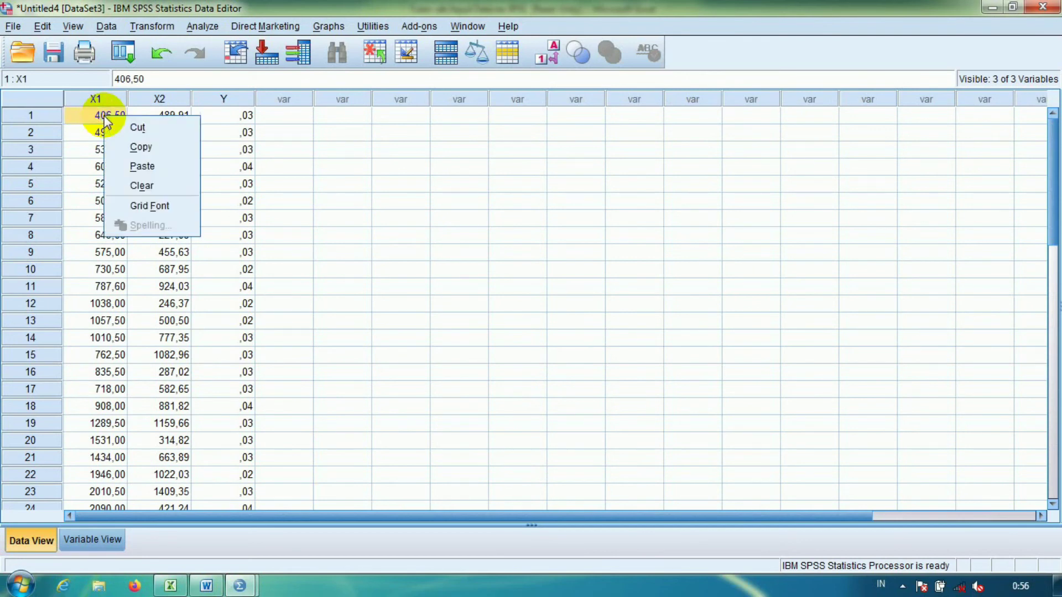
{"action": "left_click", "coordinate": [143, 162]}
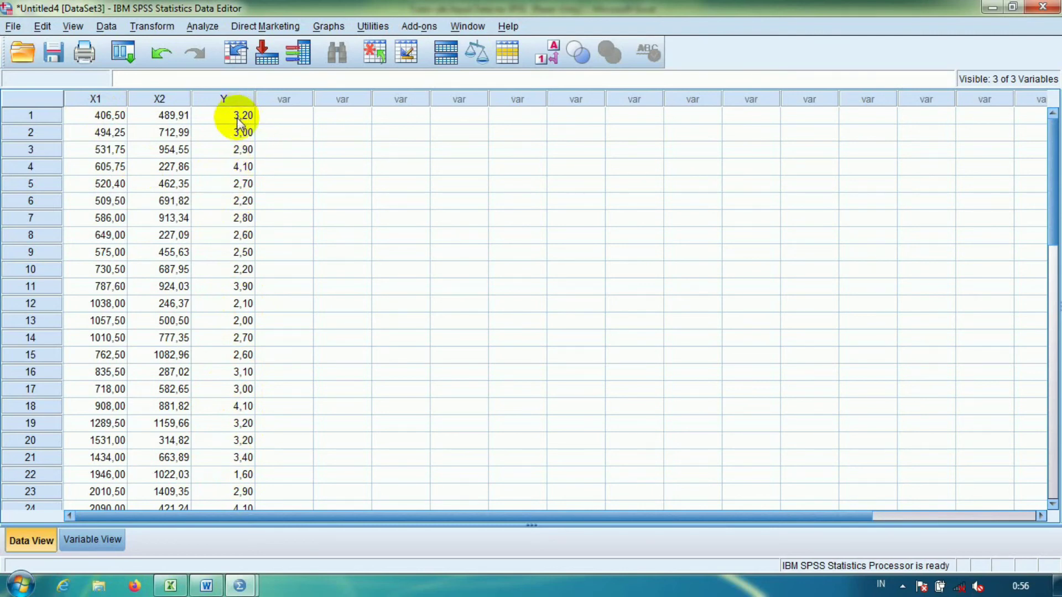
- Run a Linear Regression on the pasted data with Y as dependent and X1 and X2 as independent variables
{"action": "left_click", "coordinate": [201, 25]}
{"action": "mouse_move", "coordinate": [238, 191]}
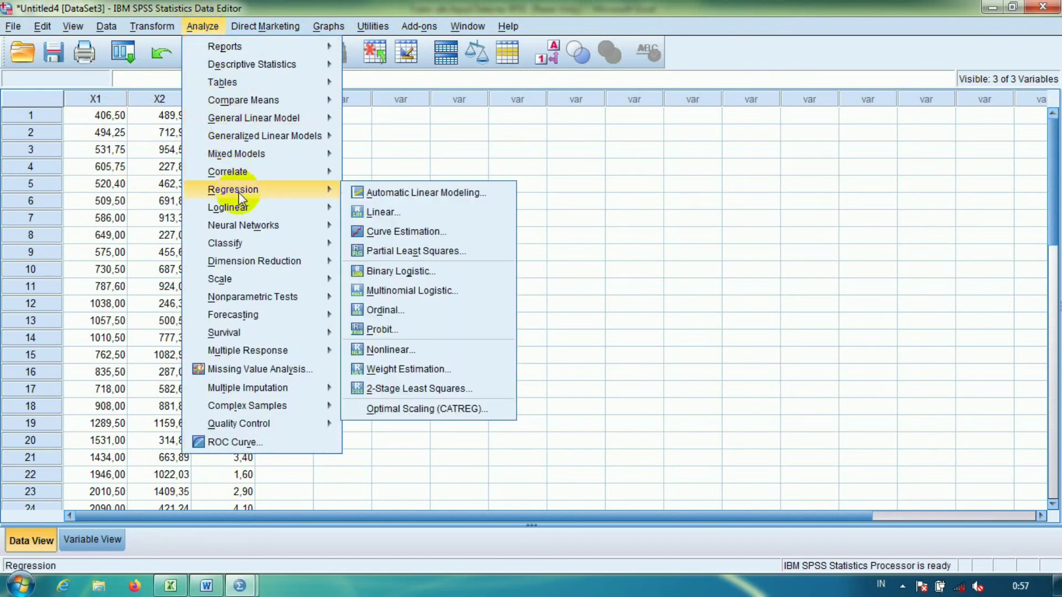
{"action": "left_click", "coordinate": [399, 212]}
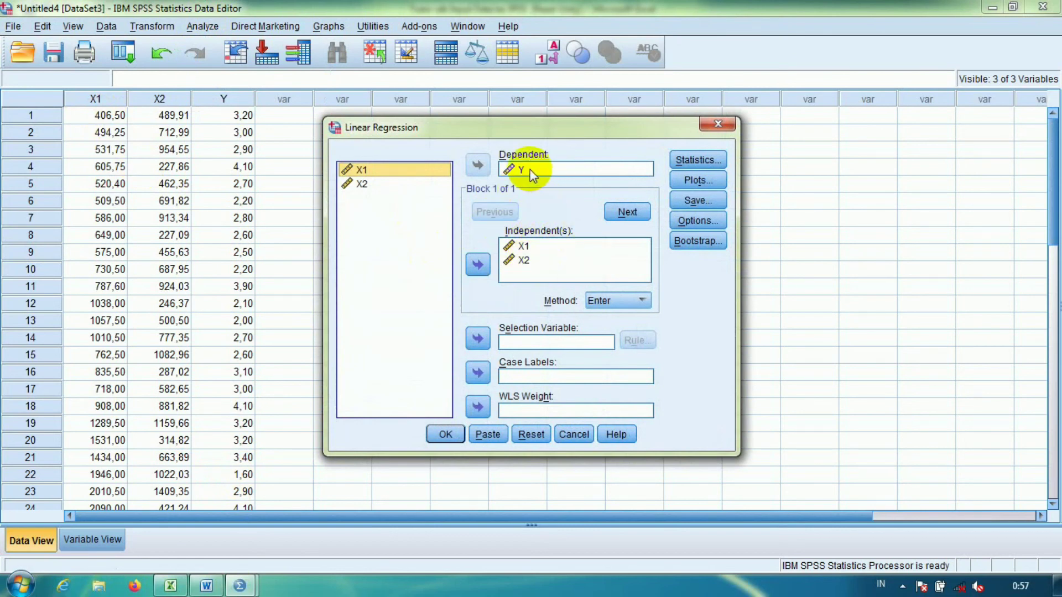
{"action": "left_click", "coordinate": [446, 434]}
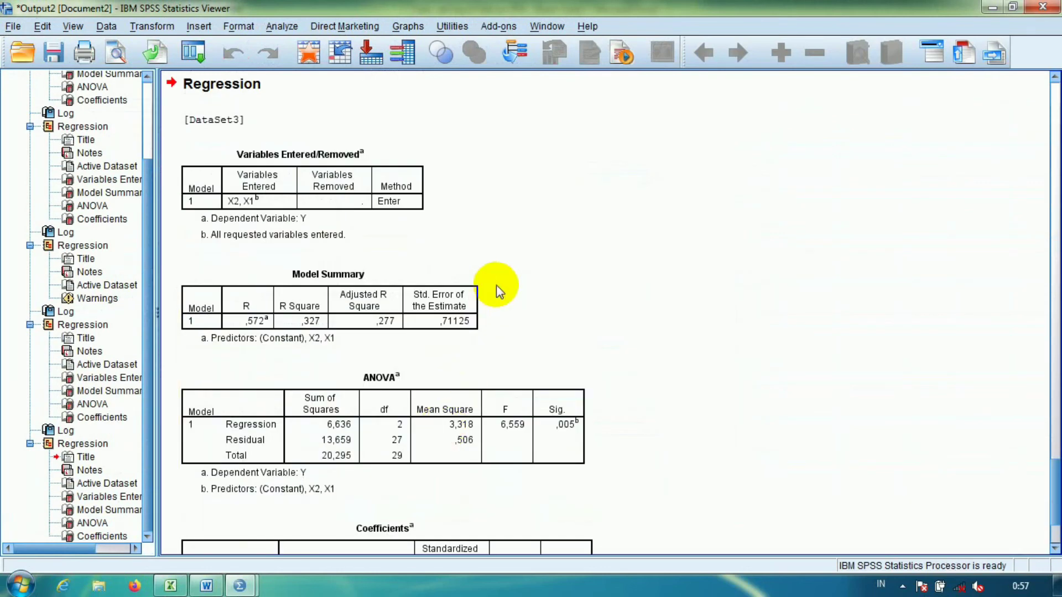
- Examine the Model Summary, ANOVA and Coefficients tables of the newest regression output
{"action": "left_click", "coordinate": [313, 239]}
{"action": "scroll", "coordinate": [313, 240], "scroll_direction": "down", "scroll_amount": 3}
{"action": "left_click", "coordinate": [331, 249]}
{"action": "left_click", "coordinate": [284, 485]}
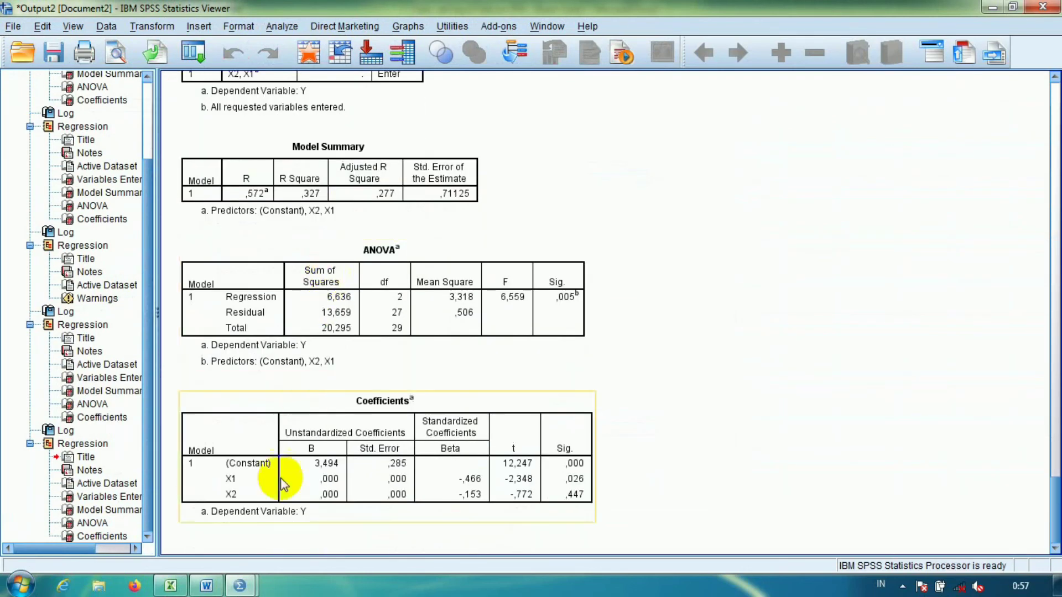
{"action": "left_click", "coordinate": [439, 309]}
{"action": "left_click", "coordinate": [442, 171]}
{"action": "left_click", "coordinate": [290, 268]}
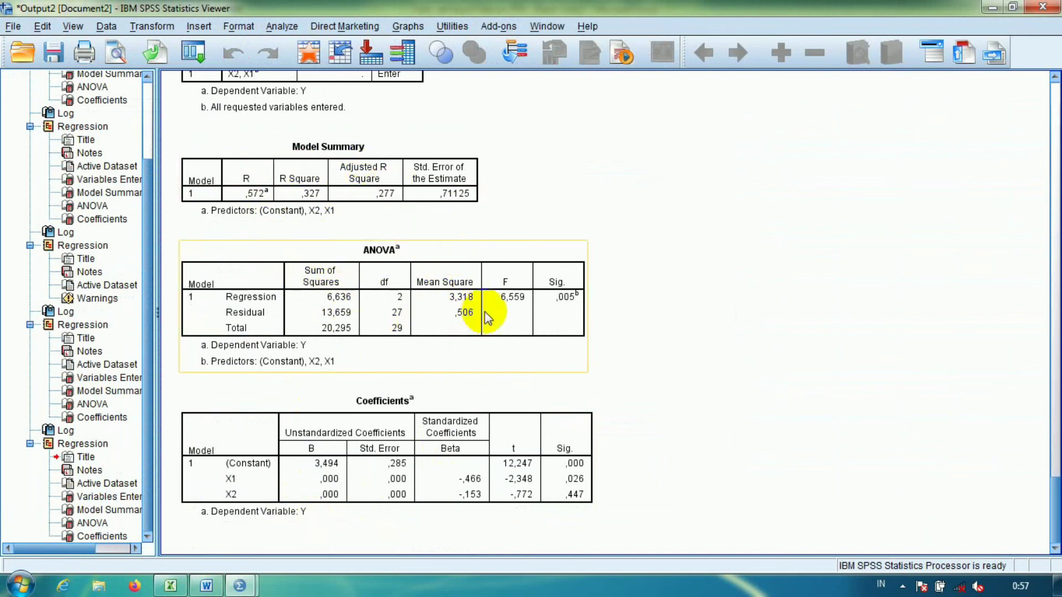
{"action": "scroll", "coordinate": [508, 281], "scroll_direction": "up", "scroll_amount": 3}
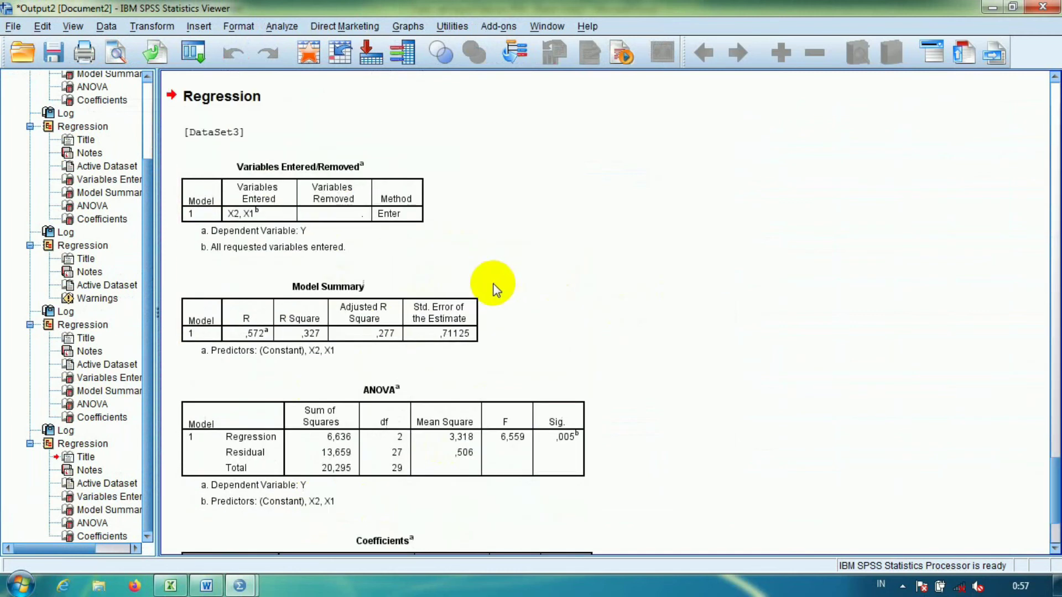
{"action": "scroll", "coordinate": [402, 294], "scroll_direction": "down", "scroll_amount": 3}
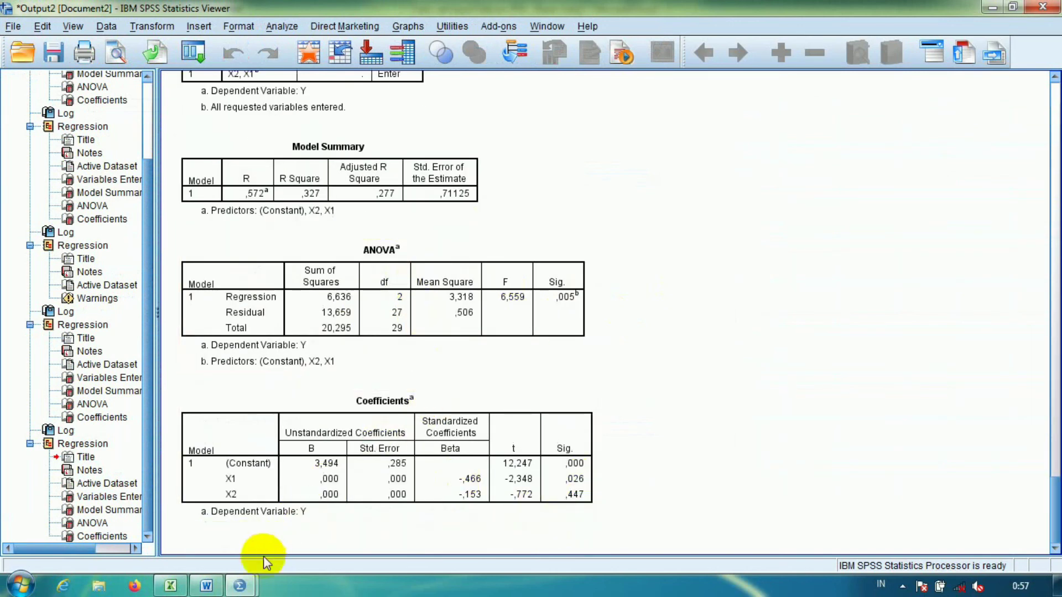
- Switch back to Sheet2 in Excel, cancel the pending copy of H4:J33 and select K4
{"action": "left_click", "coordinate": [171, 586]}
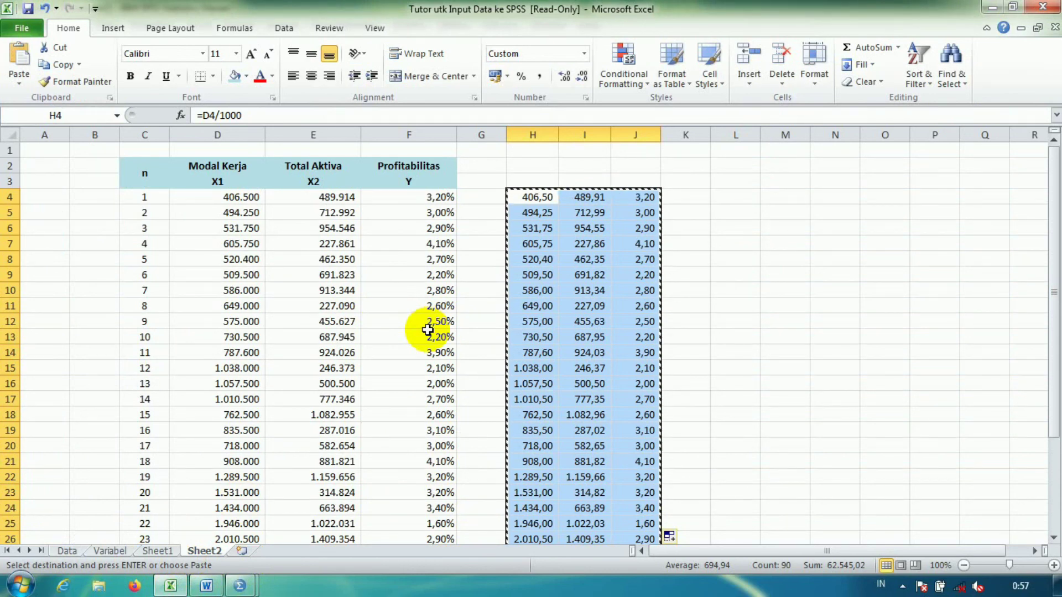
{"action": "key", "text": "Escape"}
{"action": "left_click", "coordinate": [687, 198]}
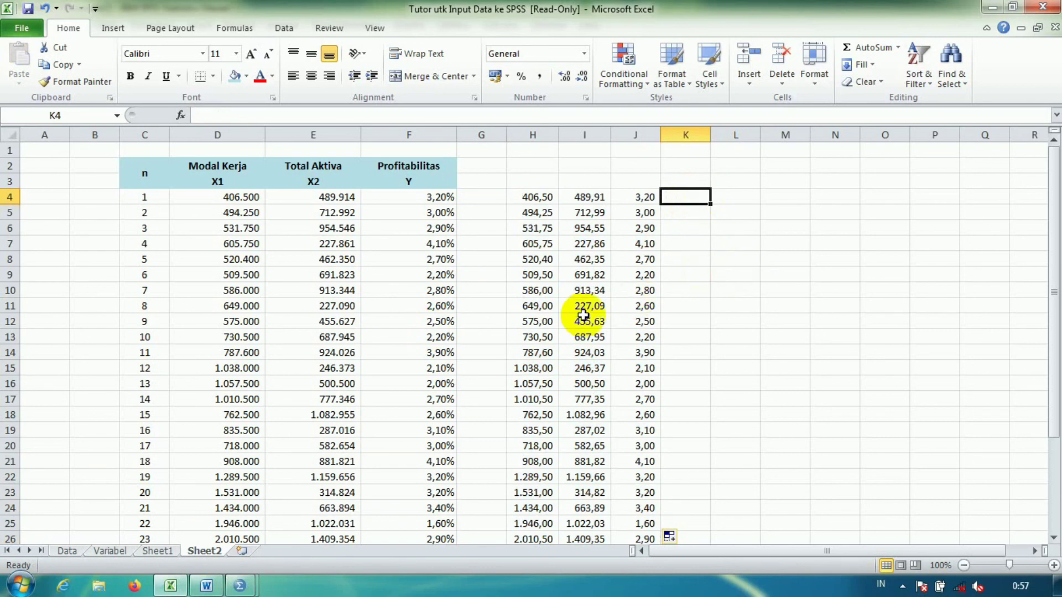
{"action": "mouse_move", "coordinate": [241, 588]}
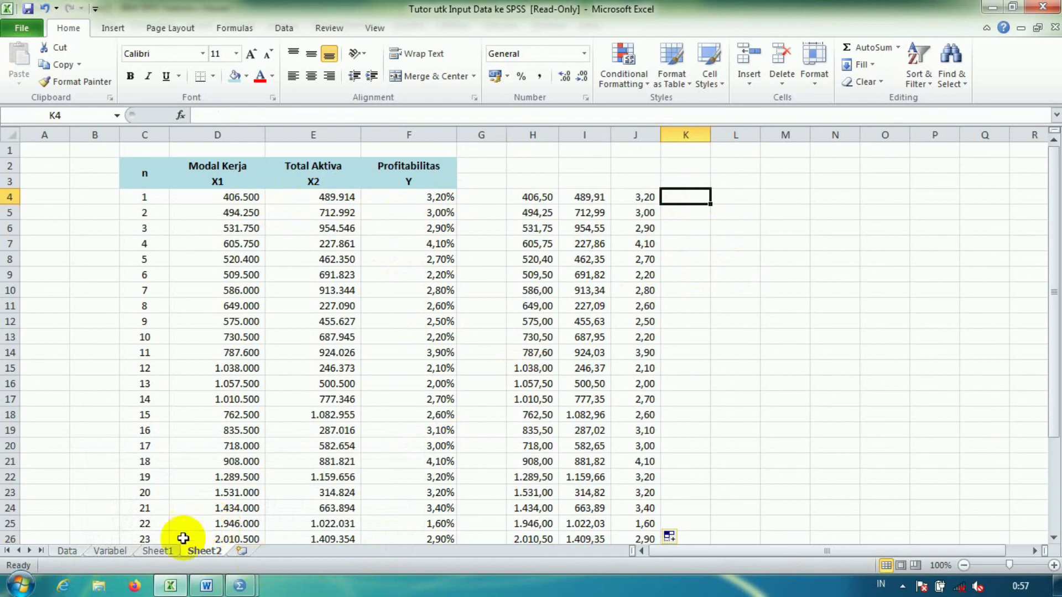
- Open Sheet1 and compare the original data in D4:F33 with the scaled data in H4:J33
{"action": "left_click", "coordinate": [157, 551]}
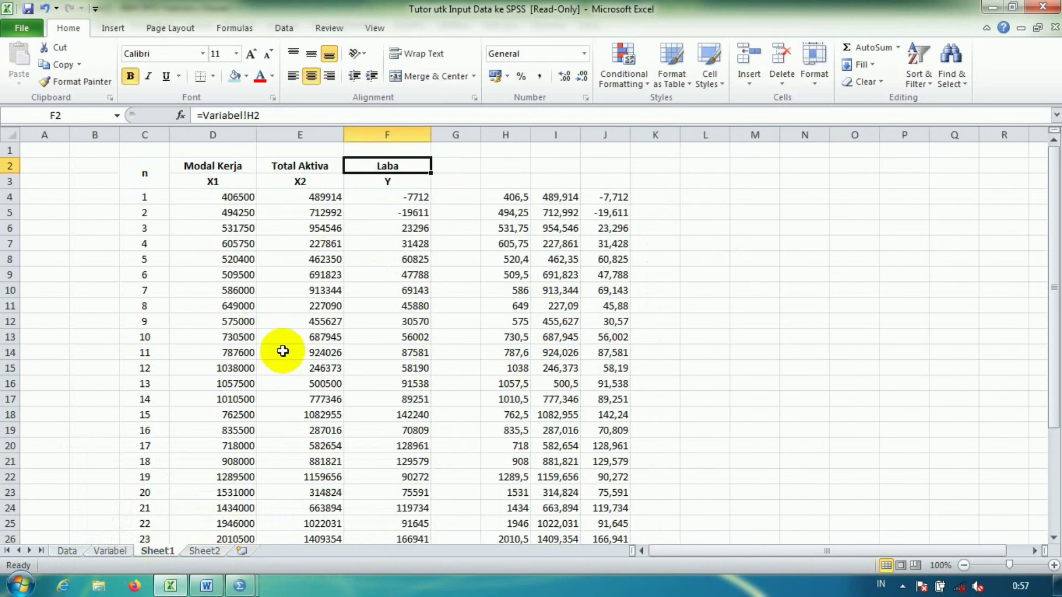
{"action": "left_click", "coordinate": [389, 198]}
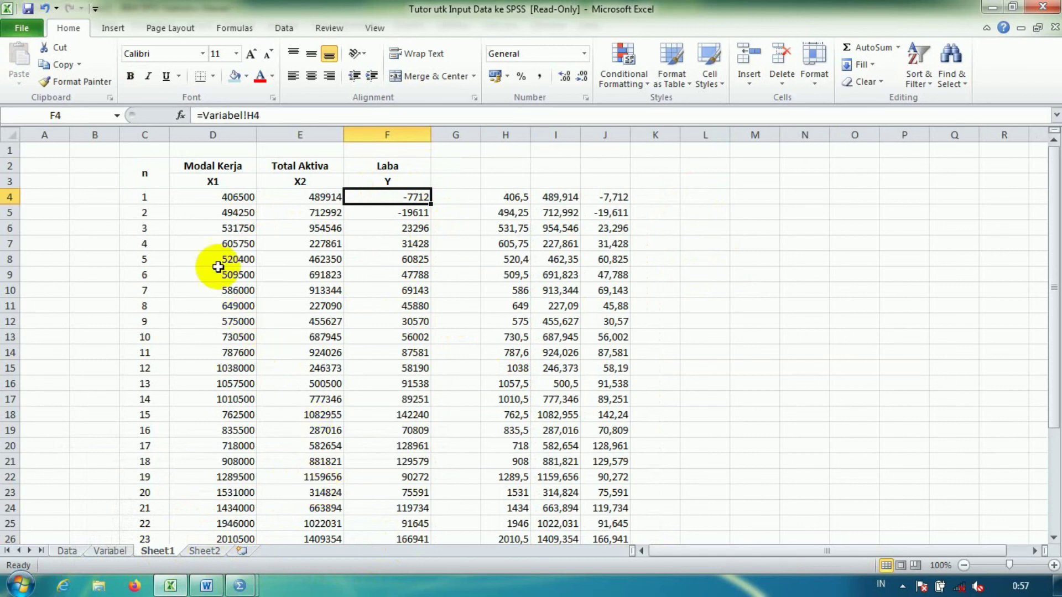
{"action": "left_click_drag", "start_coordinate": [221, 196], "coordinate": [418, 522]}
{"action": "scroll", "coordinate": [304, 265], "scroll_direction": "up", "scroll_amount": 3}
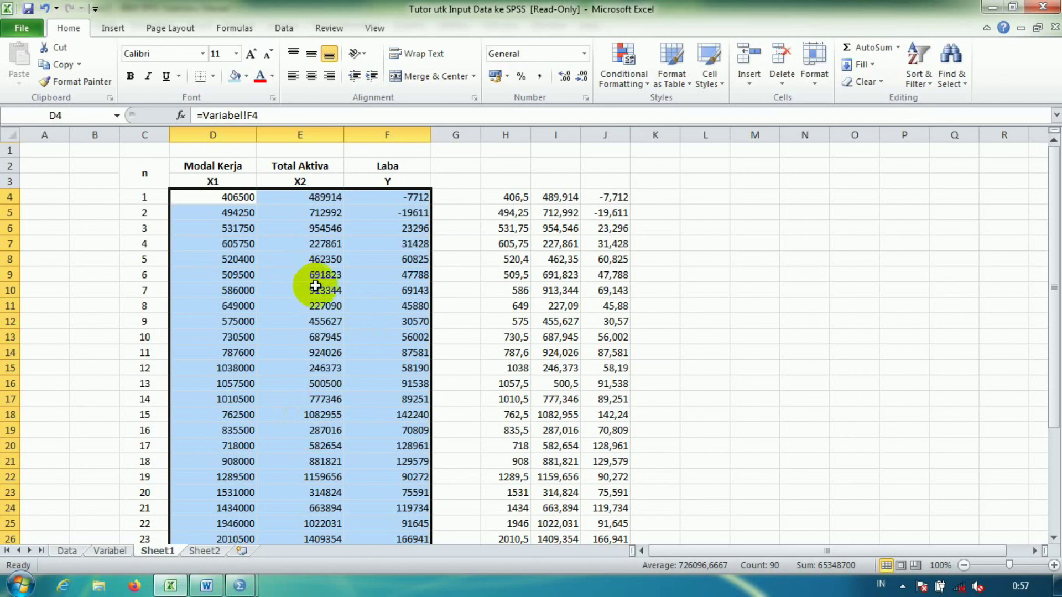
{"action": "left_click_drag", "start_coordinate": [512, 197], "coordinate": [605, 515]}
{"action": "scroll", "coordinate": [608, 443], "scroll_direction": "up", "scroll_amount": 3}
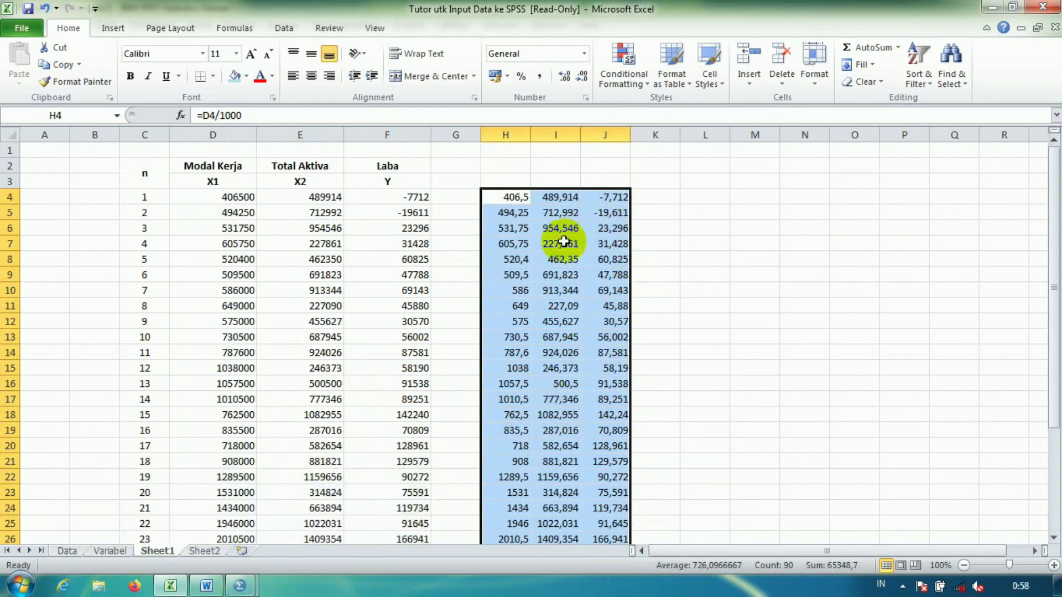
- Return to Sheet2, compare F4 with its converted value in J4, and review the rescaled range H4:J33
{"action": "left_click", "coordinate": [211, 552]}
{"action": "left_click", "coordinate": [422, 198]}
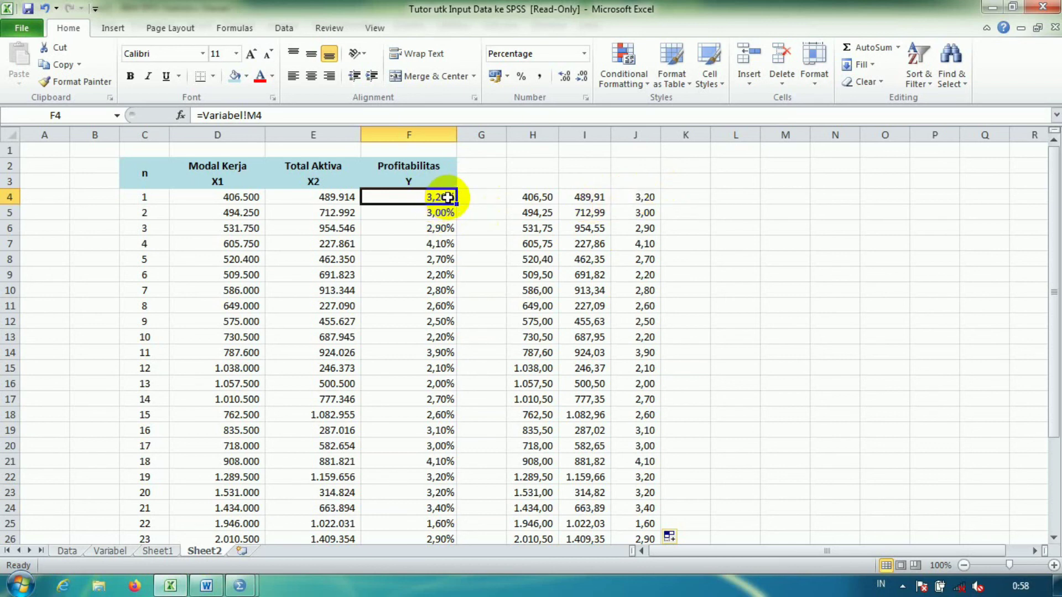
{"action": "left_click", "coordinate": [647, 198]}
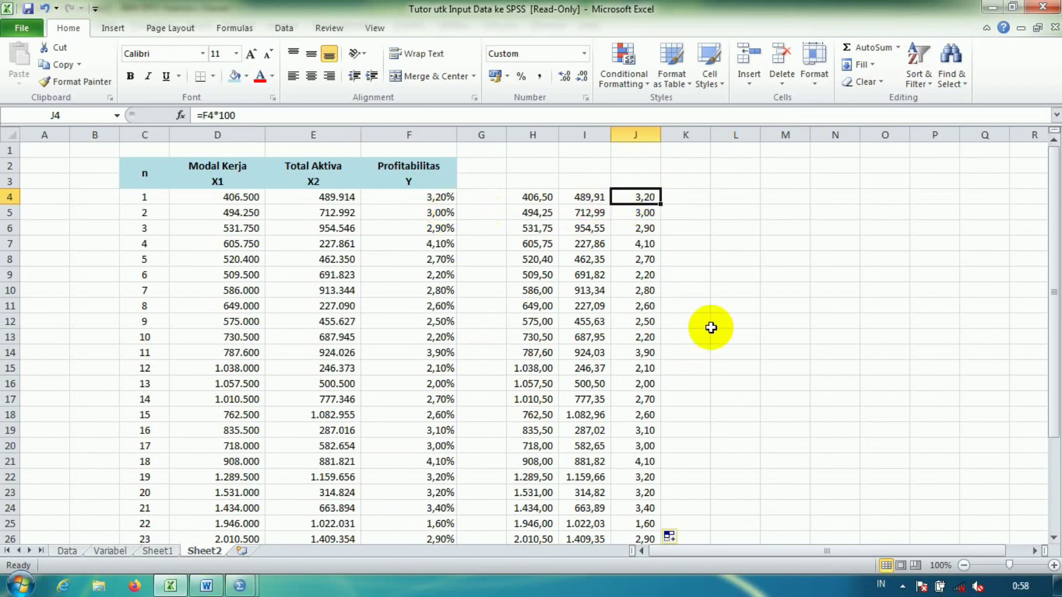
{"action": "left_click_drag", "start_coordinate": [532, 197], "coordinate": [647, 523]}
{"action": "scroll", "coordinate": [646, 470], "scroll_direction": "up", "scroll_amount": 3}
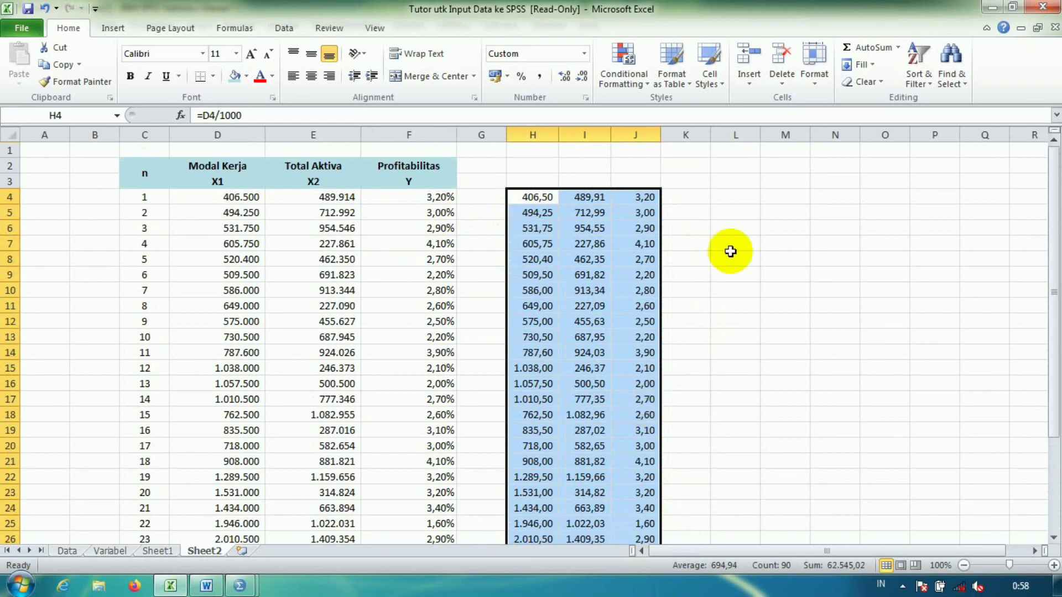
{"action": "left_click", "coordinate": [693, 198]}
{"action": "left_click", "coordinate": [742, 196]}
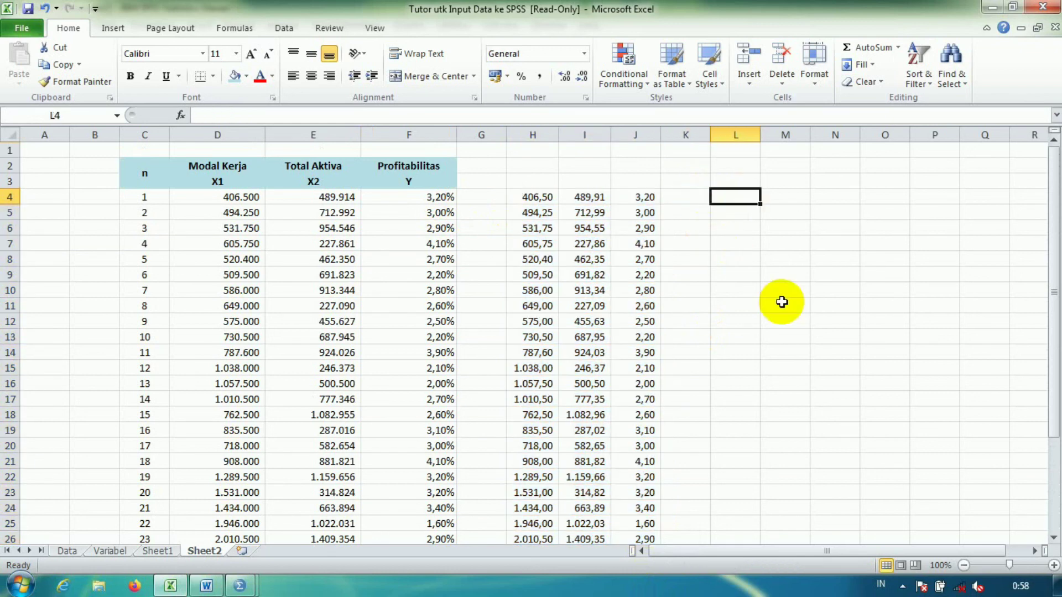